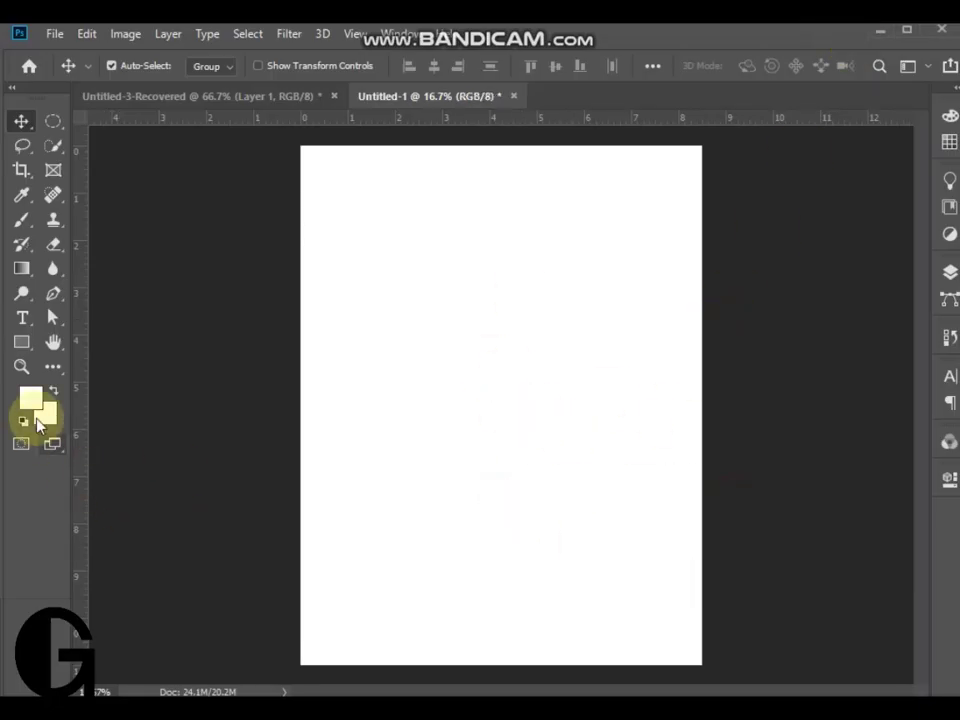
# Switch the new canvas size units from inches to pixels and apply the Canvas Size settings
pyautogui.click(139, 40)
pyautogui.click(130, 193)
pyautogui.click(555, 181)
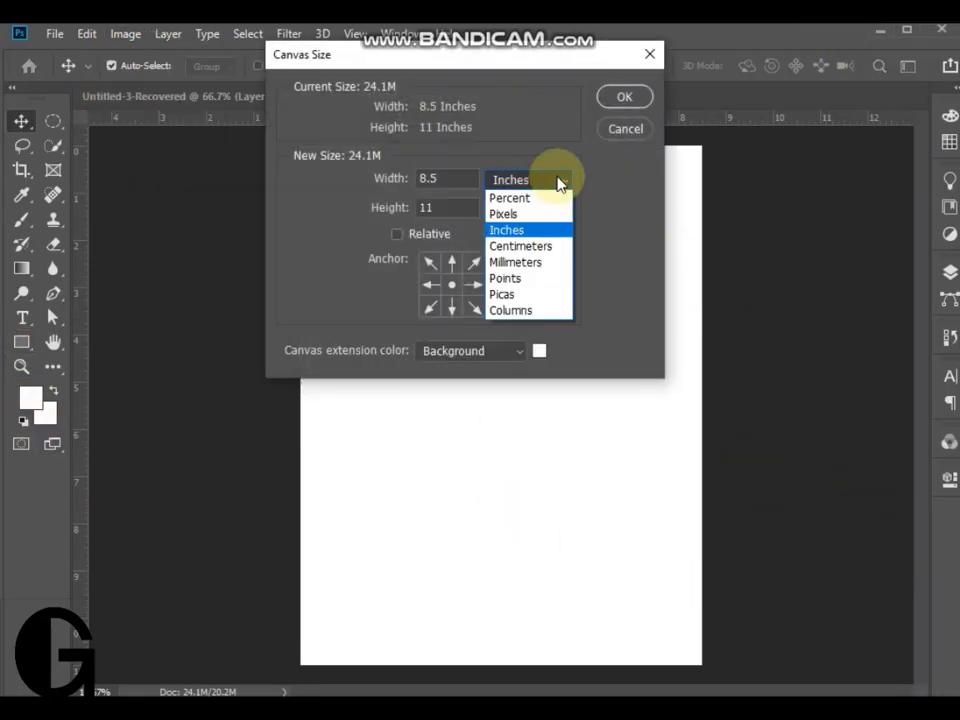
pyautogui.click(545, 212)
pyautogui.click(624, 97)
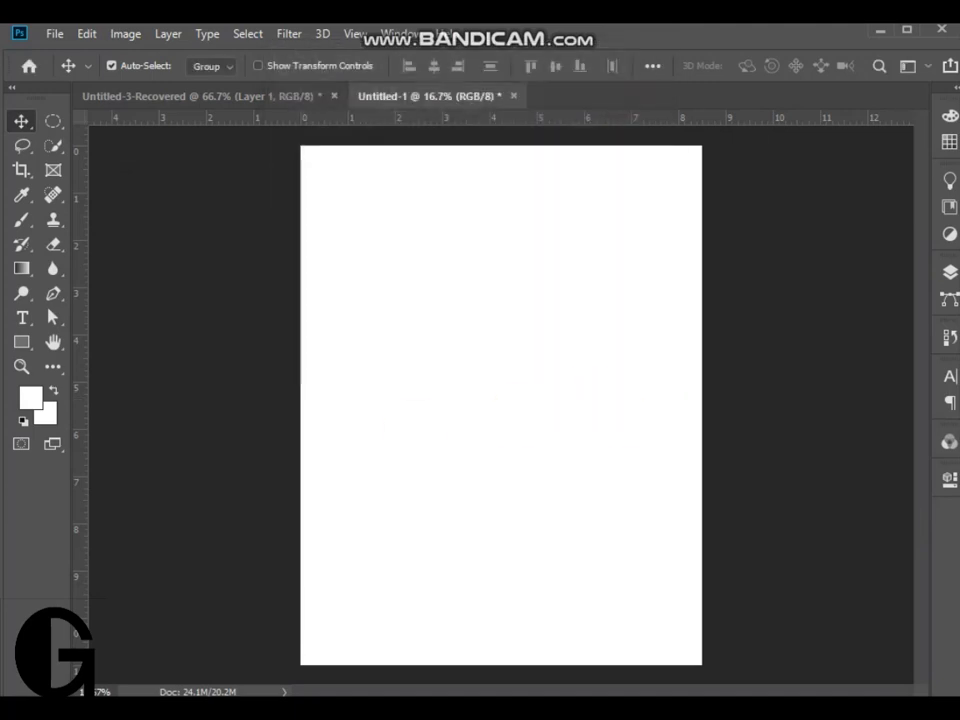
# Draw a rectangle of about 2694 × 3408 px covering the whole page and fill it with very light grey
pyautogui.click(21, 341)
pyautogui.moveTo(288, 141); pyautogui.dragTo(711, 674)
pyautogui.click(211, 66)
pyautogui.click(133, 165)
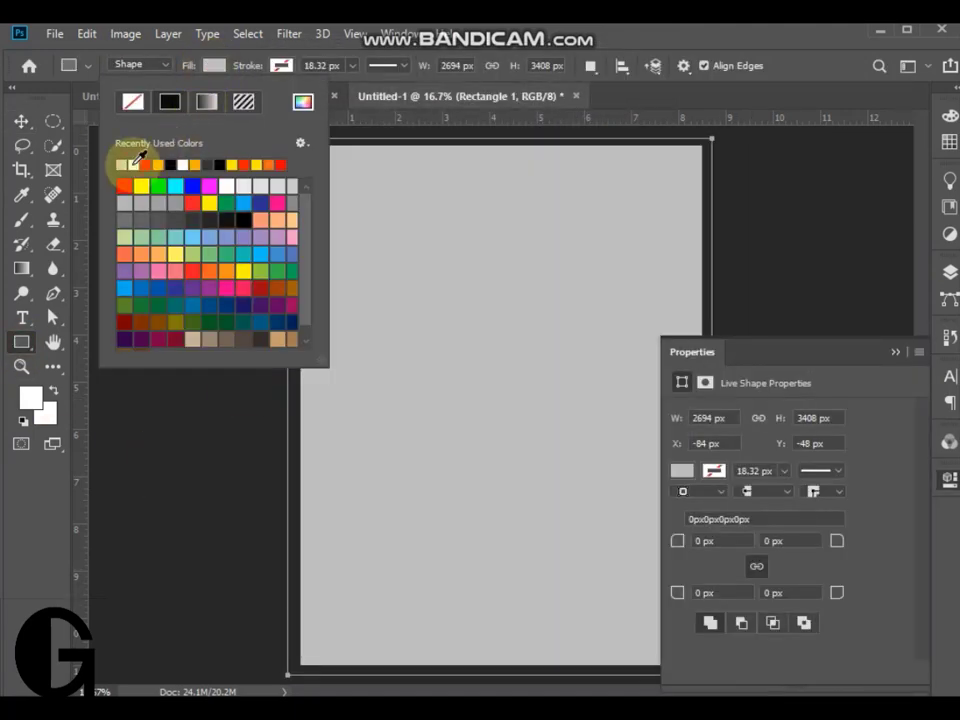
pyautogui.click(281, 186)
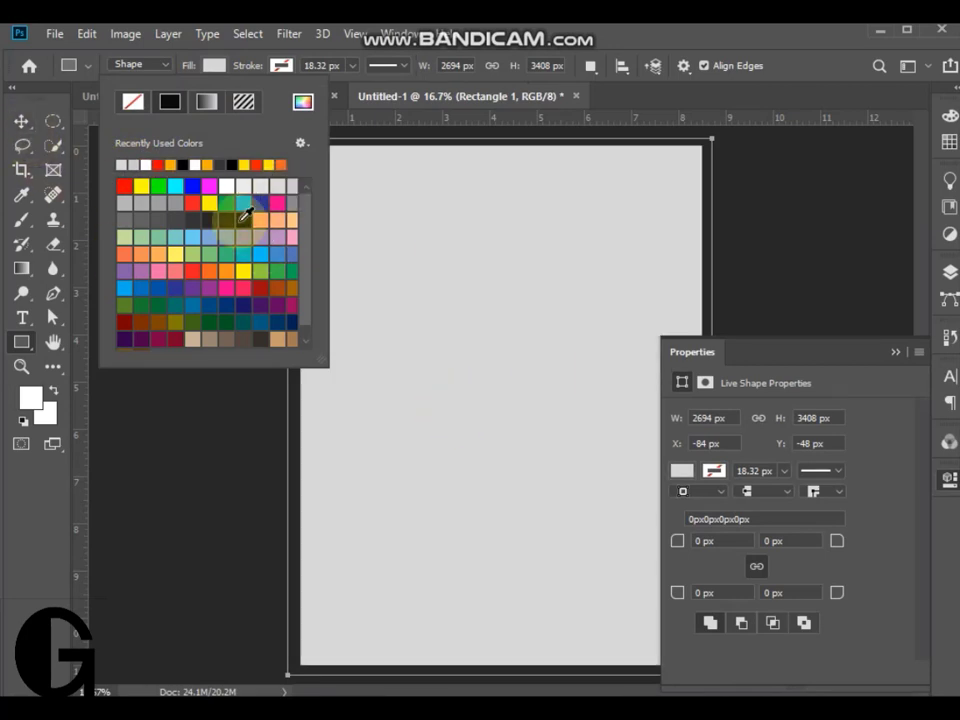
pyautogui.click(238, 188)
pyautogui.click(21, 122)
# Bring the 6818531_preview layer above Rectangle 1, show it, and move the woman to the page's lower-right corner
pyautogui.click(949, 271)
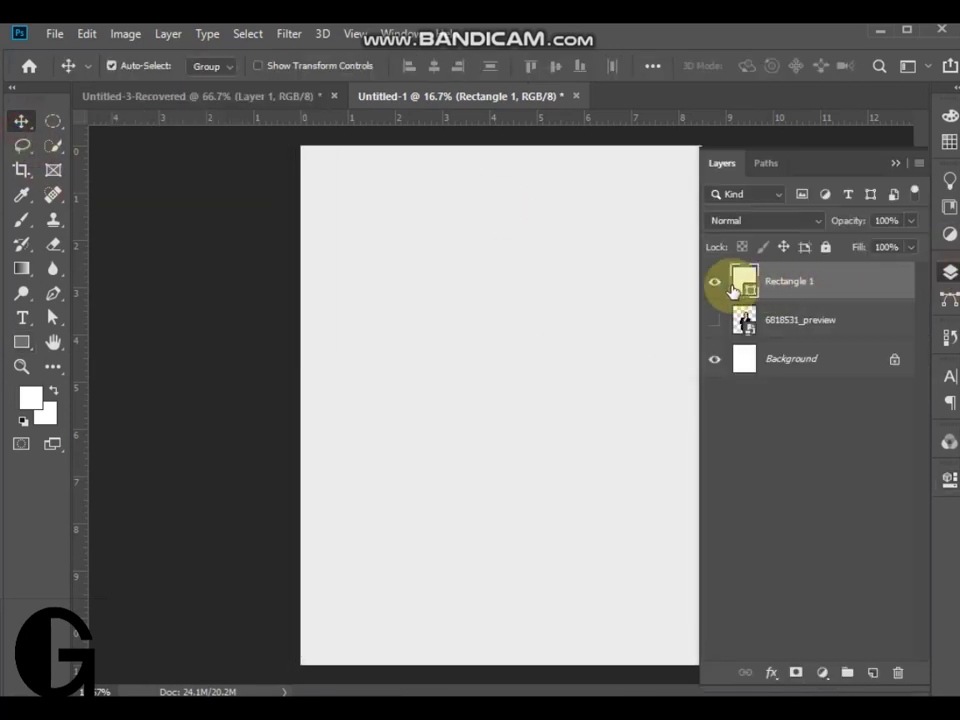
pyautogui.click(714, 281)
pyautogui.click(714, 281)
pyautogui.moveTo(822, 327); pyautogui.dragTo(744, 279)
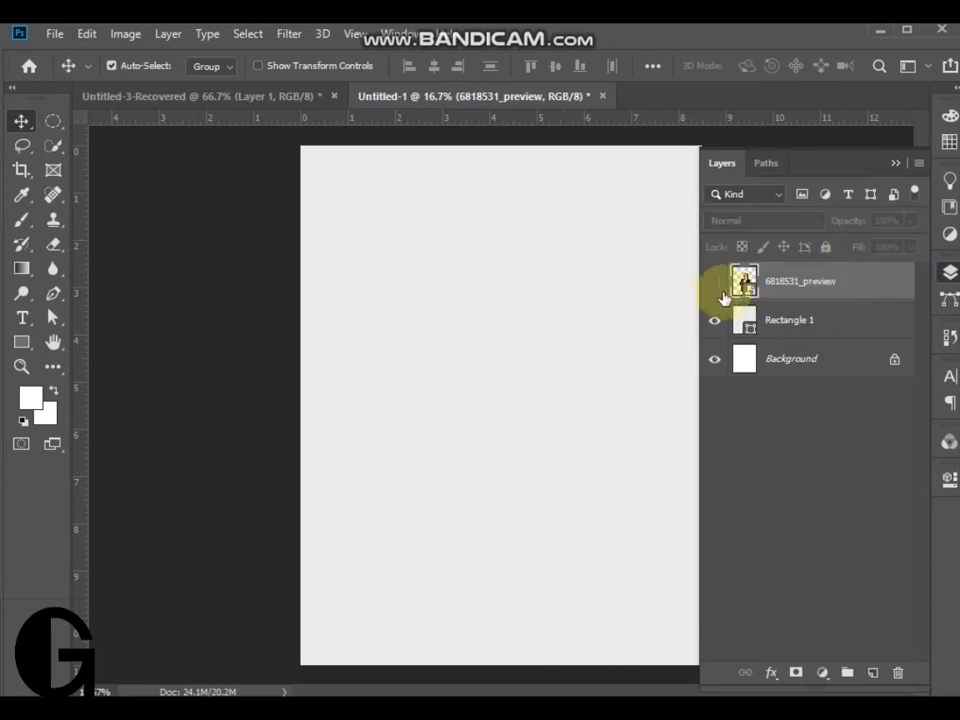
pyautogui.click(714, 281)
pyautogui.click(893, 164)
pyautogui.moveTo(480, 471); pyautogui.dragTo(566, 541)
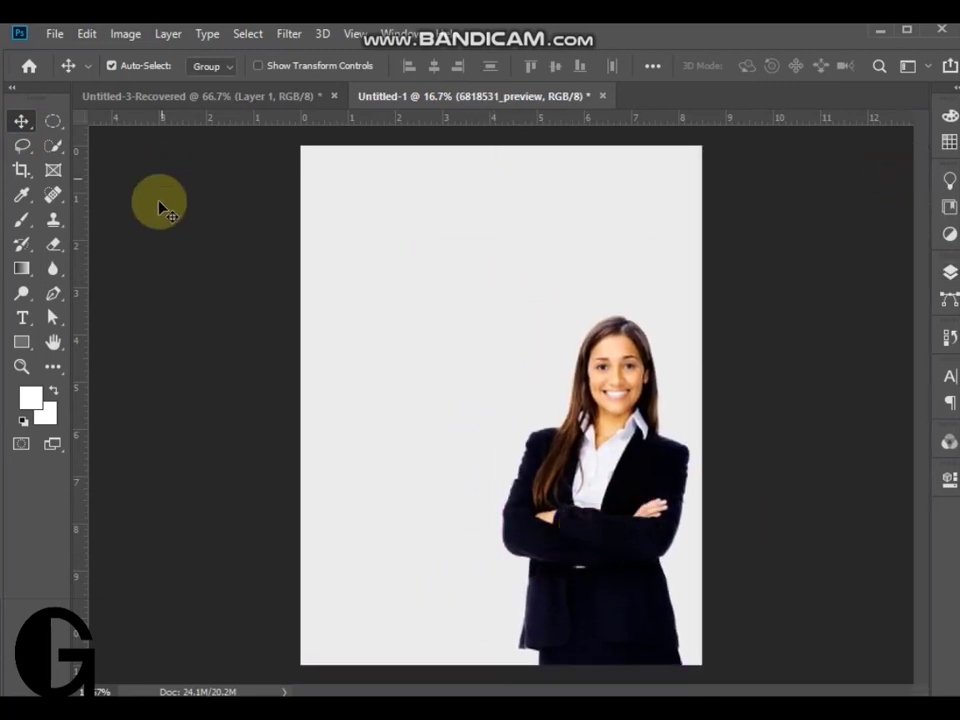
# Draw a tall vertical ellipse of about 1416 × 2436 px over the middle of the page
pyautogui.click(24, 343)
pyautogui.rightClick(24, 343)
pyautogui.click(90, 379)
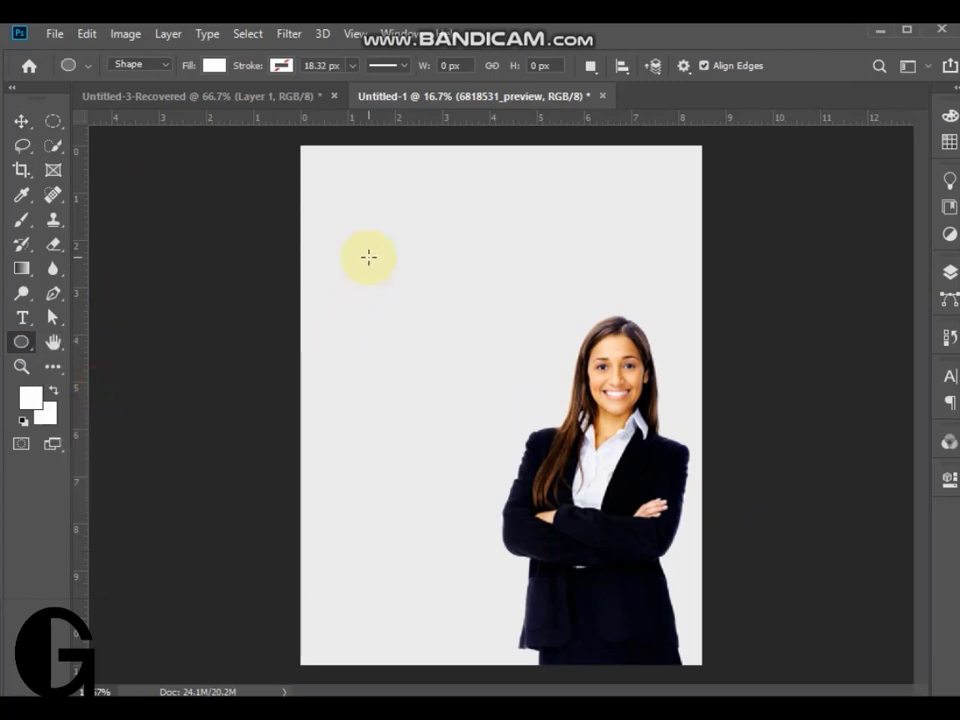
pyautogui.moveTo(369, 257); pyautogui.dragTo(590, 638)
# Place the Ellipse 1 layer beneath the photo layer and move the ellipse behind the woman
pyautogui.click(950, 272)
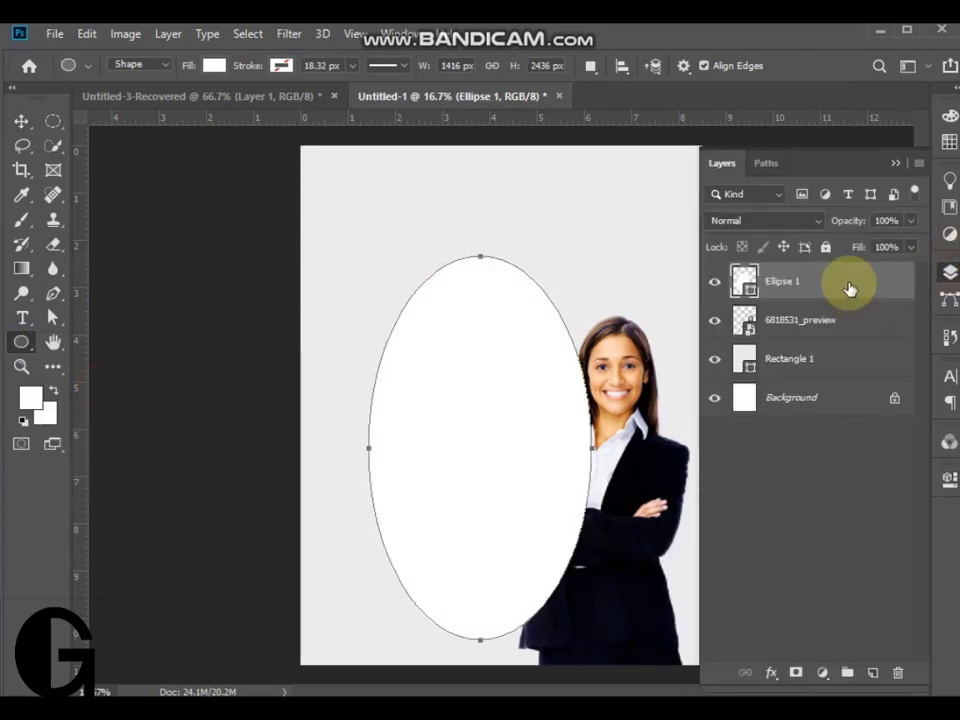
pyautogui.click(21, 120)
pyautogui.moveTo(445, 349); pyautogui.dragTo(563, 407)
# Fill the ellipse behind the woman with yellow
pyautogui.click(21, 342)
pyautogui.click(215, 66)
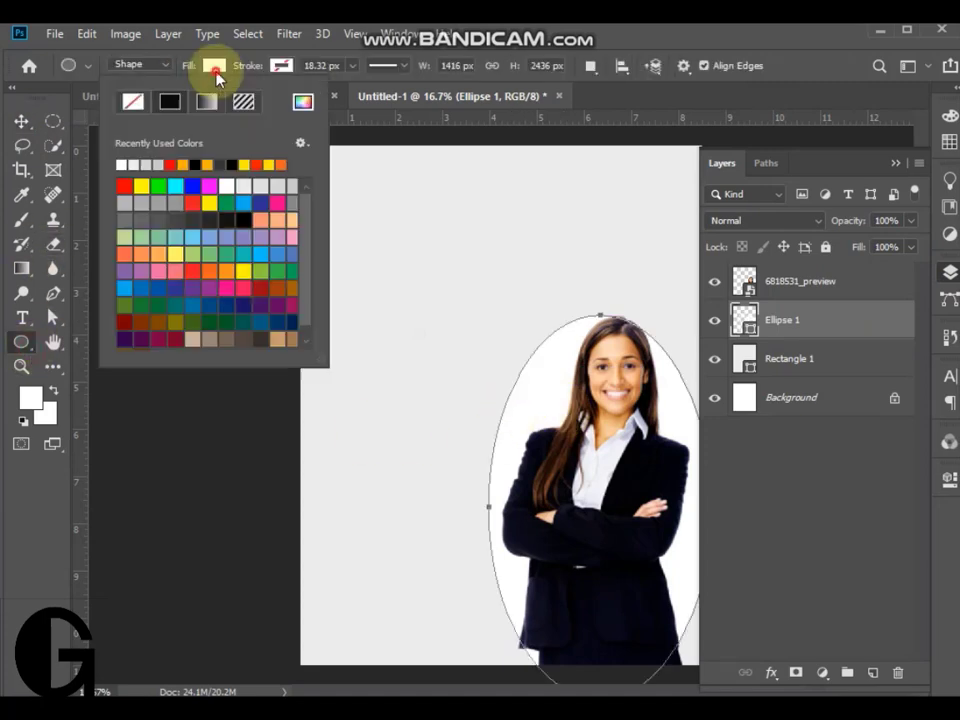
pyautogui.click(191, 163)
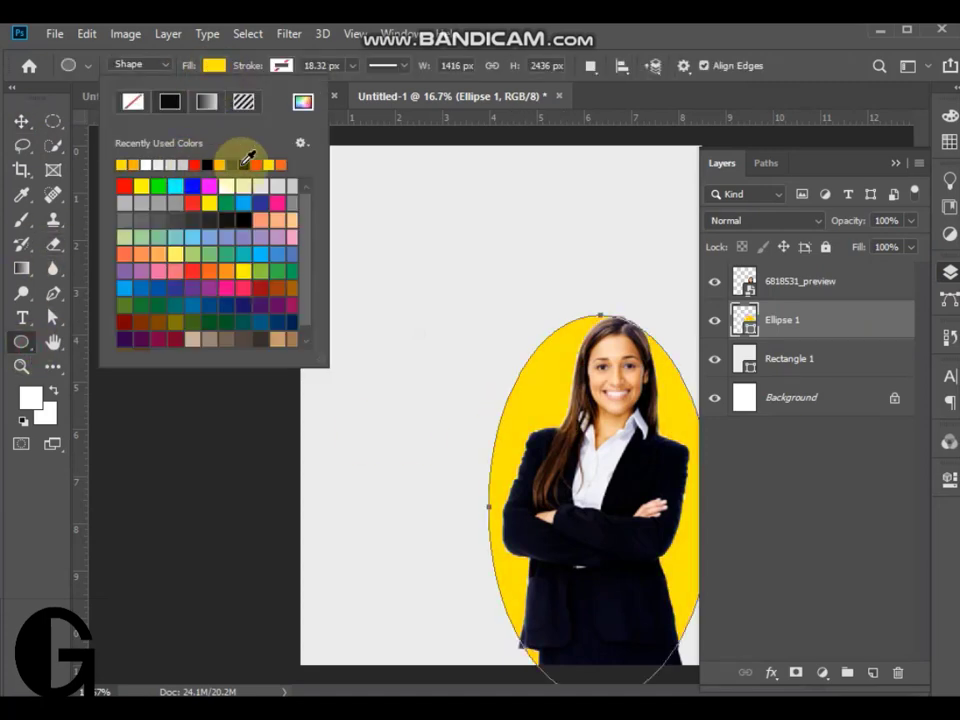
pyautogui.click(21, 120)
pyautogui.click(897, 163)
# Warp the yellow ellipse, shifting its tip to the right, pulling in its upper-left side and bulging out its lower-left side
pyautogui.rightClick(671, 396)
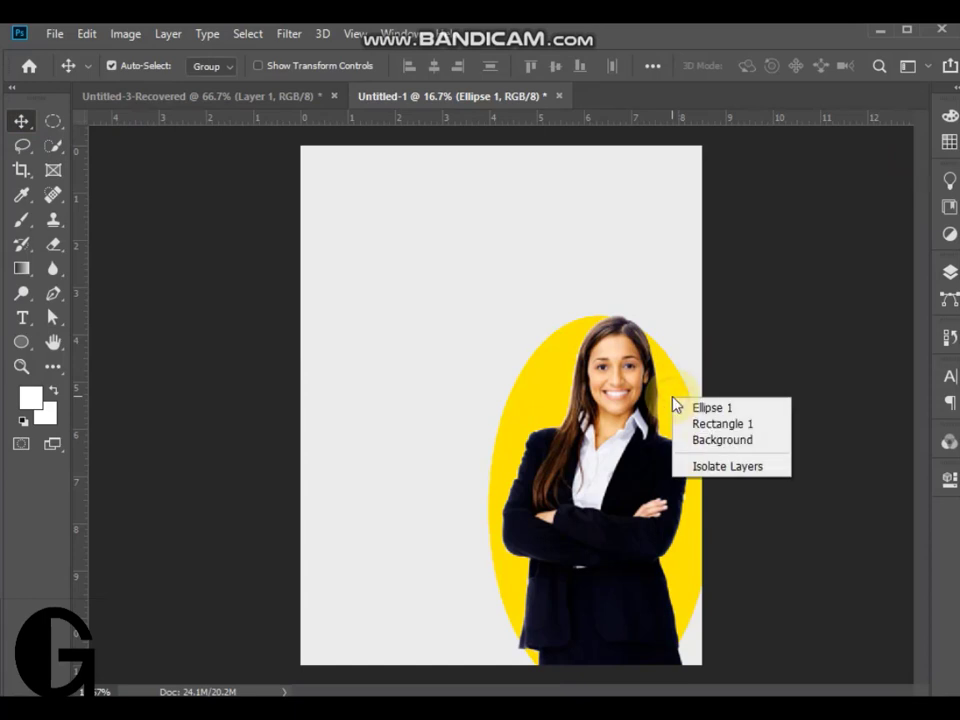
pyautogui.click(666, 391)
pyautogui.hotkey('ctrl', 't')
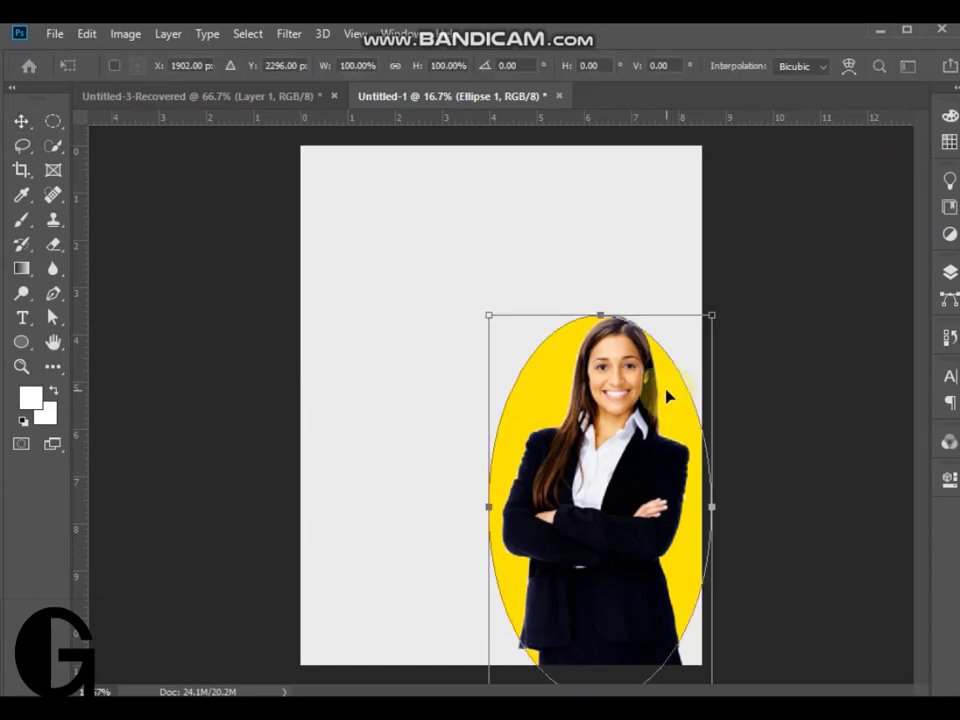
pyautogui.rightClick(668, 397)
pyautogui.click(722, 510)
pyautogui.moveTo(611, 306); pyautogui.dragTo(619, 300)
pyautogui.click(488, 447)
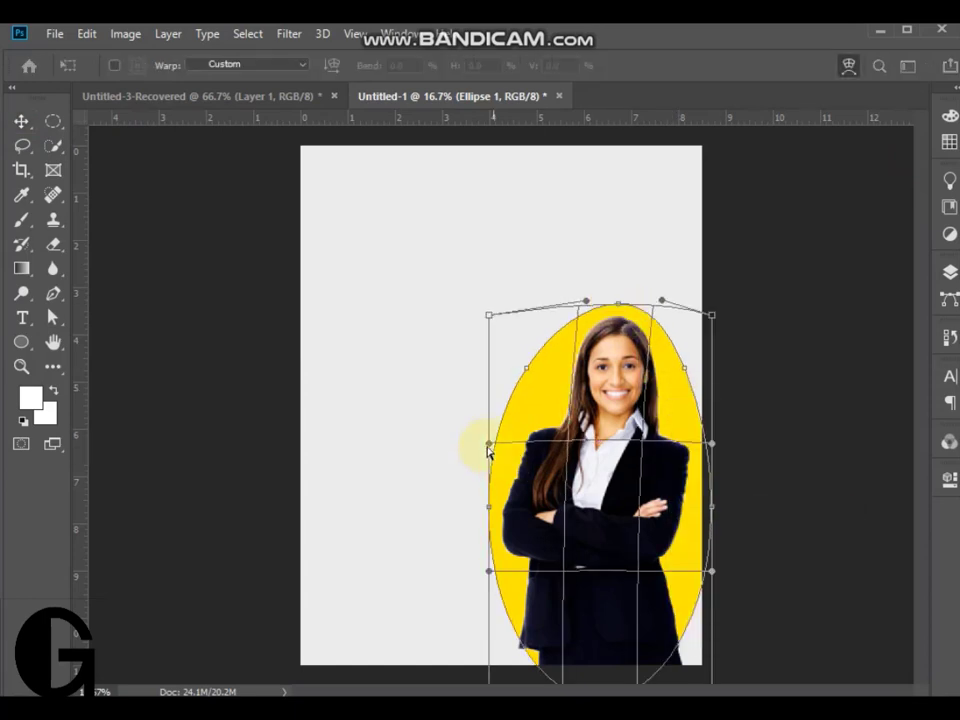
pyautogui.moveTo(488, 446); pyautogui.dragTo(537, 405)
pyautogui.moveTo(499, 576); pyautogui.dragTo(474, 598)
pyautogui.moveTo(555, 371); pyautogui.dragTo(540, 387)
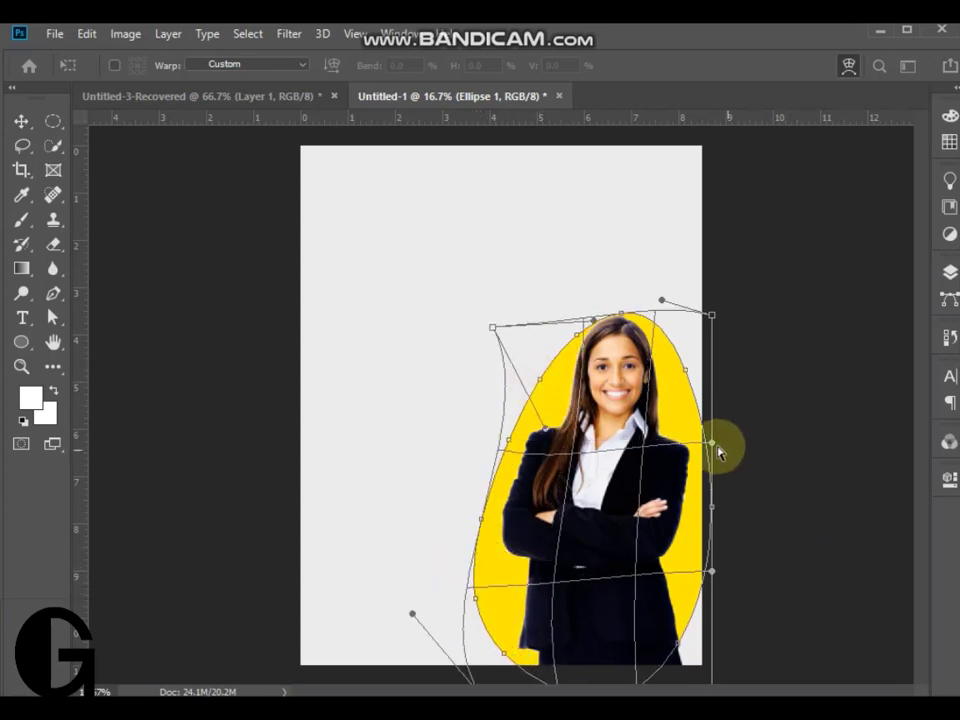
# Warp the ellipse's right side outward and its lower-right edge upward into an uneven egg shape, and apply the warp
pyautogui.moveTo(707, 441); pyautogui.dragTo(690, 452)
pyautogui.moveTo(676, 652); pyautogui.dragTo(724, 566)
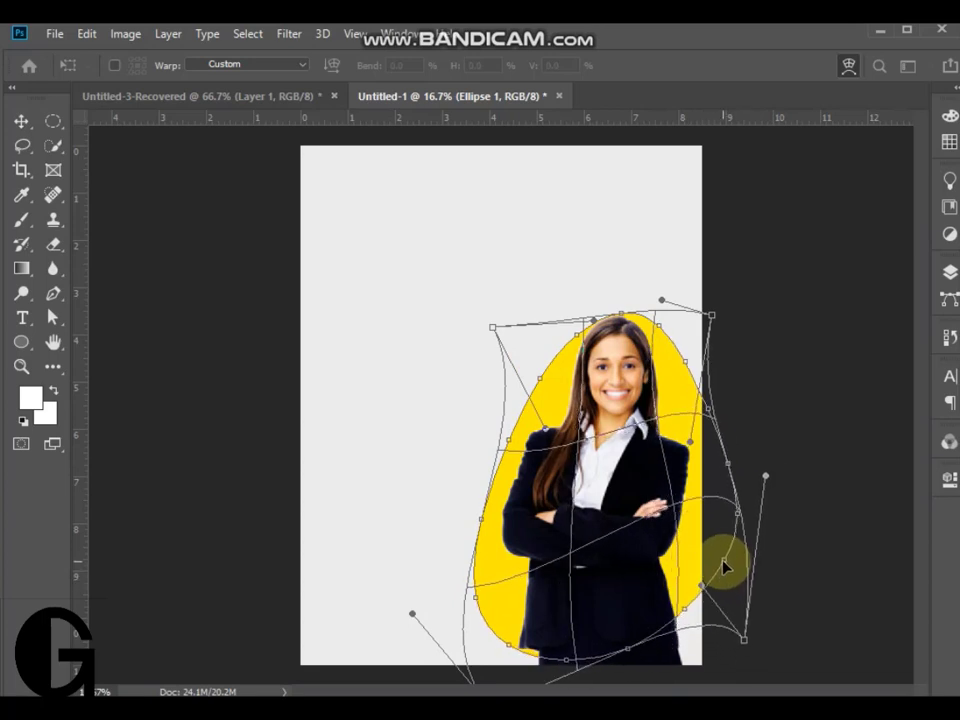
pyautogui.click(21, 121)
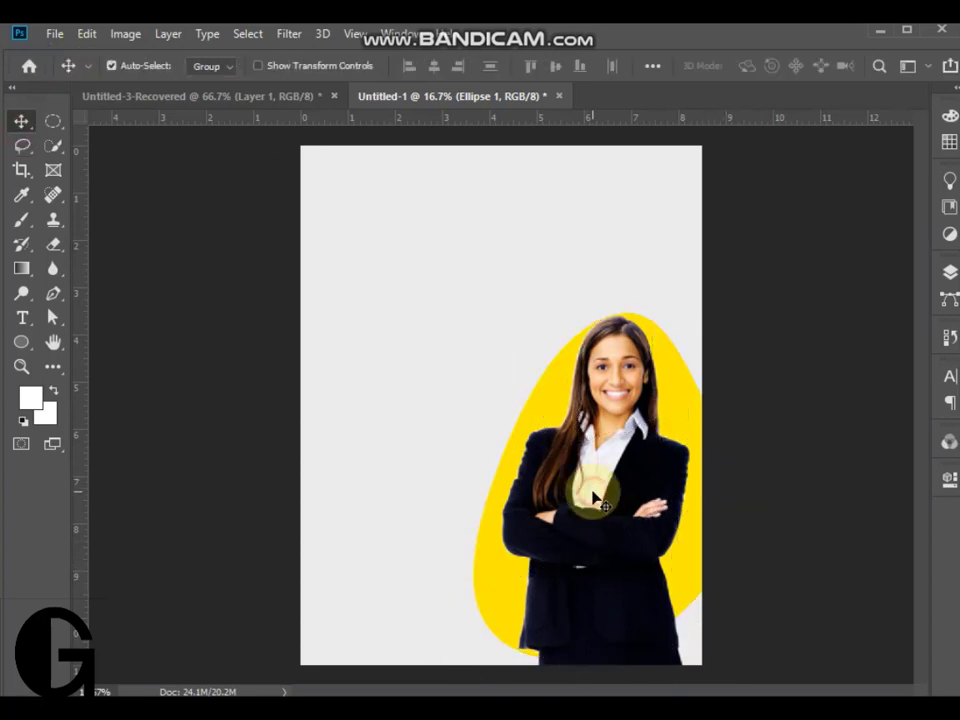
# Move the woman upward and shift the yellow shape down to the page's bottom edge
pyautogui.moveTo(592, 491); pyautogui.dragTo(592, 453)
pyautogui.moveTo(598, 641); pyautogui.dragTo(590, 645)
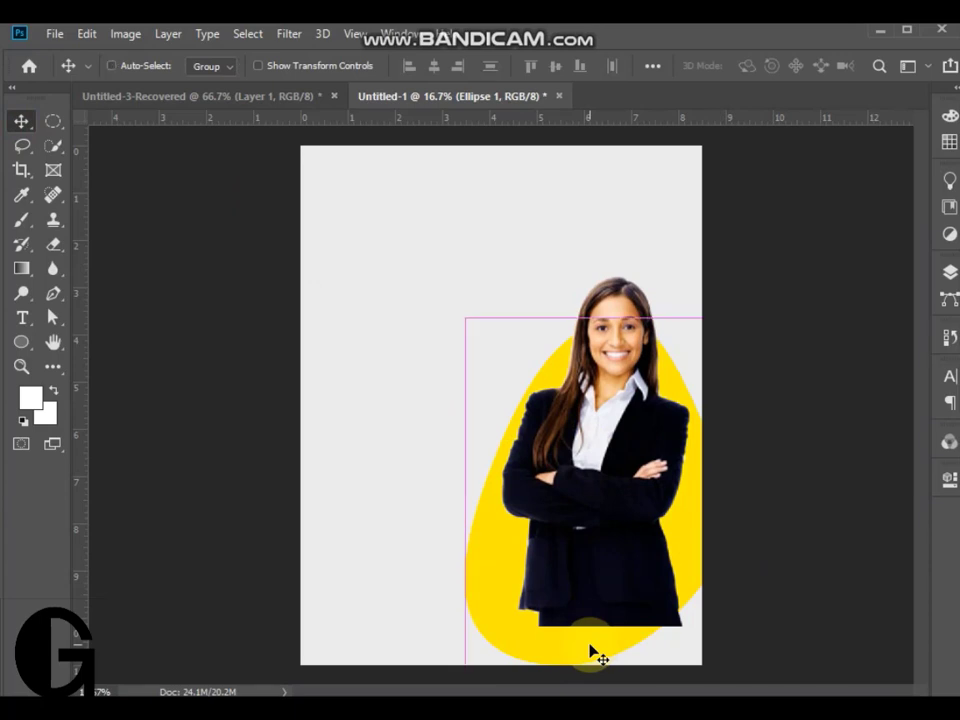
# Scale the yellow shape down to about 86% width and 84% height
pyautogui.hotkey('ctrl', 't')
pyautogui.moveTo(602, 319); pyautogui.dragTo(606, 358)
pyautogui.moveTo(729, 356); pyautogui.dragTo(692, 375)
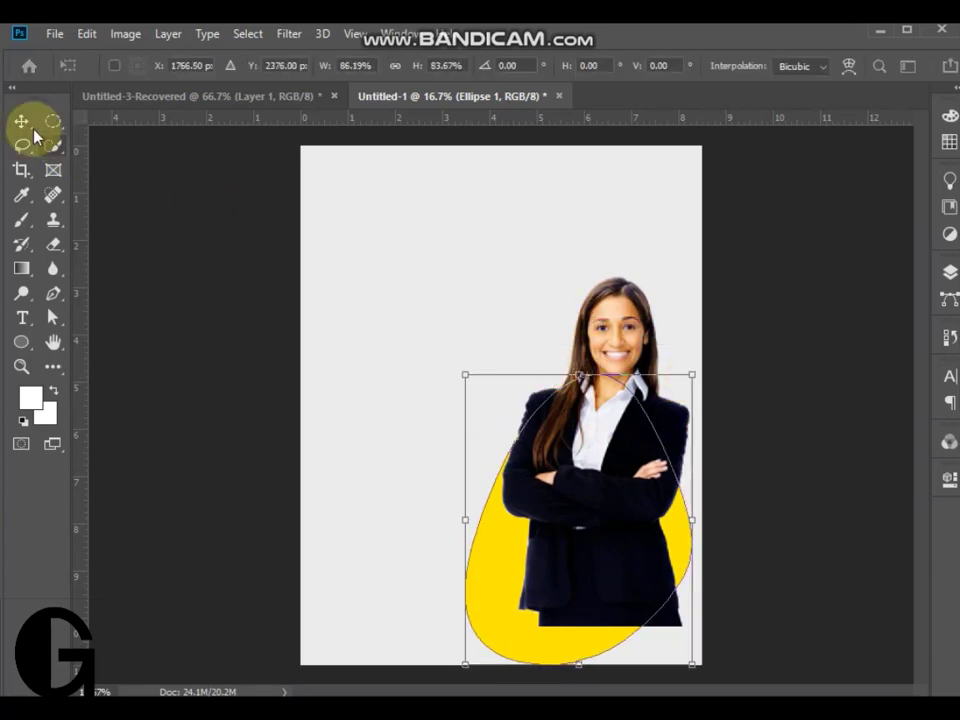
pyautogui.click(22, 121)
# Nudge the yellow shape right, then centre the woman over it with her lower edge at the page's bottom
pyautogui.moveTo(506, 621); pyautogui.dragTo(516, 621)
pyautogui.moveTo(598, 592); pyautogui.dragTo(571, 592)
pyautogui.click(950, 273)
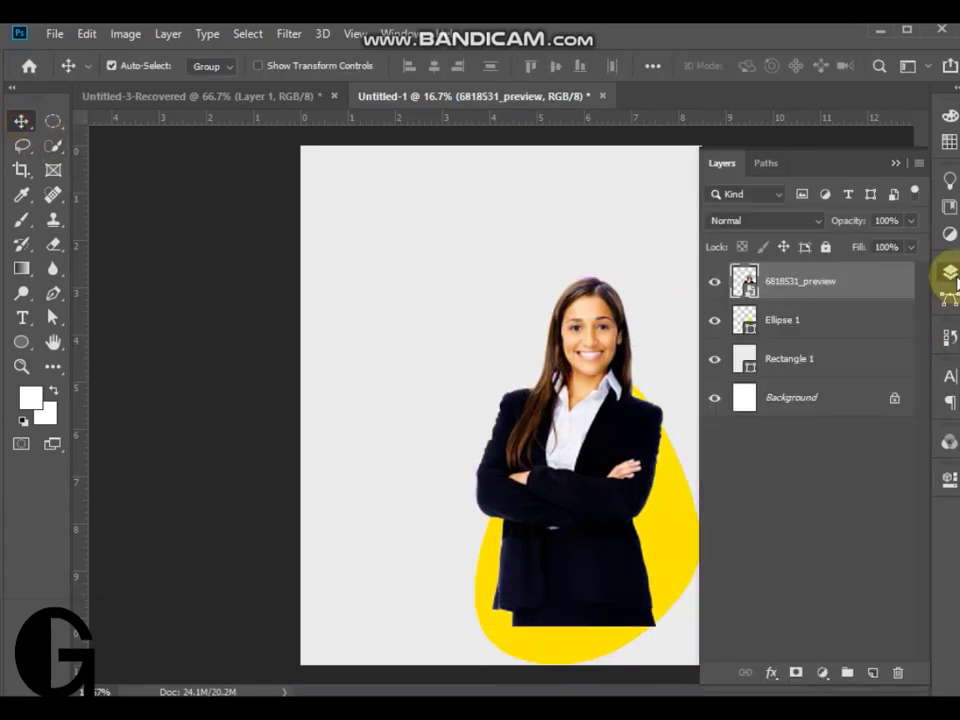
pyautogui.moveTo(591, 519); pyautogui.dragTo(591, 559)
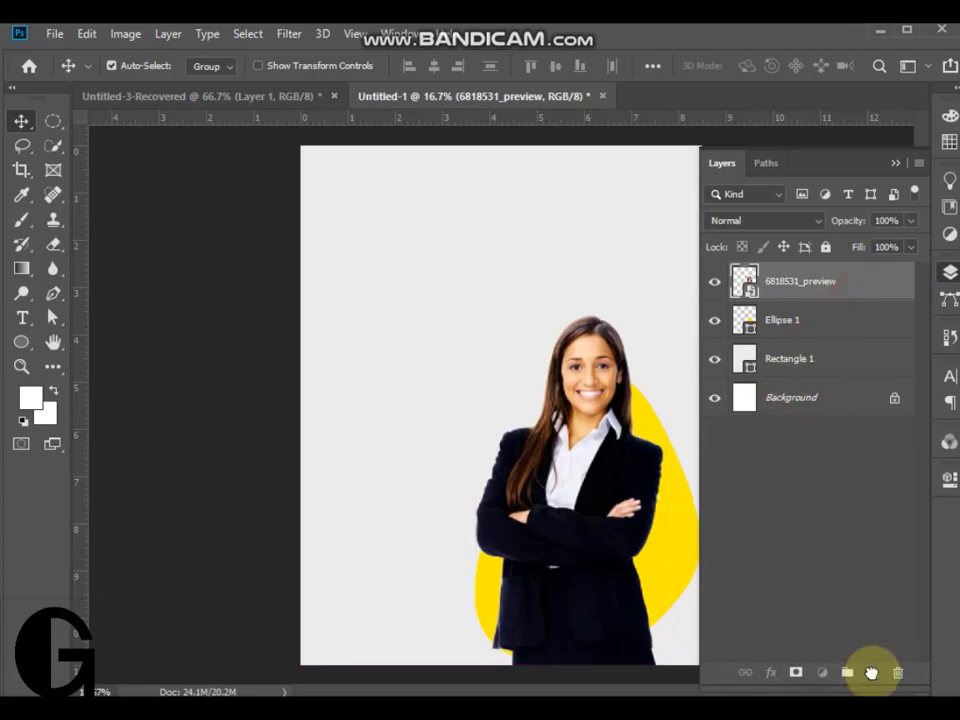
# Duplicate the woman's photo layer, hide the copy, and clip the original photo to the yellow shape with a clipping mask
pyautogui.moveTo(871, 673); pyautogui.dragTo(871, 673)
pyautogui.click(714, 281)
pyautogui.rightClick(857, 325)
pyautogui.click(645, 319)
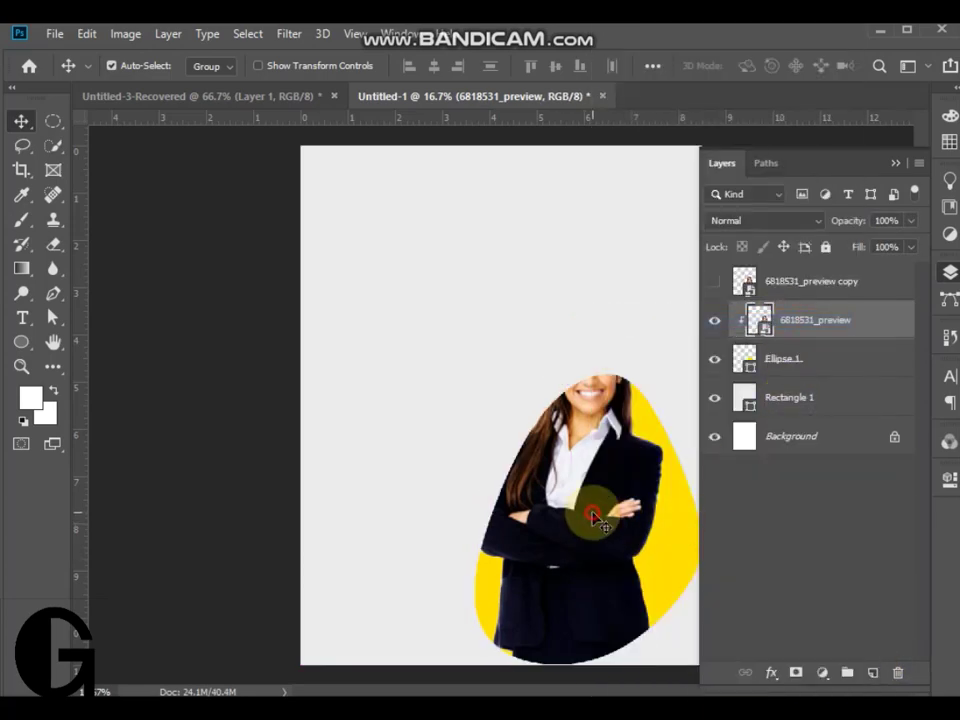
# Show the duplicated photo layer and add a layer mask to it
pyautogui.click(713, 284)
pyautogui.click(713, 287)
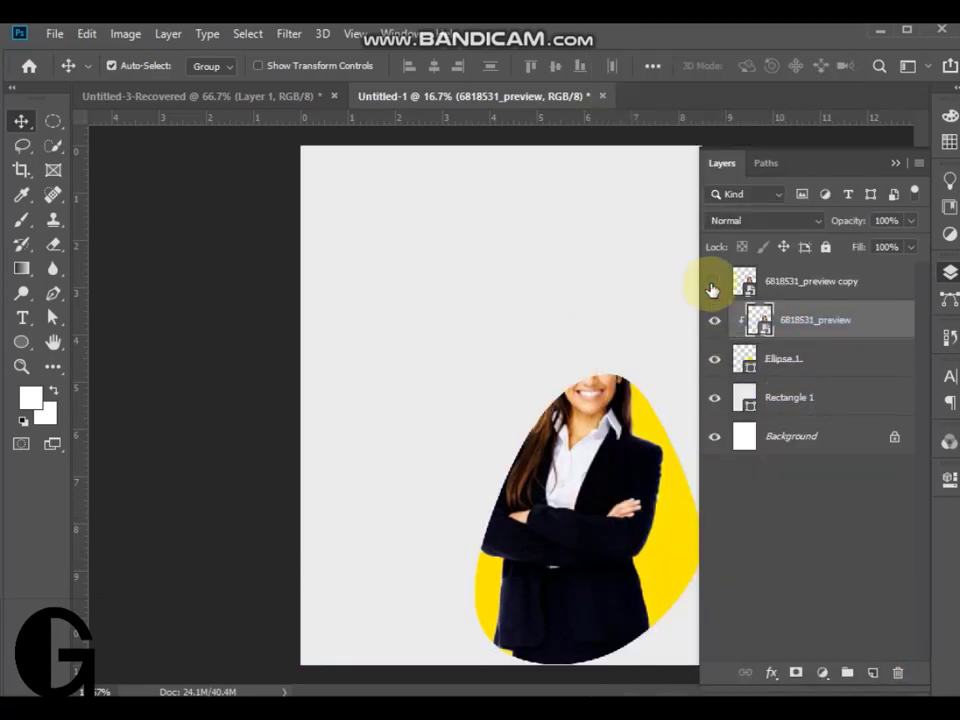
pyautogui.click(713, 284)
pyautogui.click(820, 281)
pyautogui.click(796, 672)
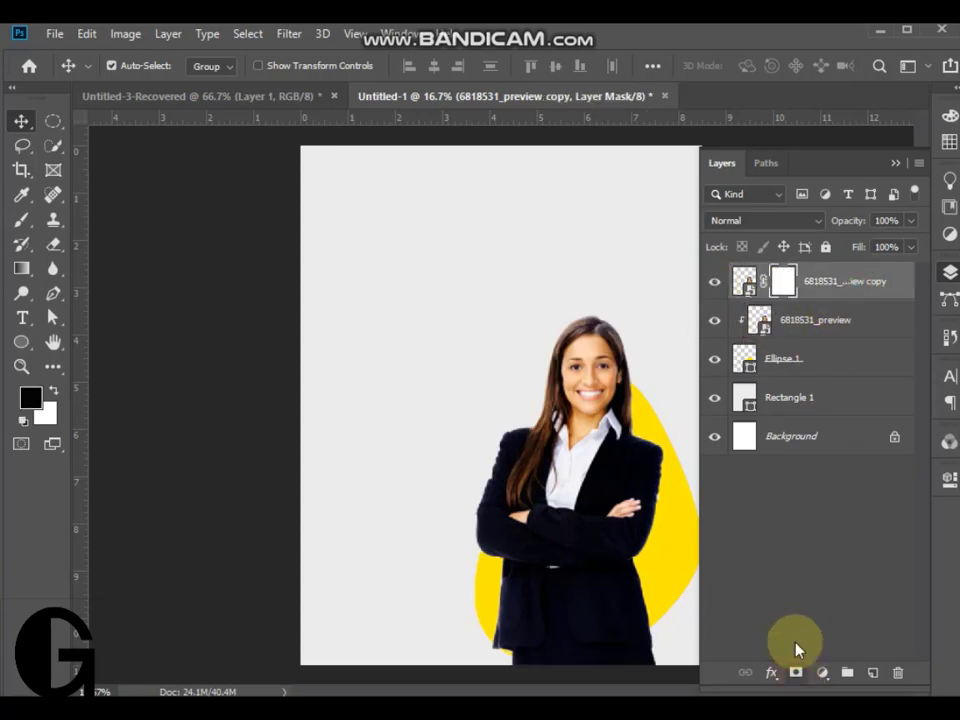
# Paint the copy's mask black with a soft 500 px brush, hiding the woman's left arm side and base outside the shape
pyautogui.click(22, 220)
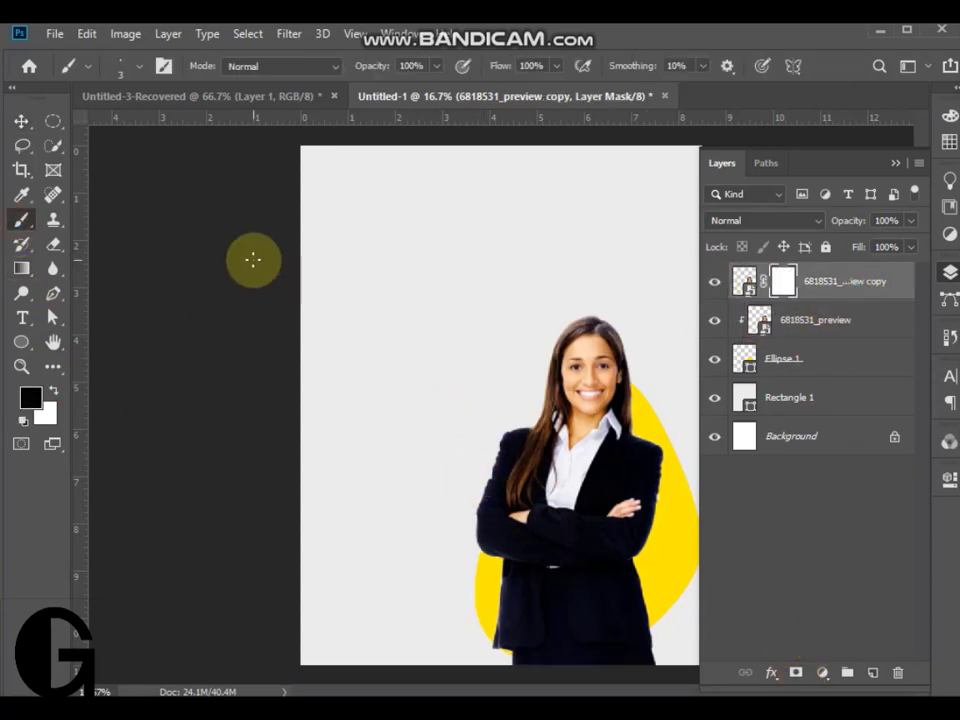
pyautogui.click(126, 65)
pyautogui.click(103, 208)
pyautogui.click(169, 124)
pyautogui.press('Return')
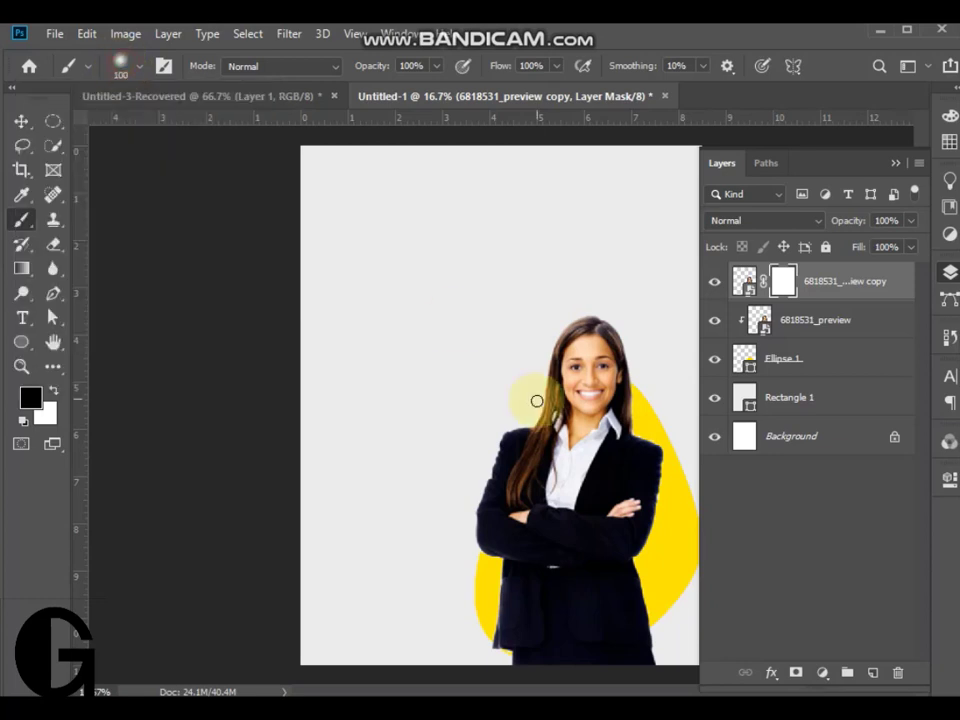
pyautogui.click(124, 65)
pyautogui.click(189, 124)
pyautogui.press('Return')
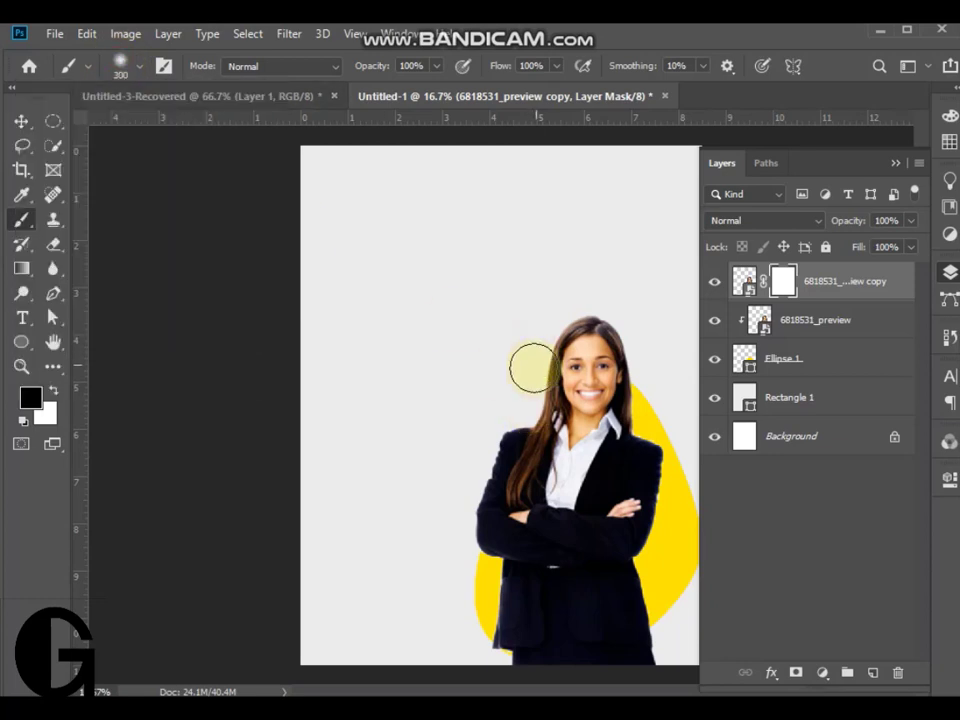
pyautogui.press(']')
pyautogui.press(']')
pyautogui.moveTo(510, 428)
pyautogui.mouseDown()
pyautogui.moveTo(473, 475)
pyautogui.moveTo(494, 454)
pyautogui.moveTo(450, 558)
pyautogui.moveTo(467, 636)
pyautogui.moveTo(627, 676)
pyautogui.moveTo(418, 660)
pyautogui.mouseUp()
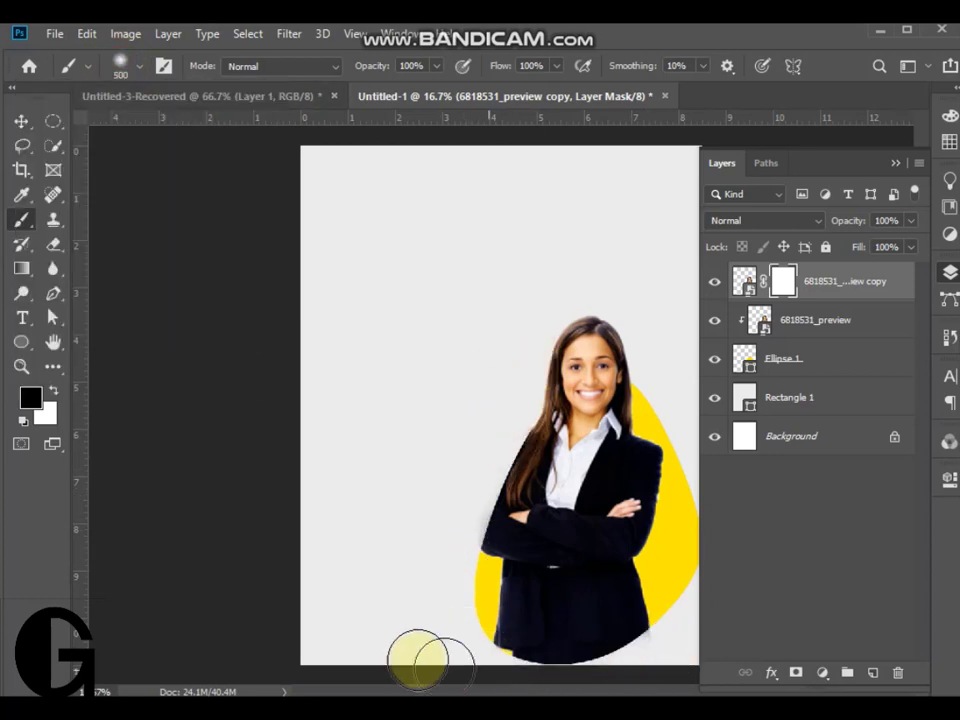
pyautogui.click(53, 391)
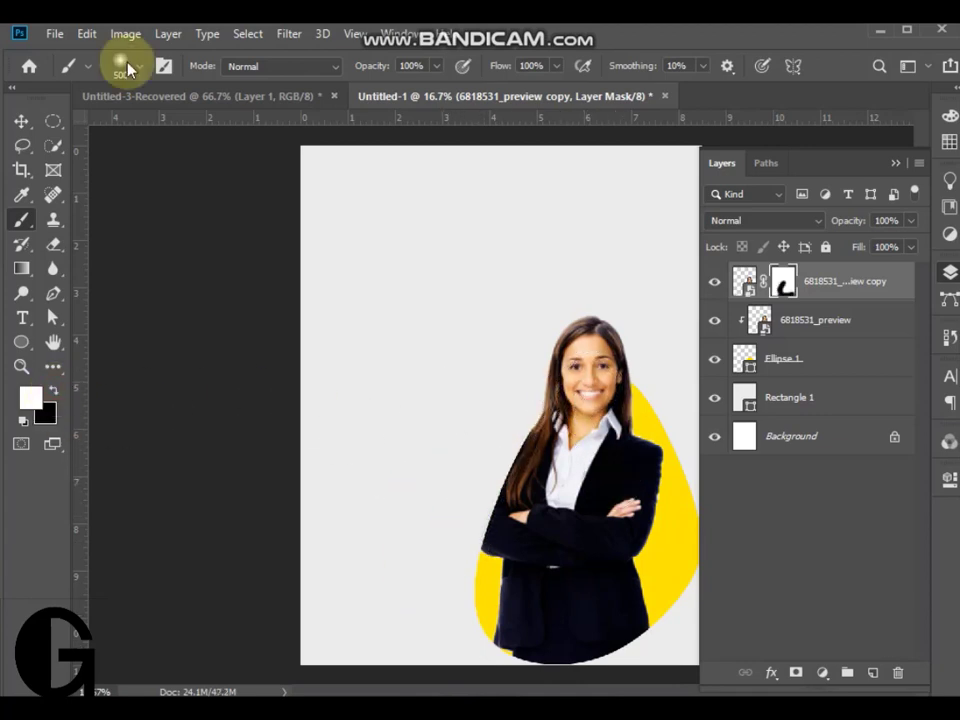
# Duplicate the Ellipse 1 layer and clip the 6818531_preview layer to the ellipse copy
pyautogui.click(21, 121)
pyautogui.moveTo(840, 364)
pyautogui.mouseDown()
pyautogui.moveTo(851, 373)
pyautogui.moveTo(870, 668)
pyautogui.mouseUp()
pyautogui.rightClick(845, 322)
pyautogui.click(855, 318)
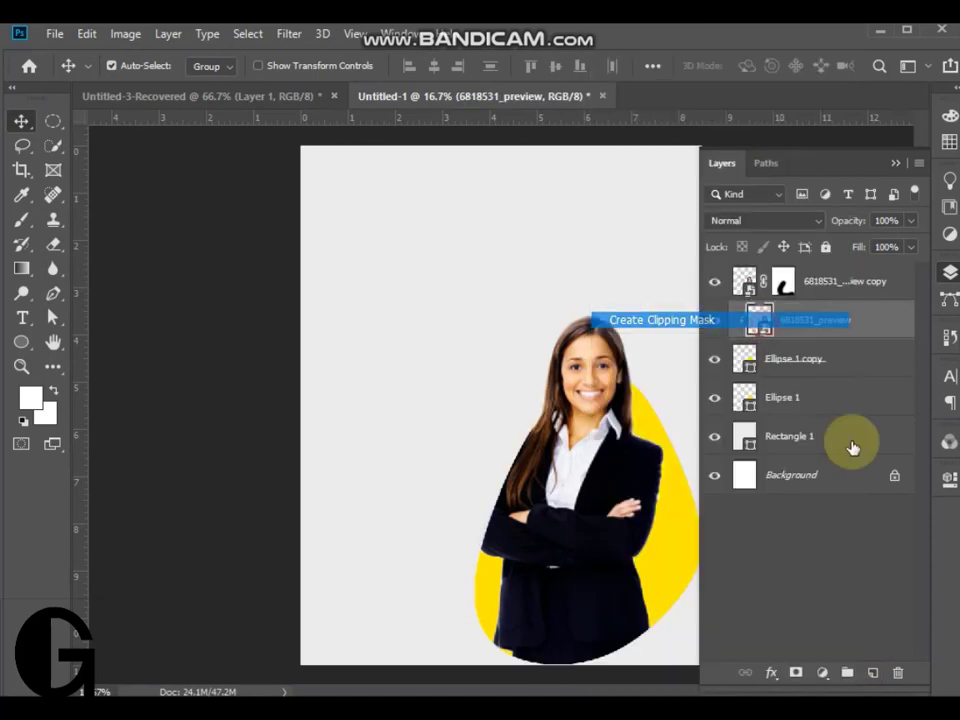
# Give the original Ellipse 1 shape no fill and a dark red stroke
pyautogui.click(822, 402)
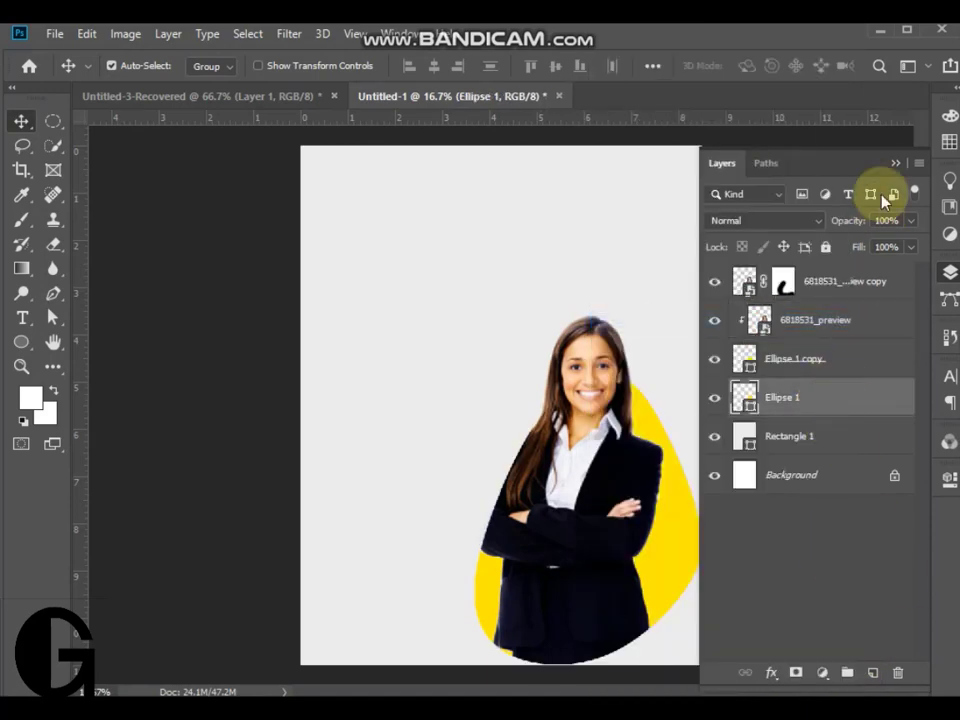
pyautogui.click(22, 343)
pyautogui.click(213, 66)
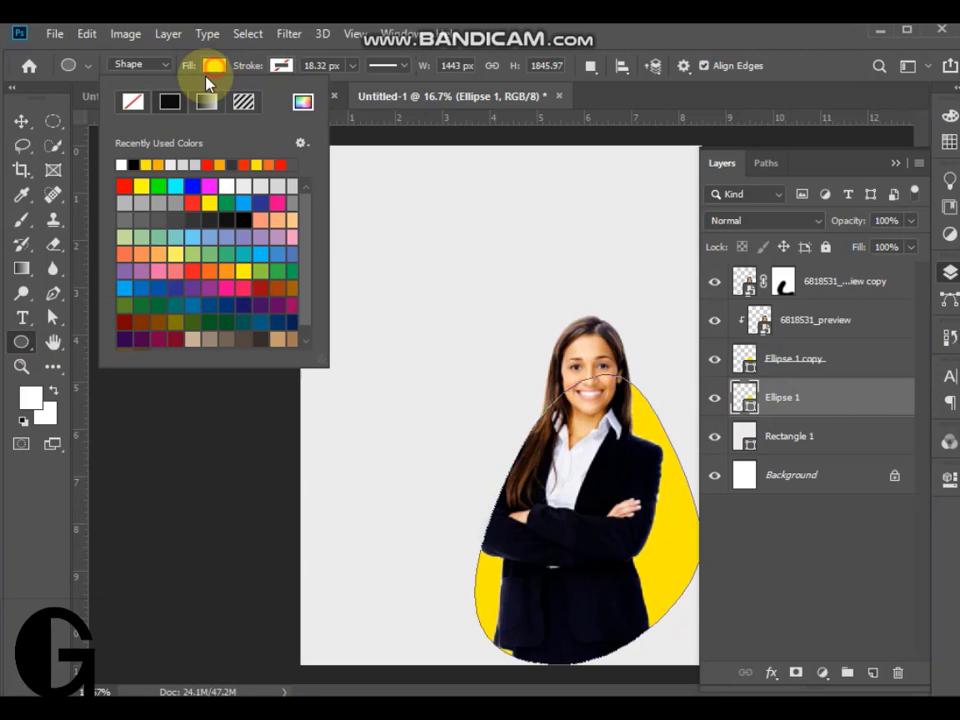
pyautogui.click(271, 66)
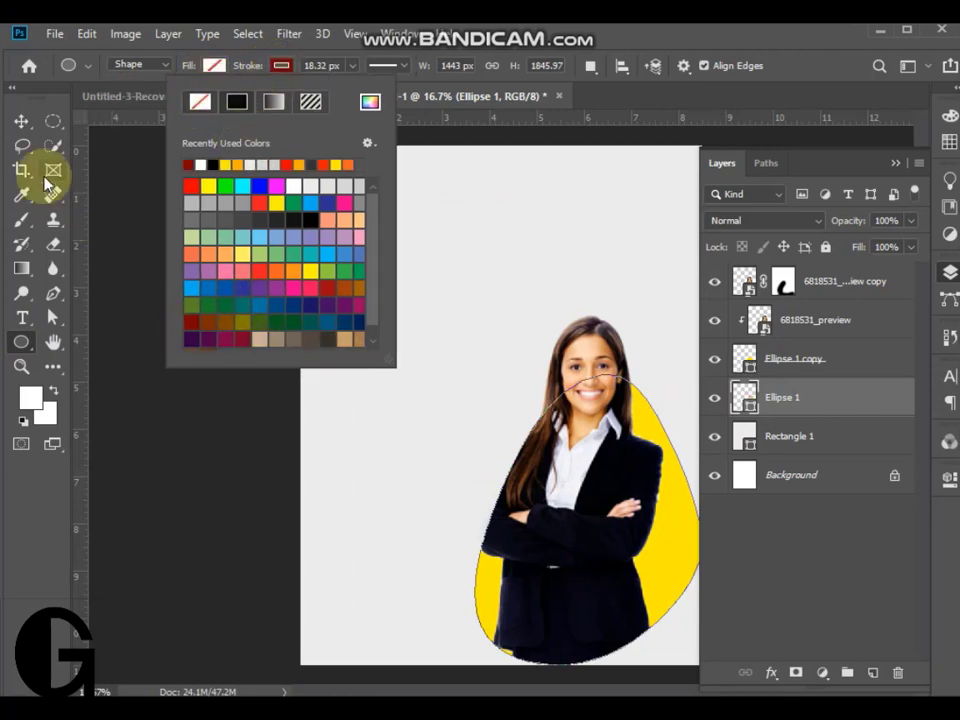
# Rotate the dark red Ellipse 1 outline to -12.87° and scale it to 96.68% width and 95.47% height around the woman
pyautogui.click(20, 121)
pyautogui.hotkey('ctrl', 't')
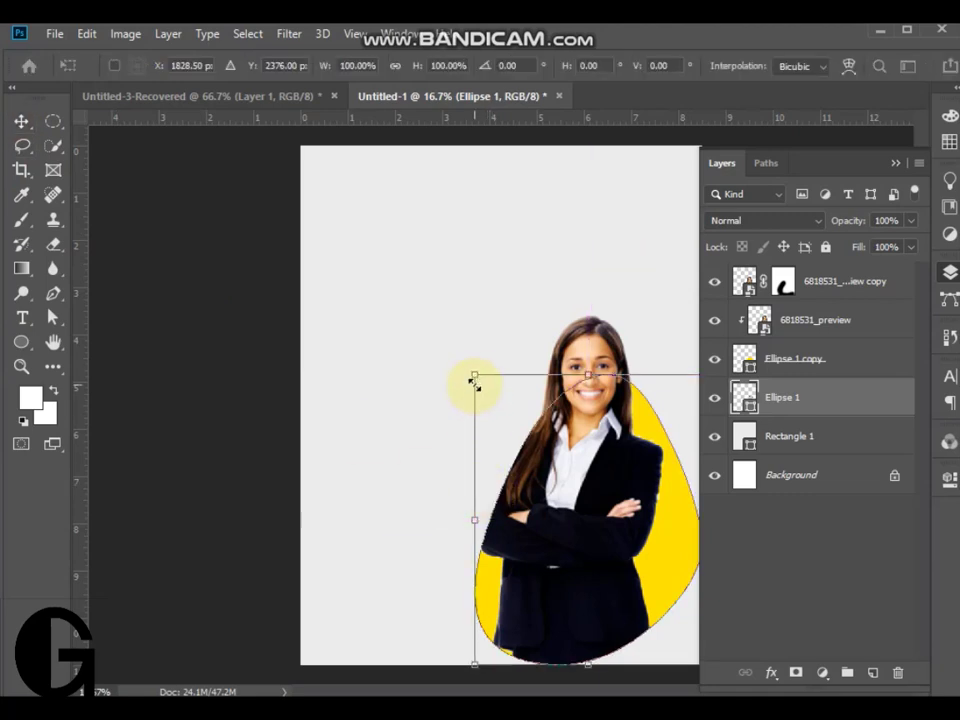
pyautogui.moveTo(474, 377); pyautogui.dragTo(462, 357)
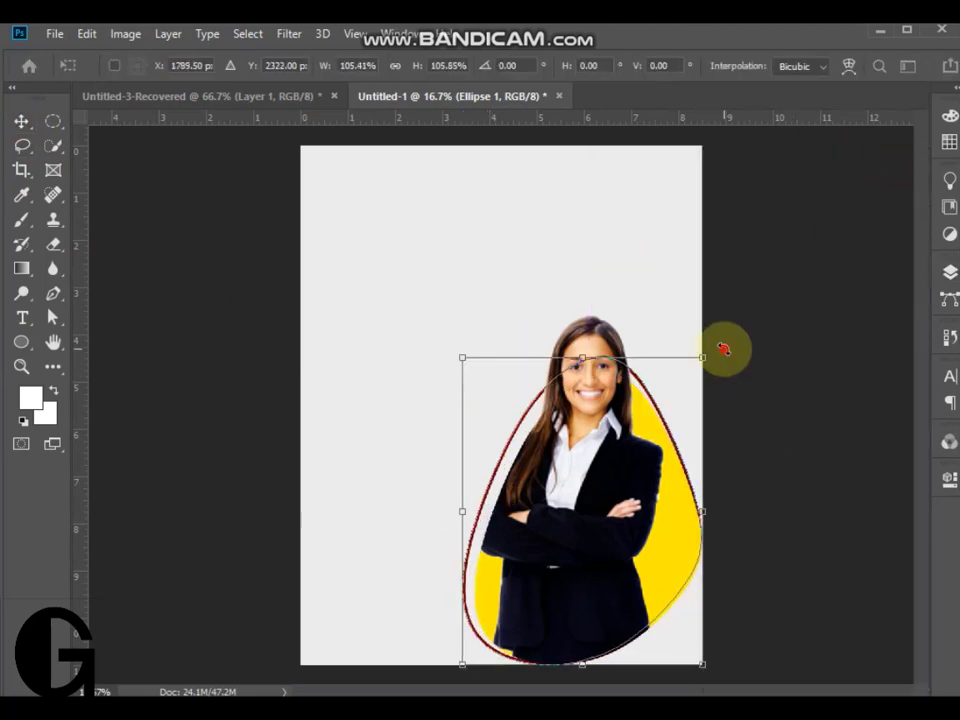
pyautogui.moveTo(724, 347); pyautogui.dragTo(619, 266)
pyautogui.moveTo(767, 566); pyautogui.dragTo(759, 645)
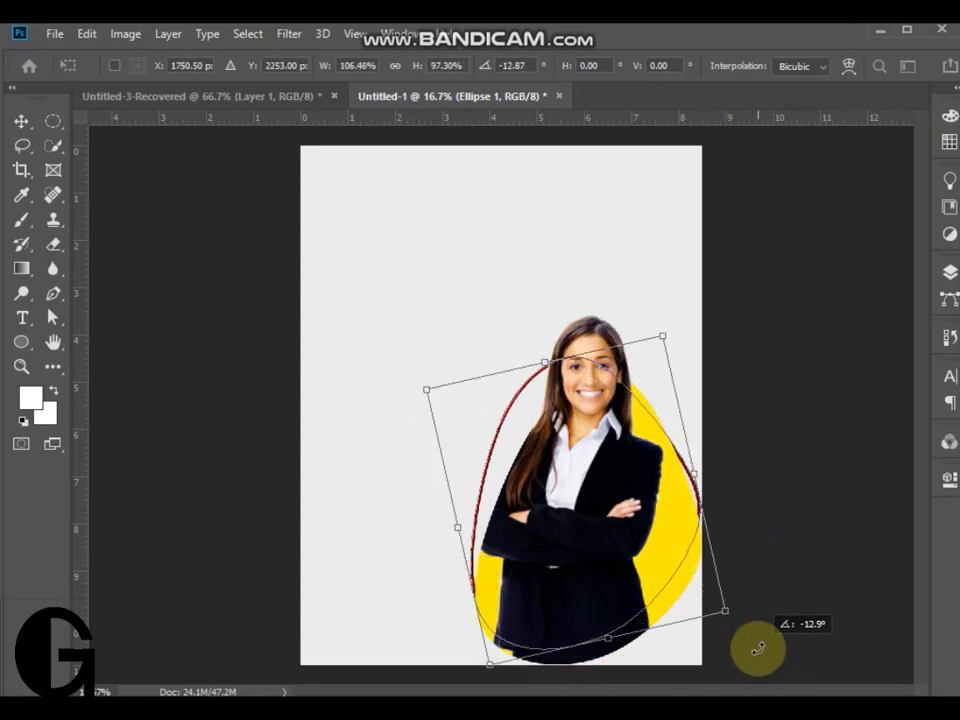
pyautogui.moveTo(695, 492); pyautogui.dragTo(690, 462)
pyautogui.moveTo(427, 389); pyautogui.dragTo(439, 392)
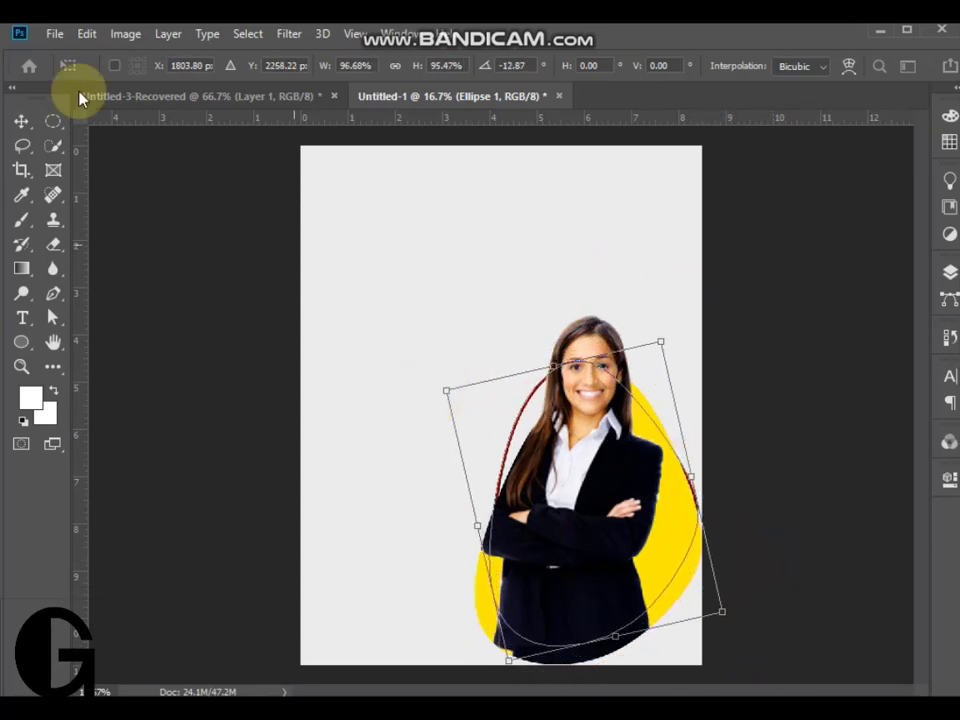
pyautogui.press('Return')
# Move Ellipse 1 to the top of the layer stack and mask the outline off the woman's face with a black 500 px brush
pyautogui.click(950, 271)
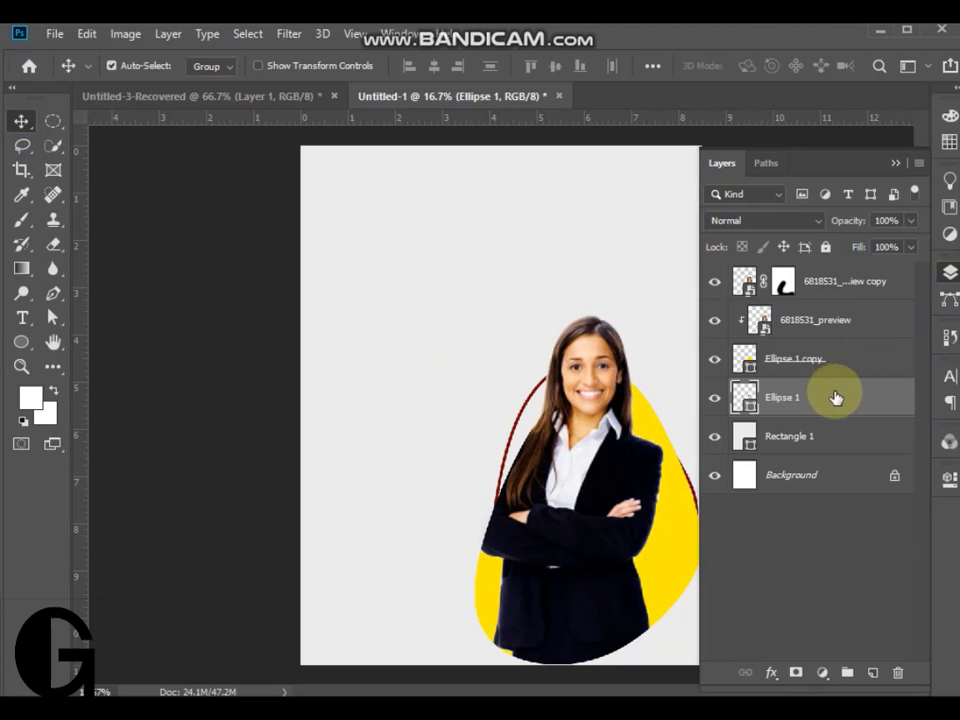
pyautogui.moveTo(834, 396); pyautogui.dragTo(849, 272)
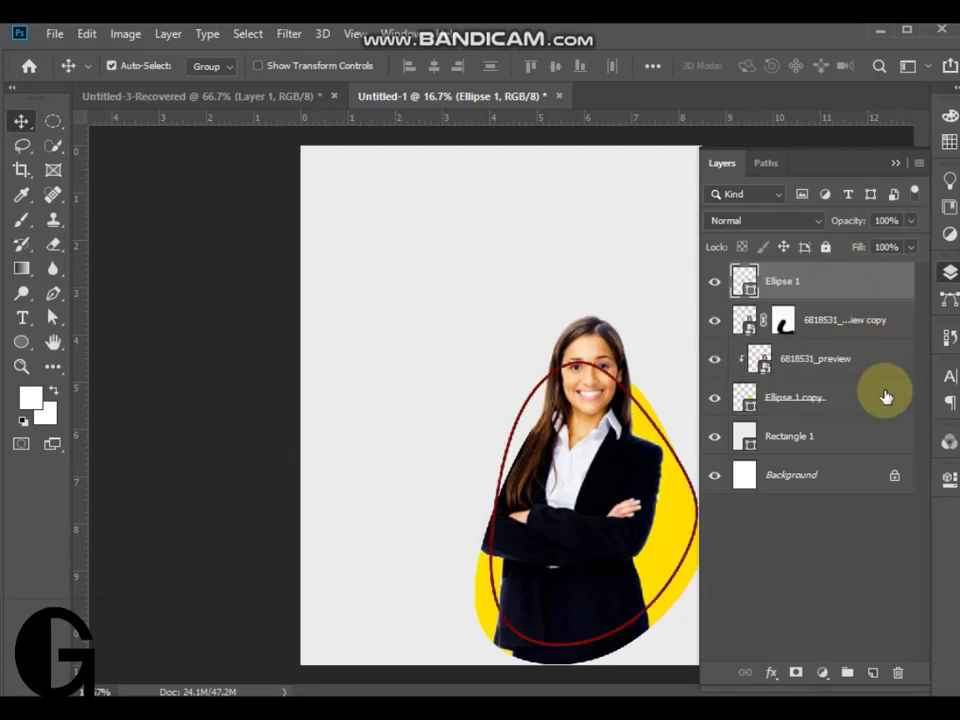
pyautogui.click(21, 219)
pyautogui.click(895, 162)
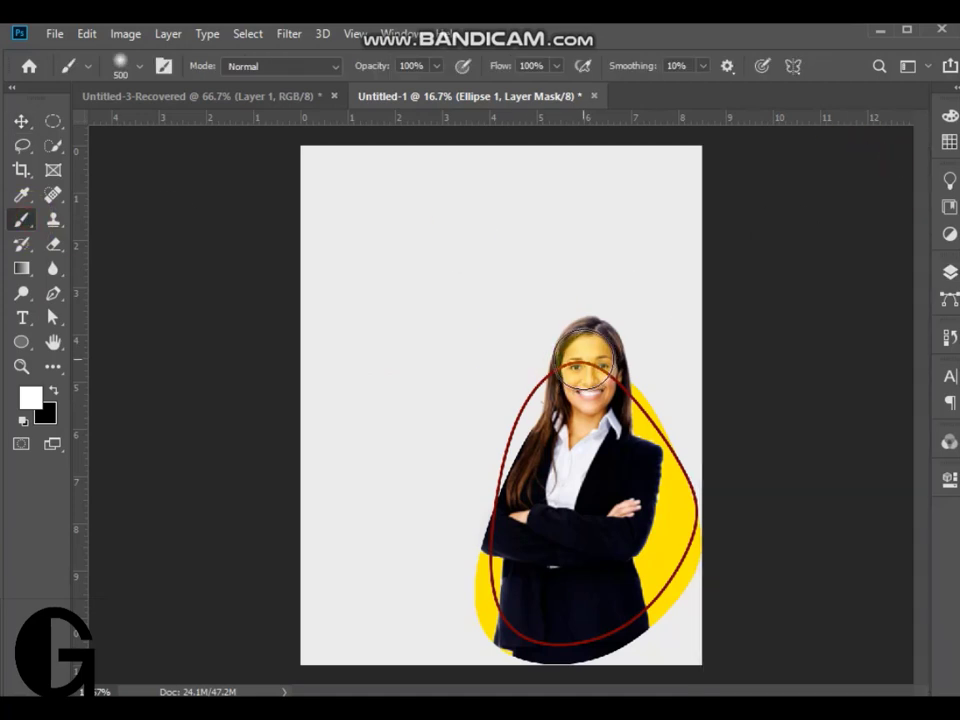
pyautogui.press('x')
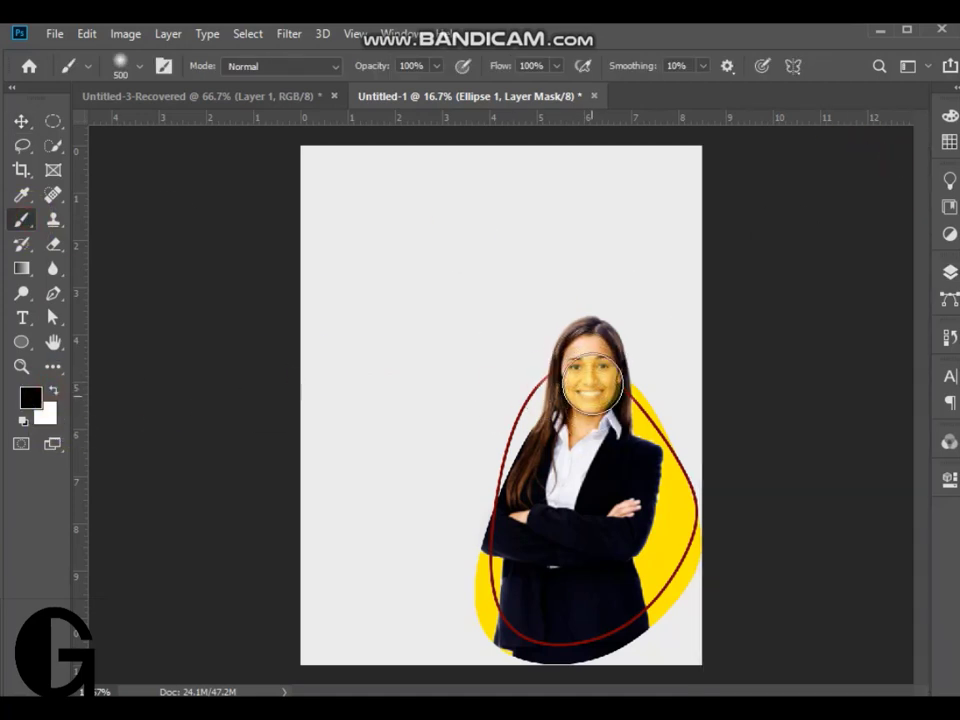
pyautogui.moveTo(601, 395)
pyautogui.mouseDown()
pyautogui.moveTo(581, 512)
pyautogui.moveTo(598, 411)
pyautogui.mouseUp()
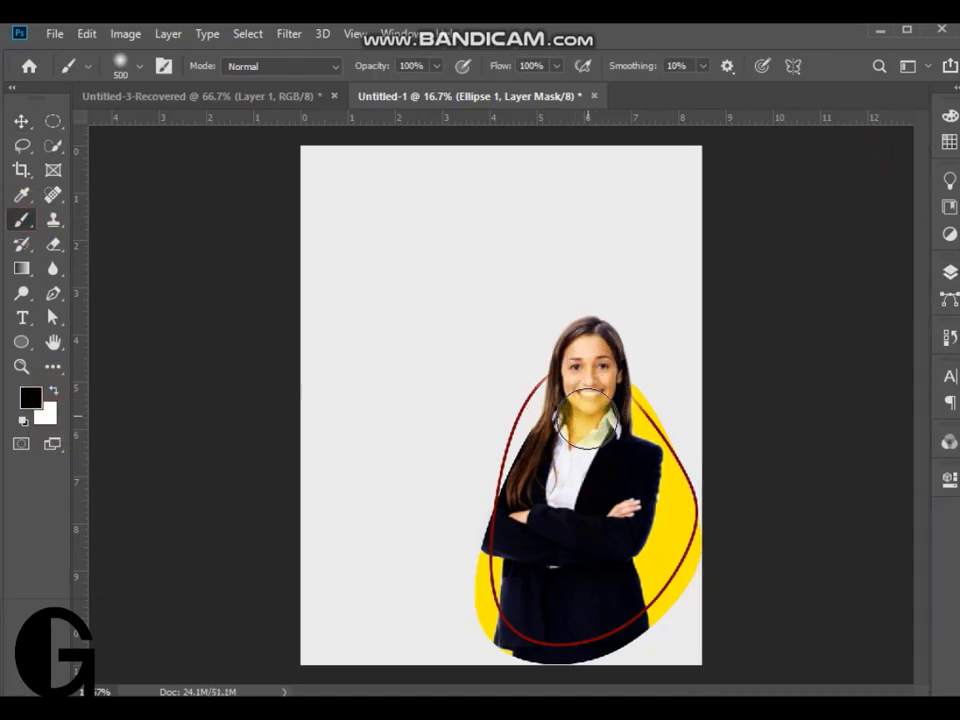
pyautogui.click(23, 343)
pyautogui.click(278, 68)
pyautogui.click(198, 104)
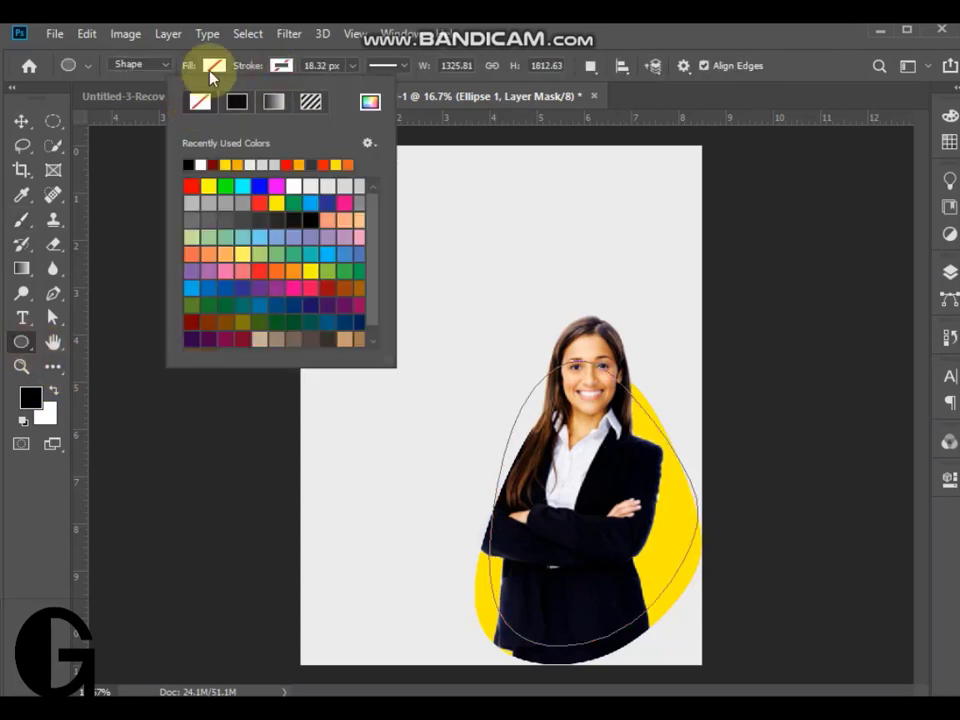
pyautogui.click(22, 123)
pyautogui.hotkey('ctrl', 'z')
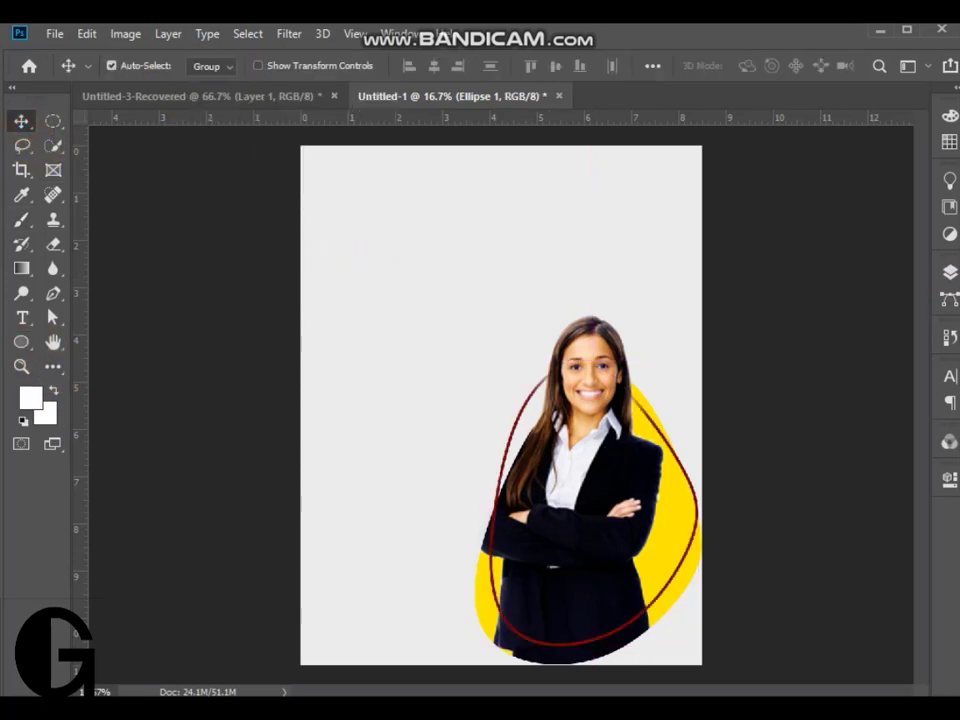
# Unlock the Background layer and add a new empty layer directly above it
pyautogui.click(946, 272)
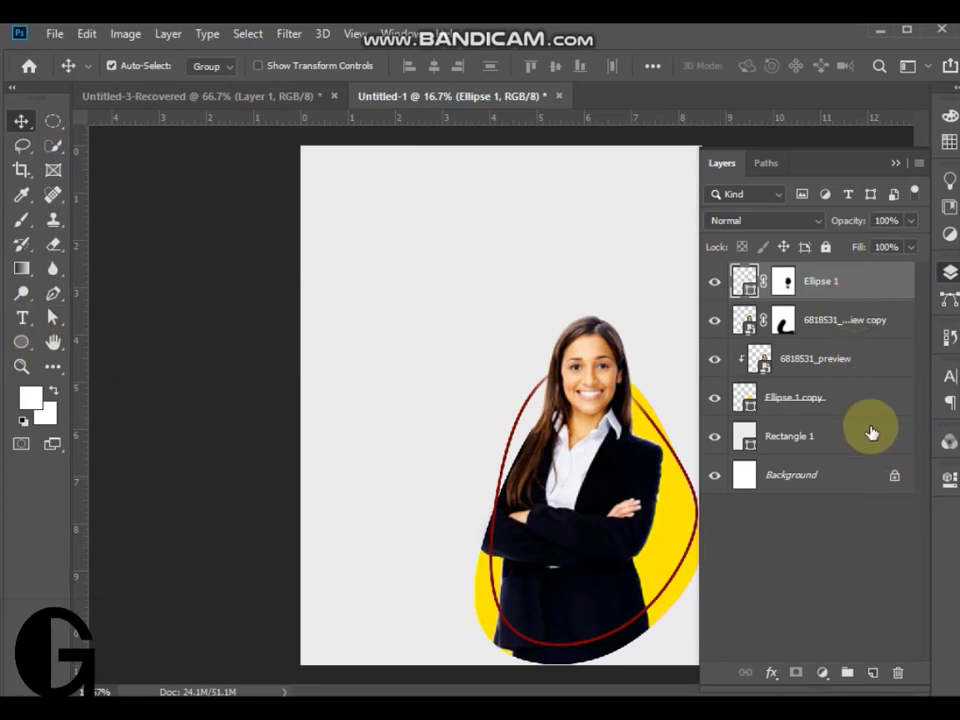
pyautogui.click(860, 474)
pyautogui.click(895, 478)
pyautogui.click(875, 673)
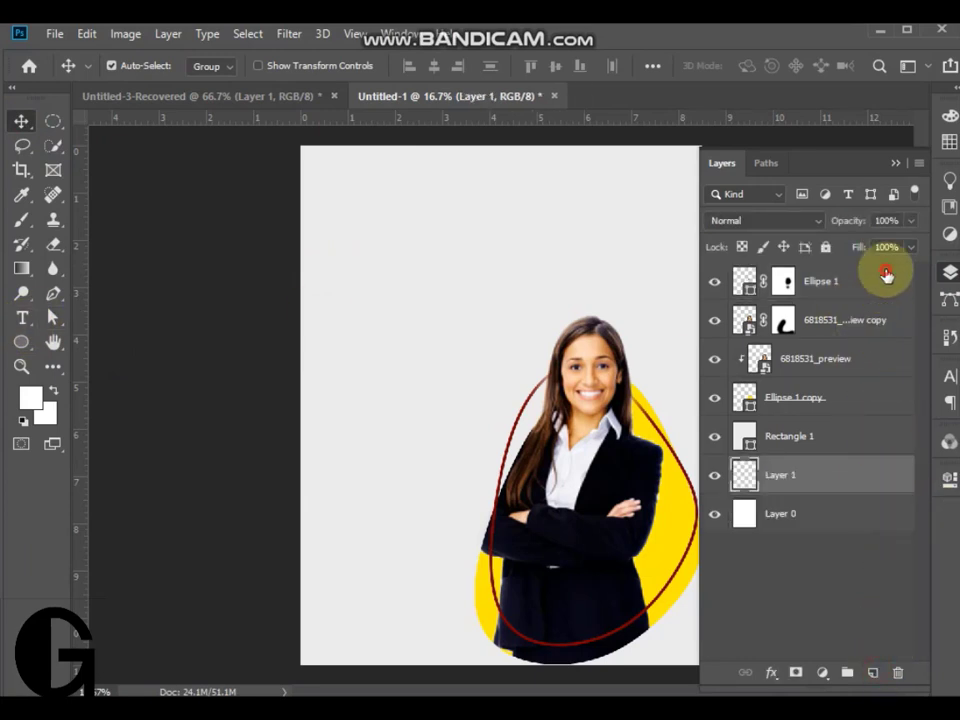
# Draw a 234 × 252 px ellipse on the page's empty upper area above all layers, with dark red fill and no stroke
pyautogui.click(880, 275)
pyautogui.click(21, 341)
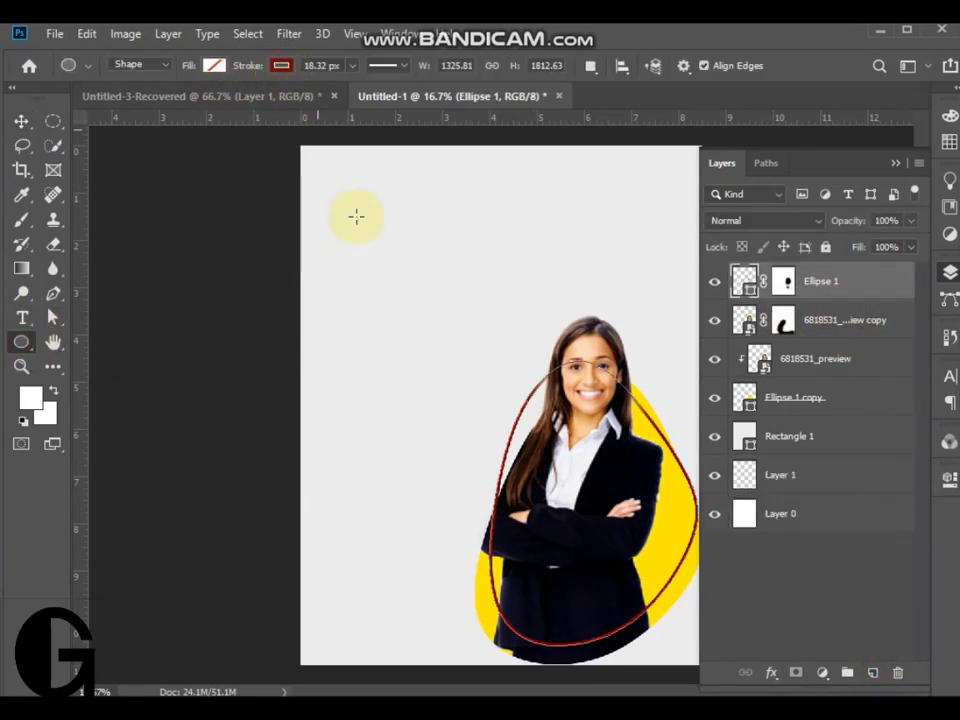
pyautogui.moveTo(357, 203); pyautogui.dragTo(394, 242)
pyautogui.click(214, 65)
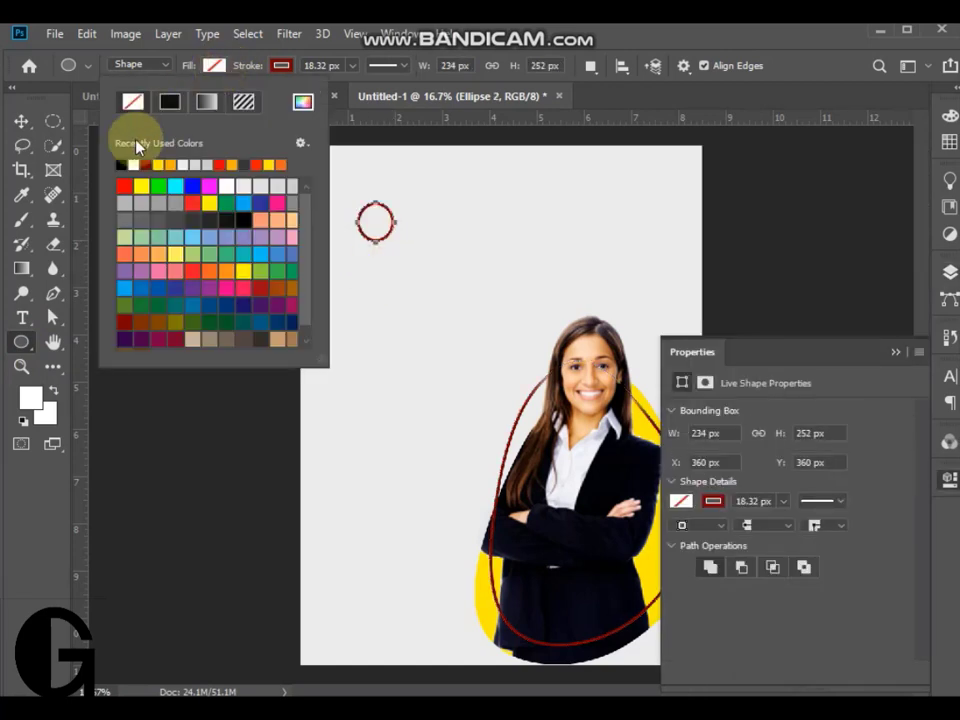
pyautogui.click(281, 65)
pyautogui.click(196, 104)
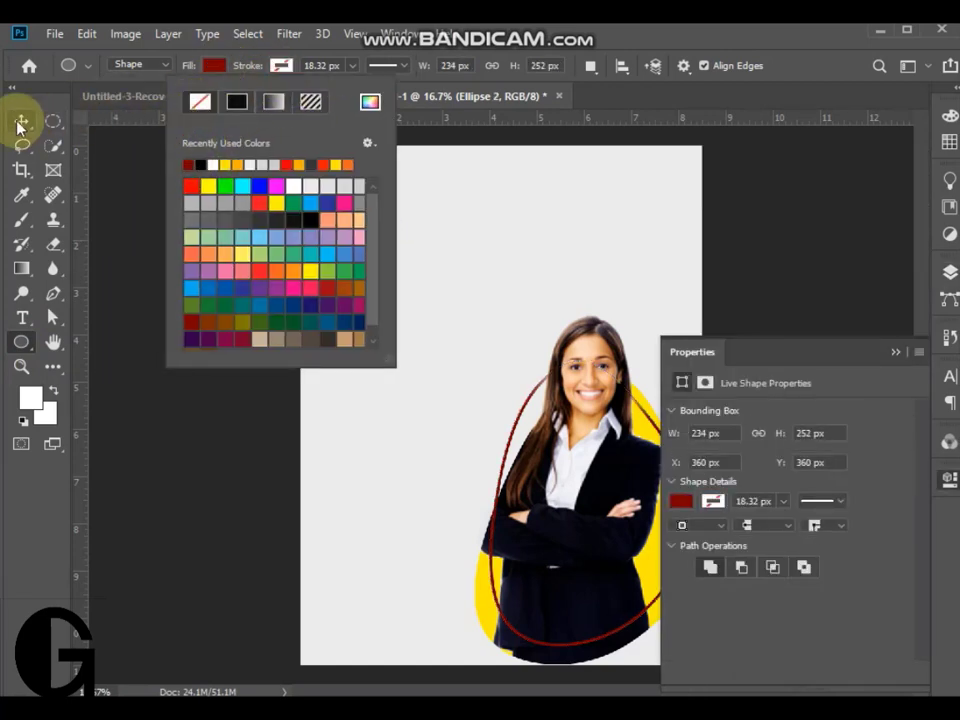
# Place the dark red ellipse on the outline beside the woman's hair and resize it to 192 × 192 px
pyautogui.click(20, 123)
pyautogui.click(893, 353)
pyautogui.moveTo(375, 221); pyautogui.dragTo(517, 402)
pyautogui.hotkey('ctrl', 't')
pyautogui.click(22, 122)
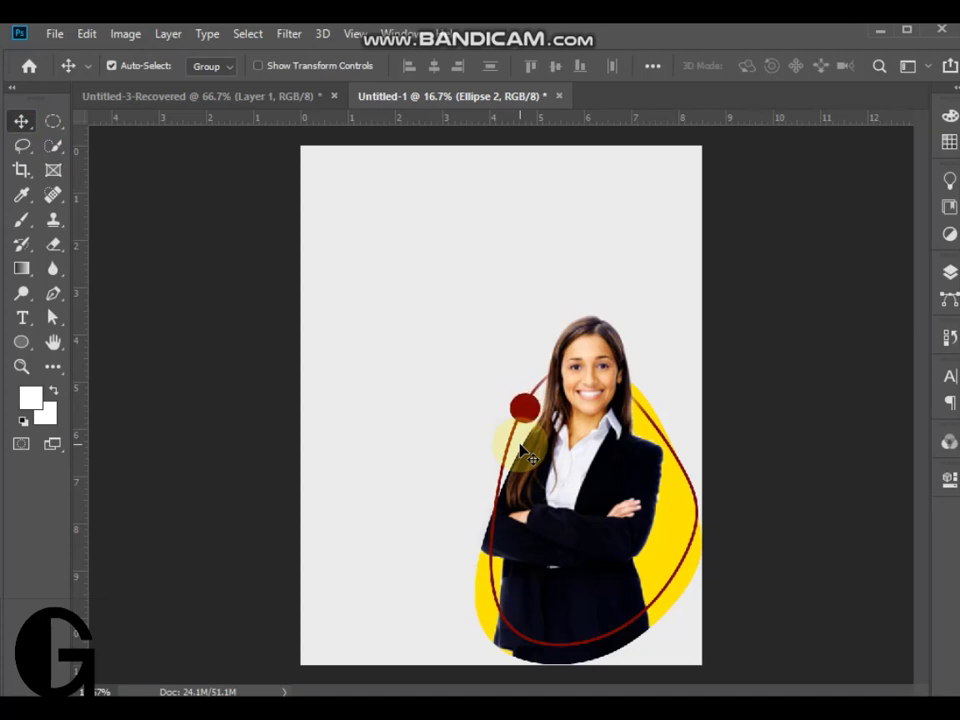
# Draw a dark red rectangle about 780 × 228 px without stroke in the upper part of the page
pyautogui.click(22, 318)
pyautogui.click(21, 342)
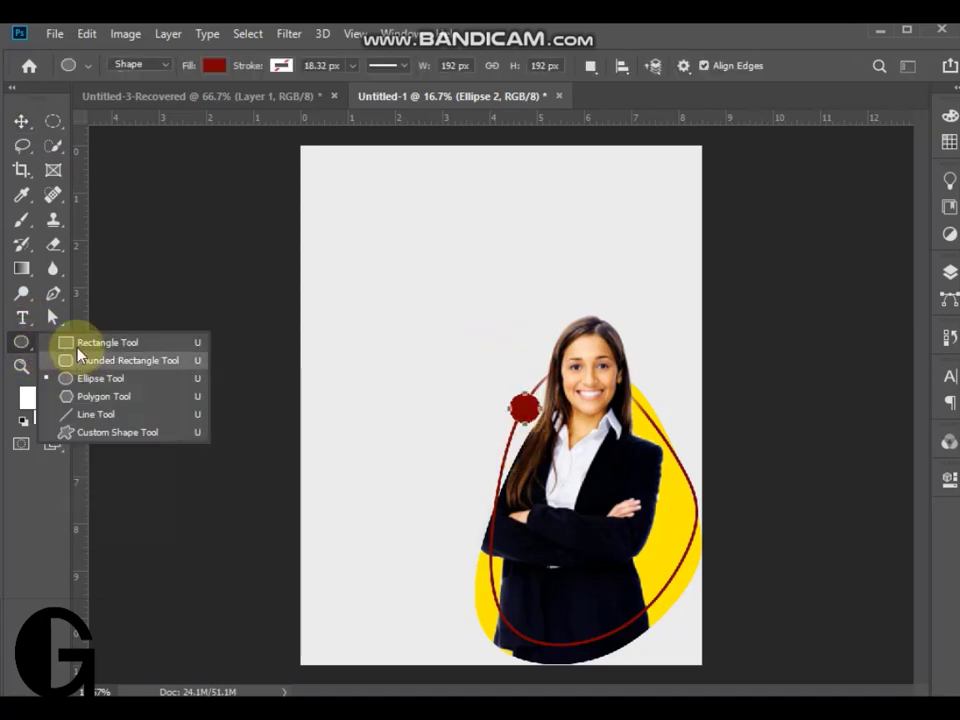
pyautogui.click(107, 340)
pyautogui.moveTo(343, 225); pyautogui.dragTo(467, 259)
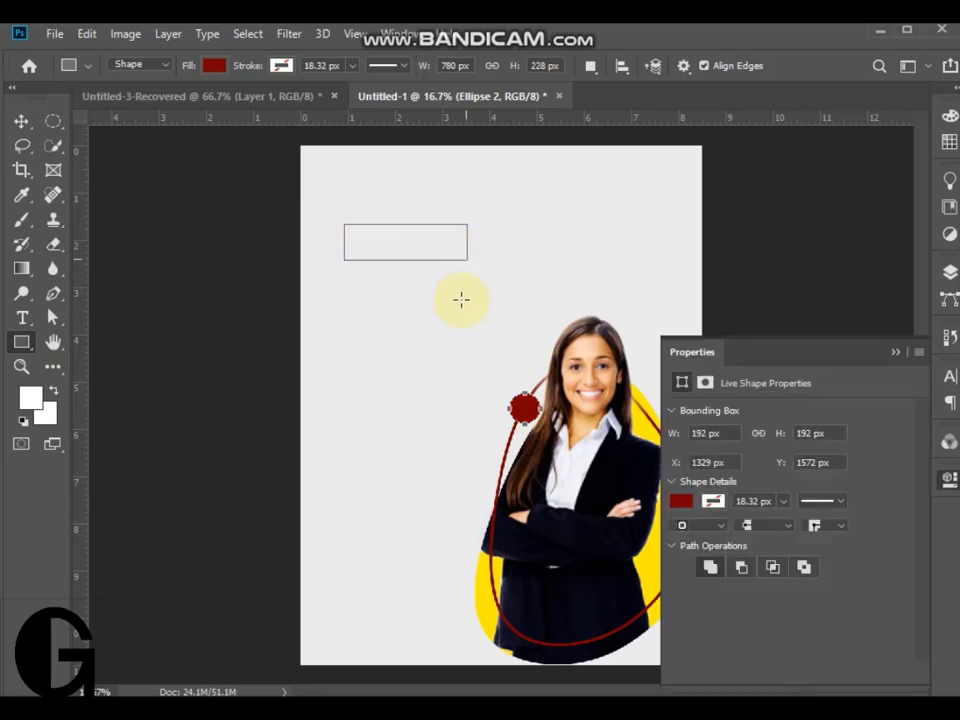
pyautogui.click(29, 125)
# Add the text "Women" below the rectangle in Roboto Medium 60 pt, coloured with yellow sampled from the shape behind the woman
pyautogui.click(22, 318)
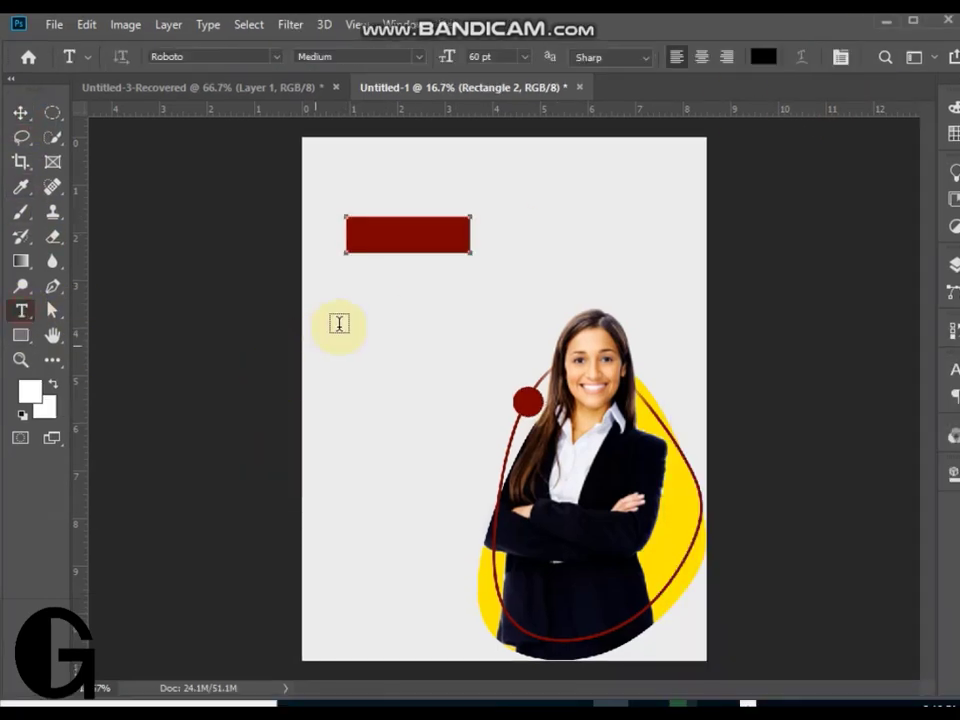
pyautogui.click(764, 57)
pyautogui.moveTo(670, 329); pyautogui.dragTo(632, 508)
pyautogui.click(661, 432)
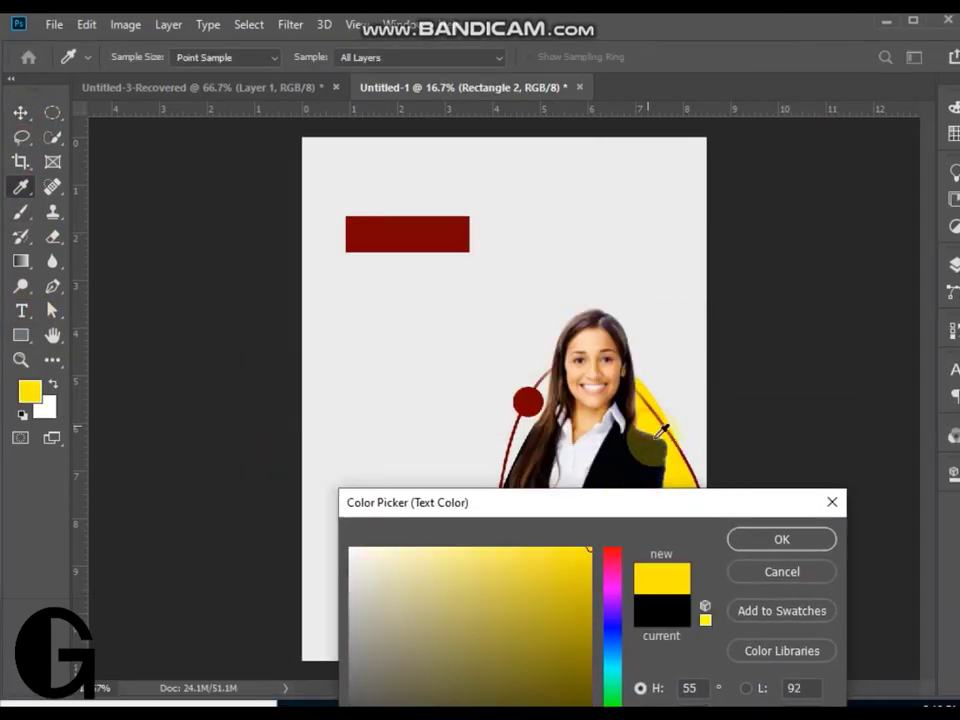
pyautogui.click(785, 537)
pyautogui.click(355, 293)
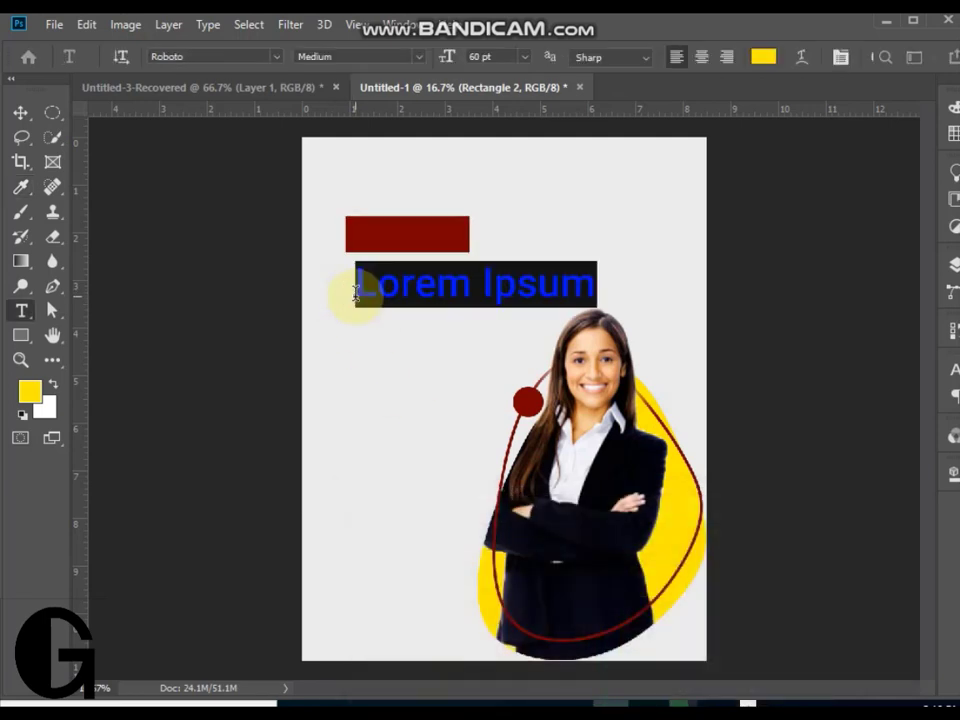
pyautogui.write('Women')
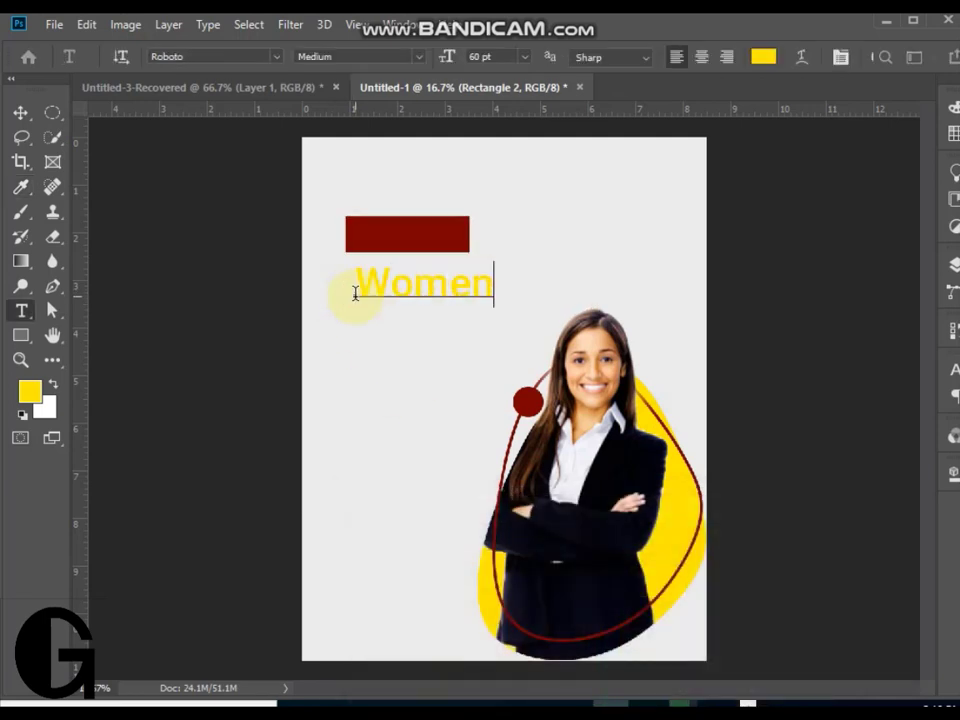
# Scale the "Women" text to 81.86% and centre it on the dark red rectangle
pyautogui.click(21, 112)
pyautogui.hotkey('ctrl', 't')
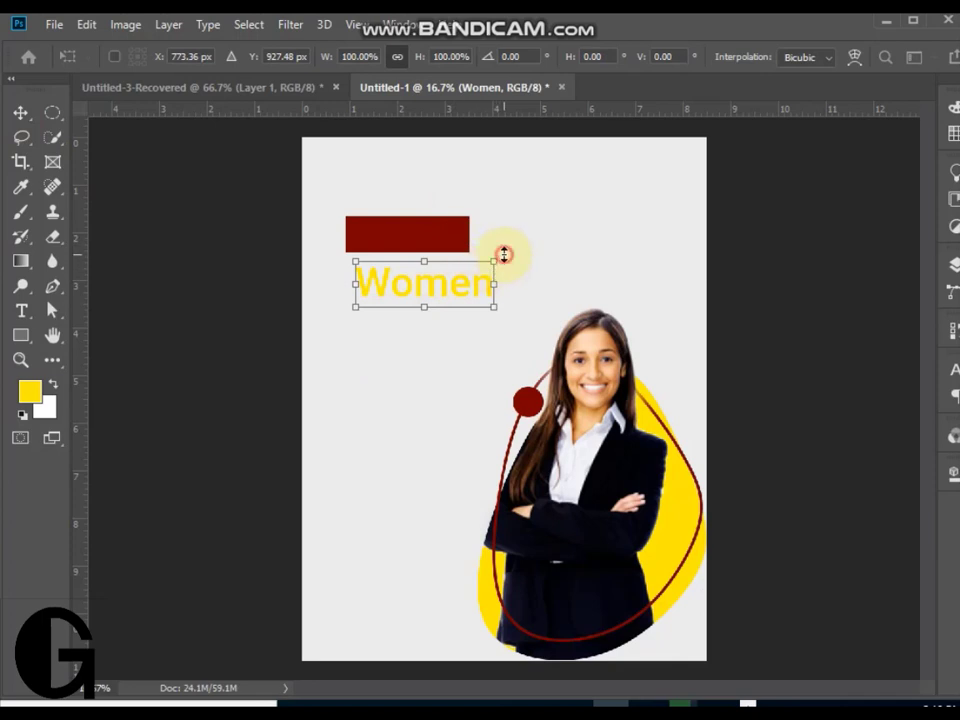
pyautogui.moveTo(504, 255); pyautogui.dragTo(443, 249)
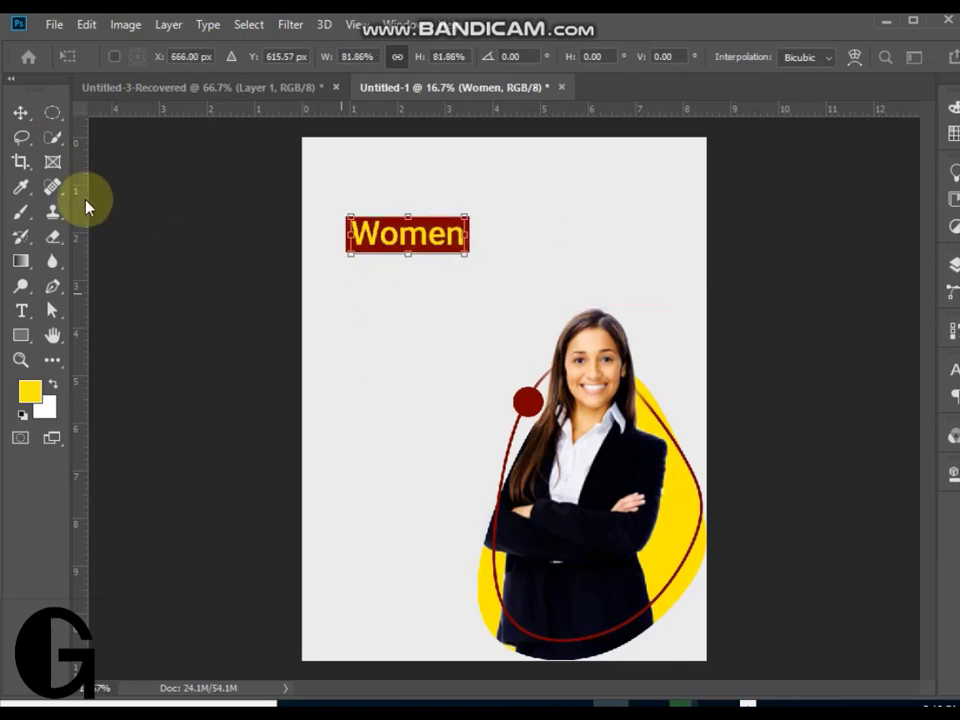
pyautogui.click(21, 113)
# Add the 60 pt text "Business" beside the "Women" label and a separate text "Talk show" on the line below
pyautogui.click(21, 311)
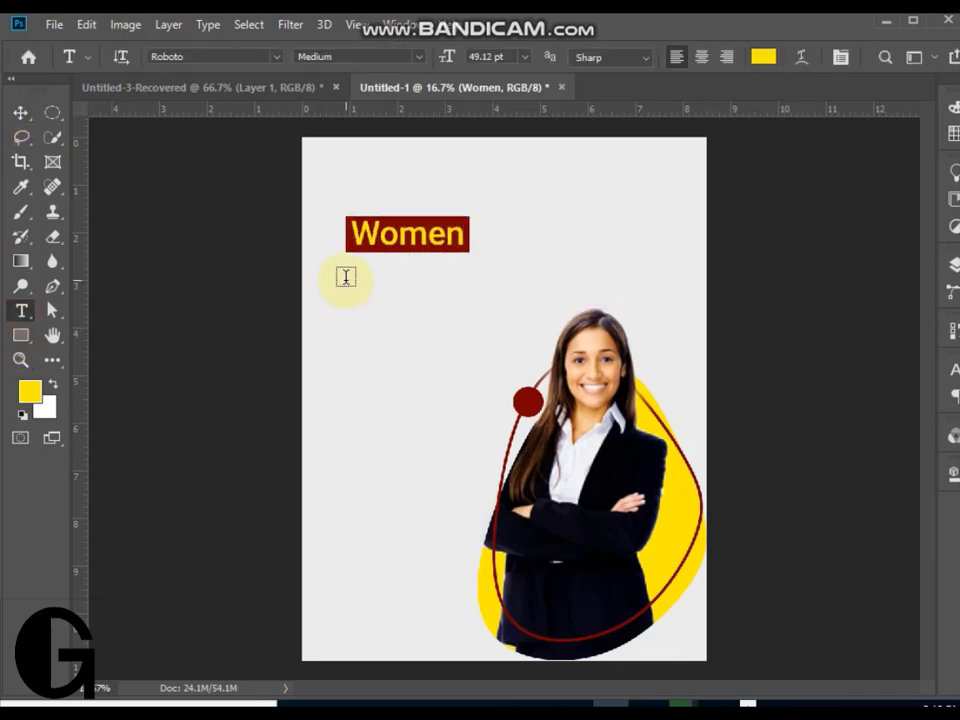
pyautogui.click(479, 240)
pyautogui.write('Business')
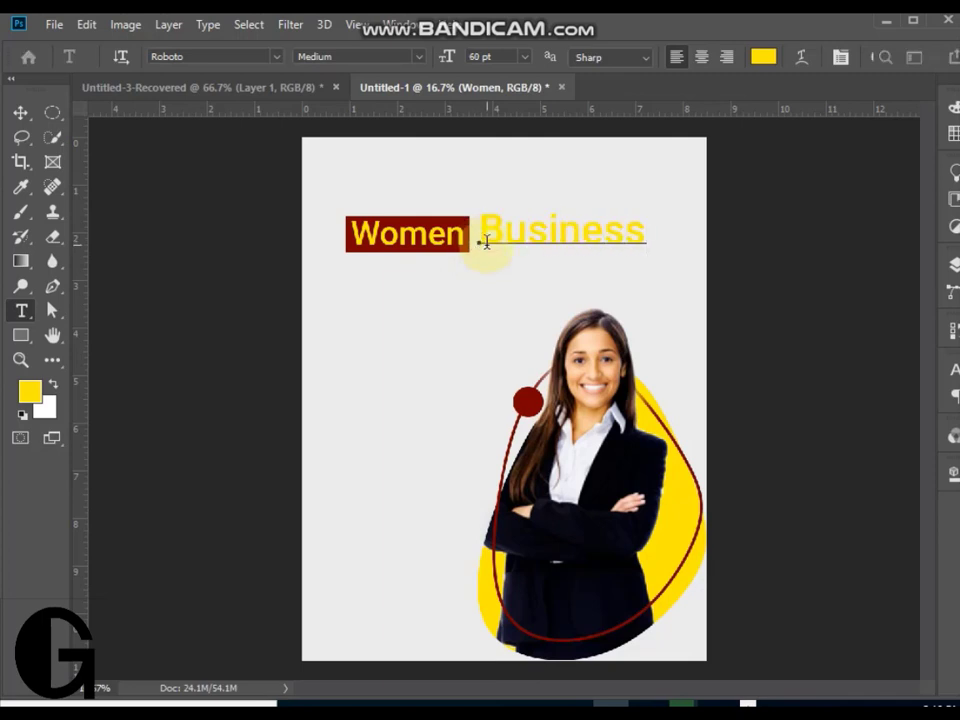
pyautogui.click(21, 113)
pyautogui.click(21, 311)
pyautogui.click(357, 293)
pyautogui.write('Talk show')
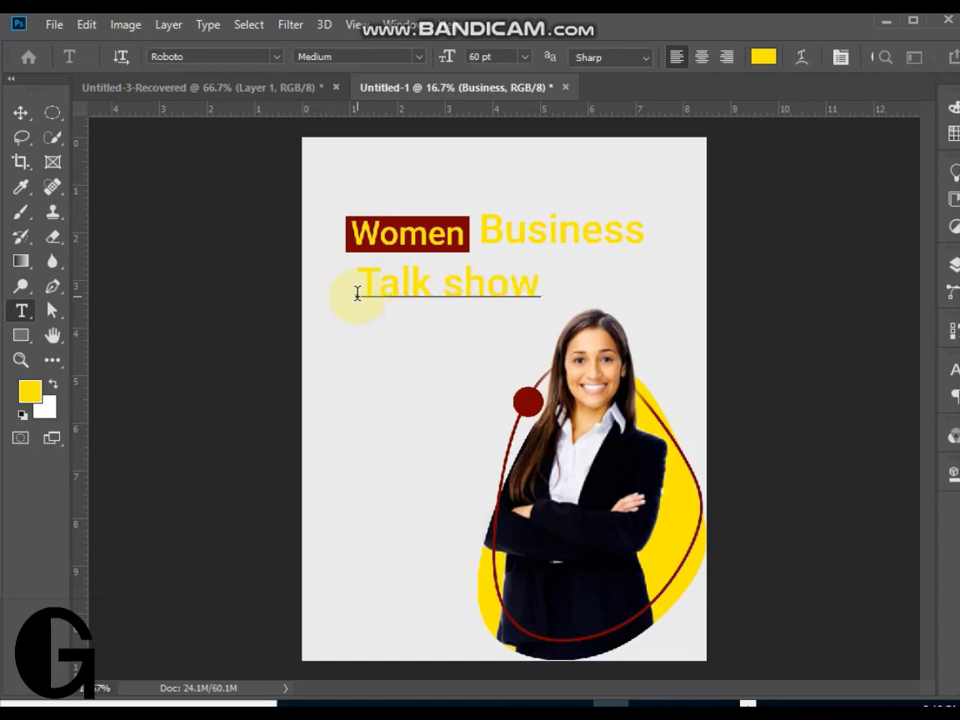
pyautogui.click(18, 116)
# Change the colour of the "Business" text to black
pyautogui.doubleClick(561, 234)
pyautogui.click(763, 56)
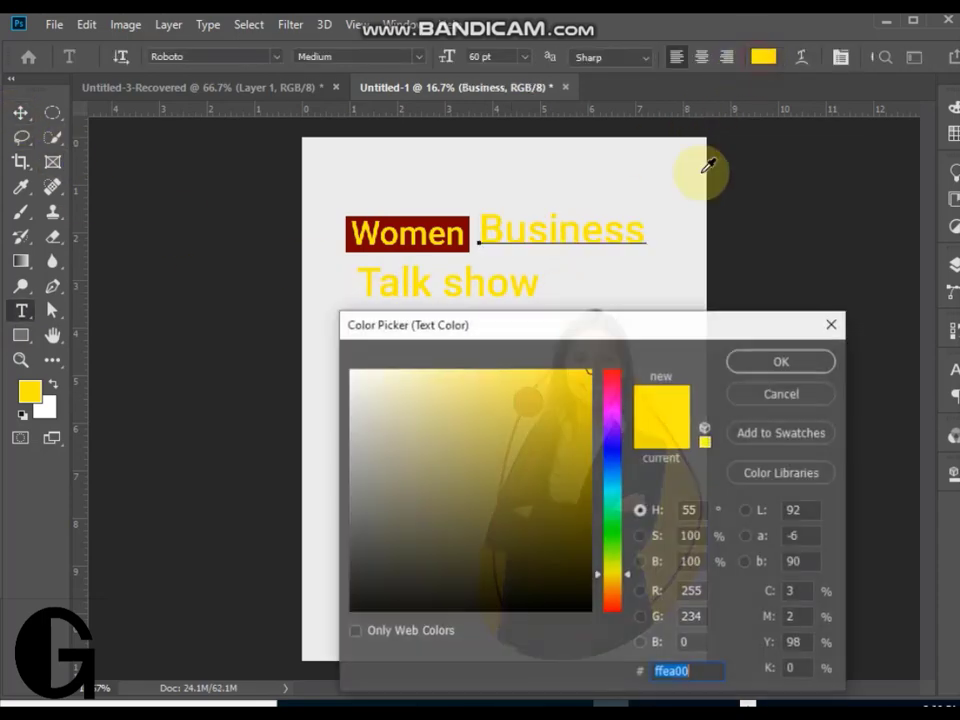
pyautogui.click(350, 610)
pyautogui.press('Return')
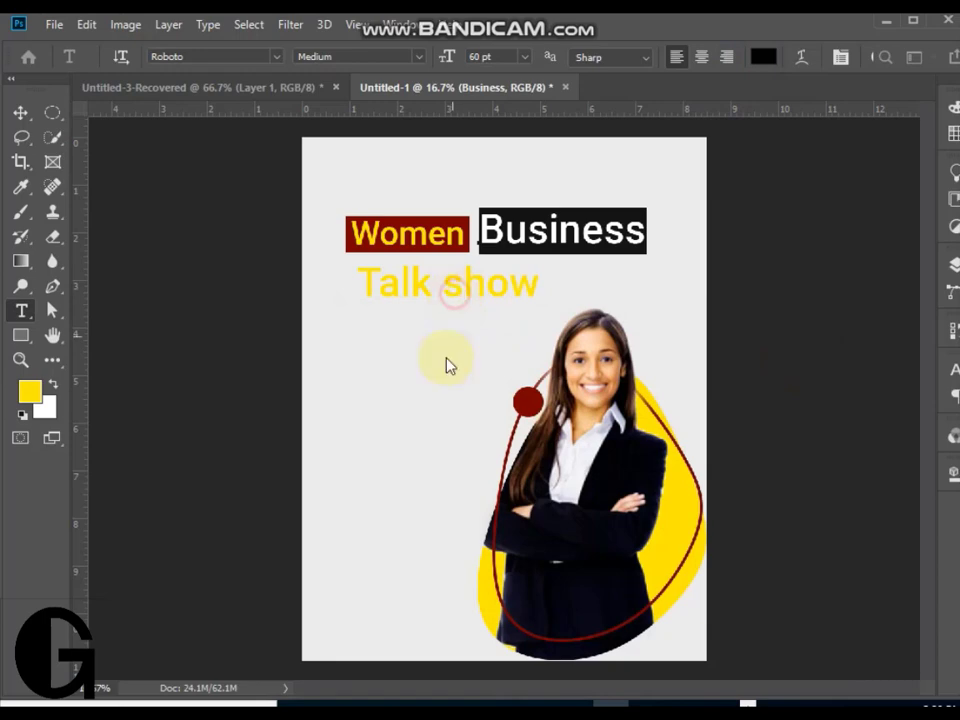
pyautogui.click(21, 113)
# Recolour the "Talk show" text from the second title line to black
pyautogui.doubleClick(429, 289)
pyautogui.click(763, 56)
pyautogui.click(395, 574)
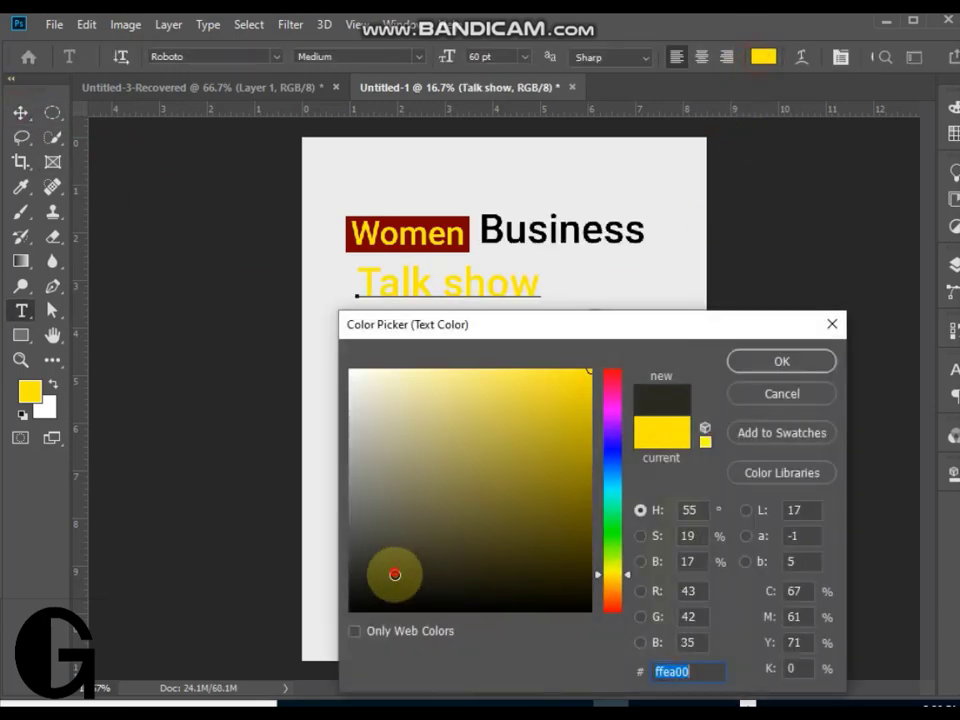
pyautogui.click(352, 608)
pyautogui.click(780, 362)
pyautogui.click(21, 113)
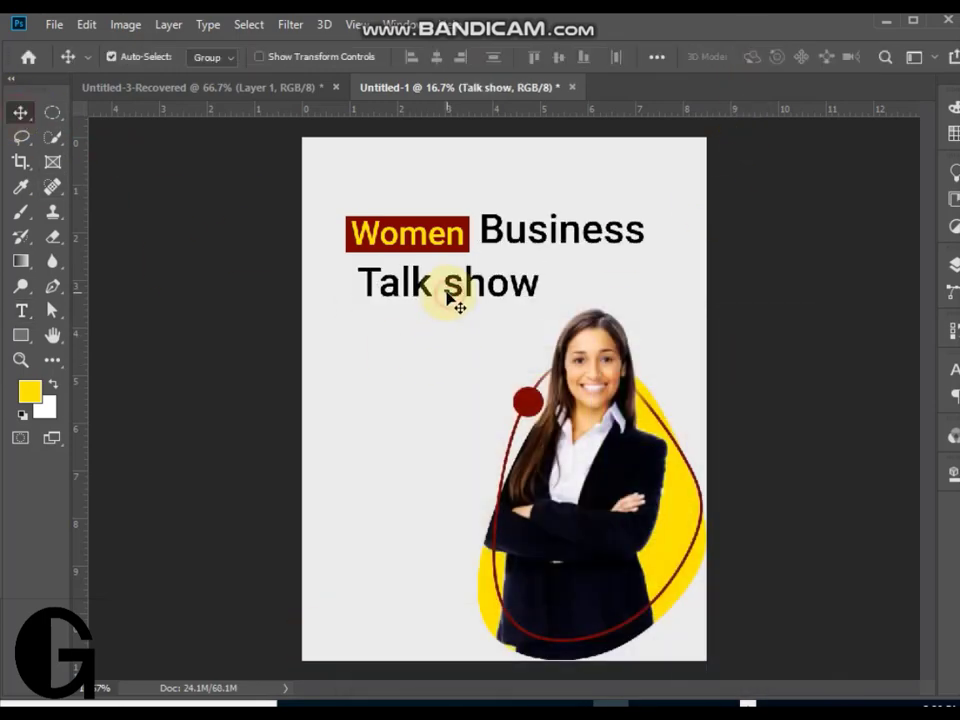
# Align "Talk show" with the rectangle's left edge and move "Business" up against its right edge, level with "Women"
pyautogui.moveTo(452, 300); pyautogui.dragTo(442, 298)
pyautogui.moveTo(527, 240); pyautogui.dragTo(514, 242)
pyautogui.press('ctrl')
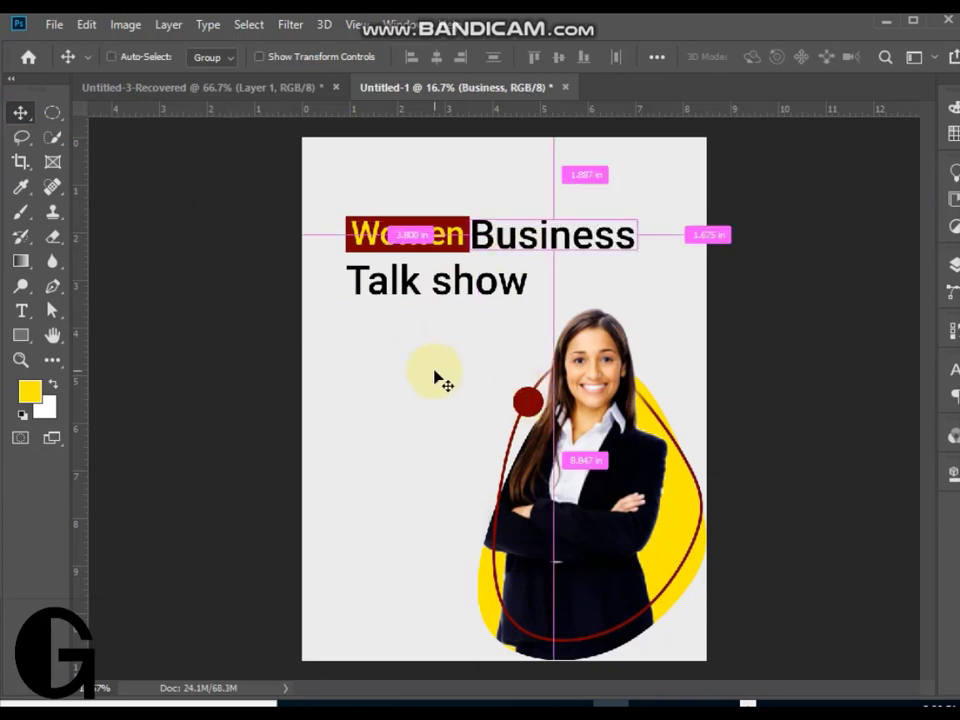
# Enlarge "Talk show" to about 158% so it spans the full width of the "Women Business" line above
pyautogui.hotkey('ctrl', 't')
pyautogui.moveTo(527, 283); pyautogui.dragTo(632, 290)
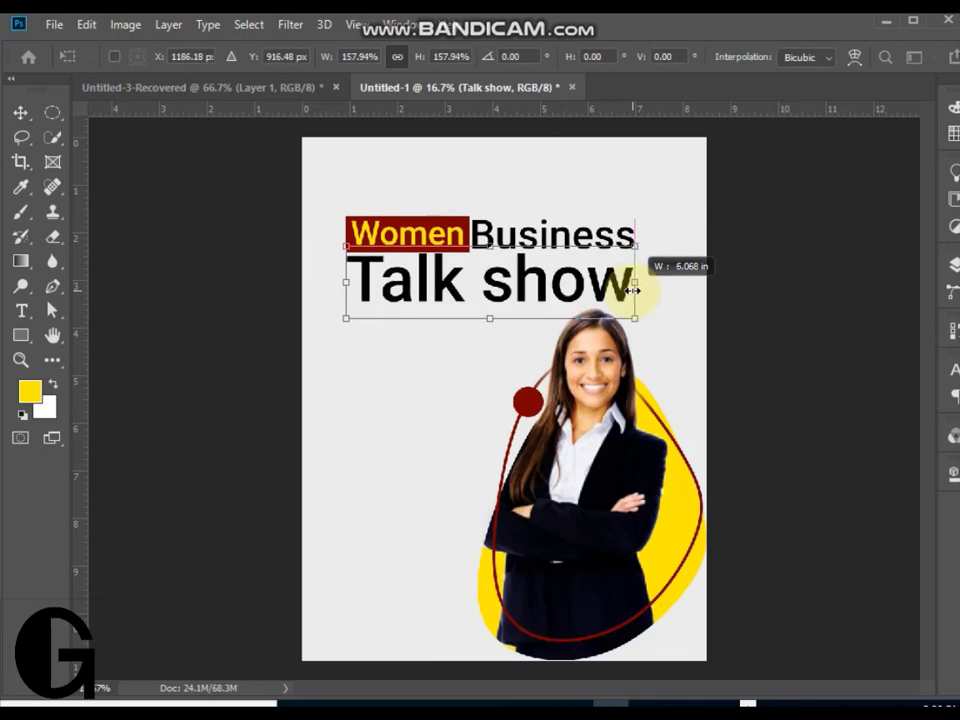
pyautogui.click(25, 117)
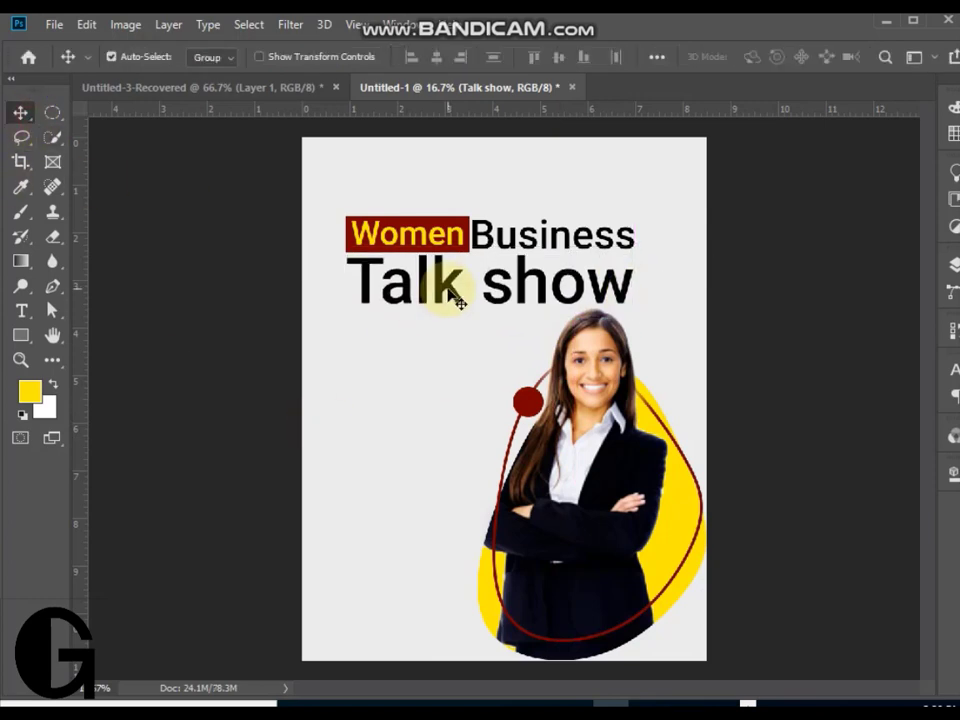
# Change the font style of the "Business" text to Roboto Black
pyautogui.doubleClick(594, 242)
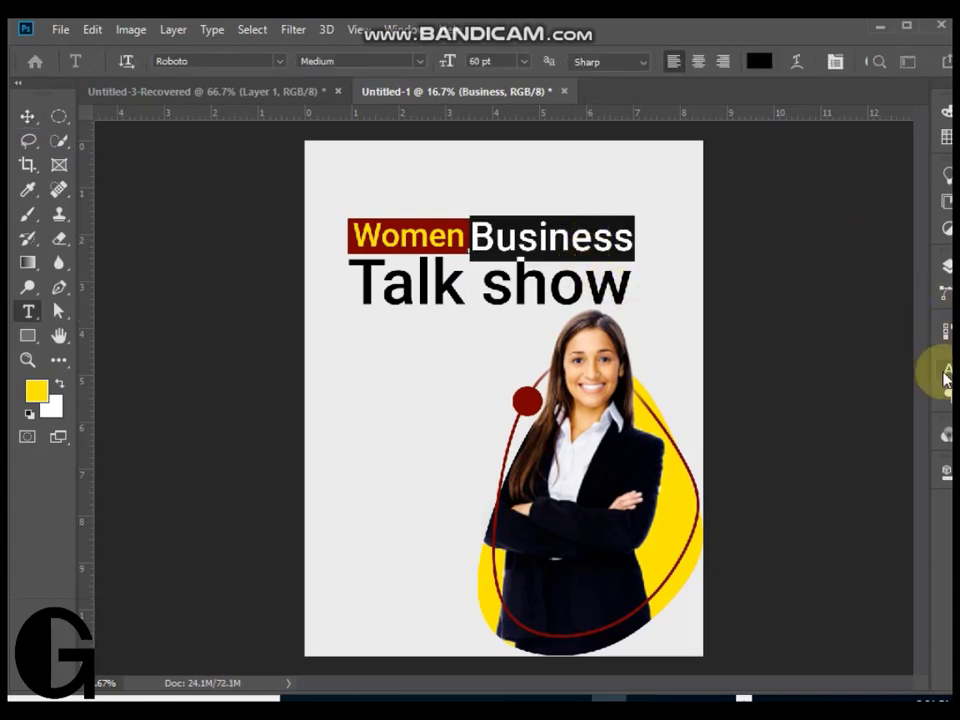
pyautogui.click(946, 378)
pyautogui.click(912, 396)
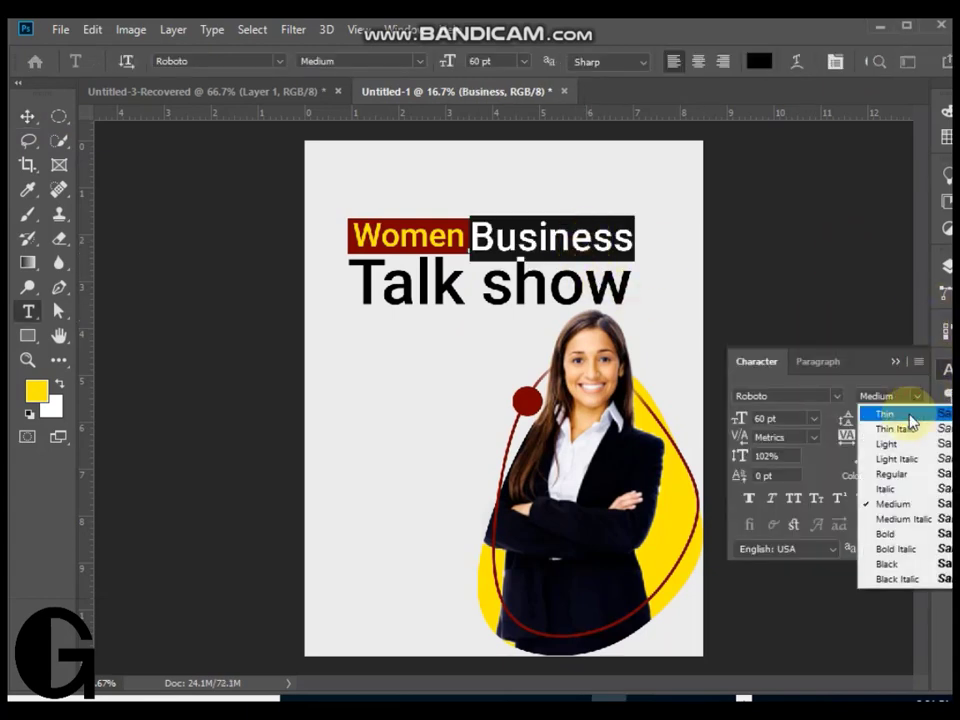
pyautogui.click(866, 564)
pyautogui.click(30, 118)
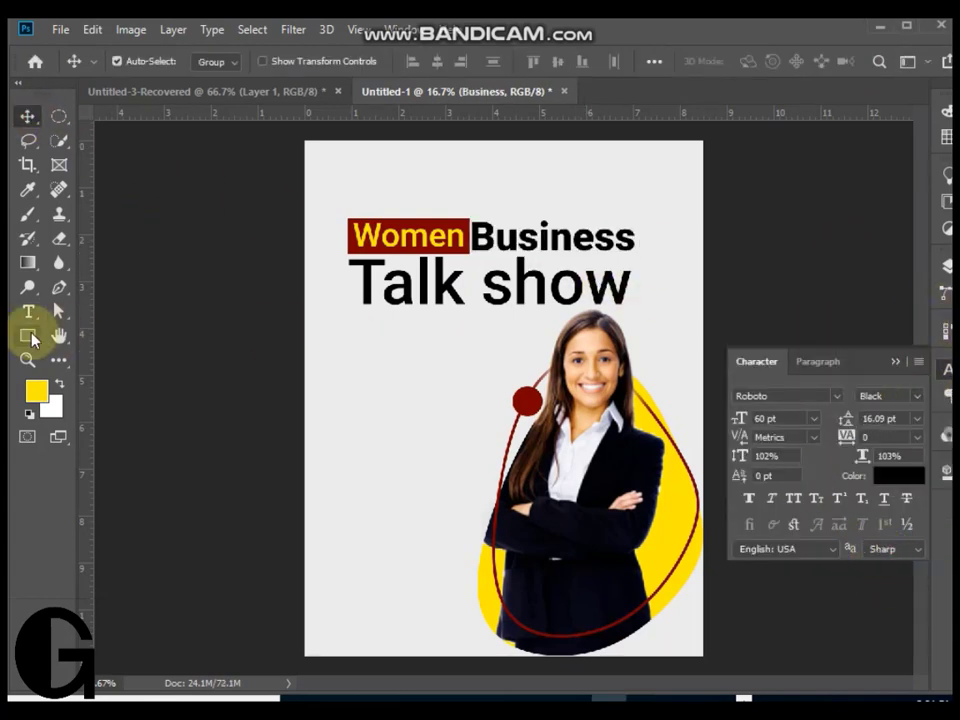
# Draw an ellipse about 948 × 1092 px in the empty area beside the woman, below "Talk show"
pyautogui.click(28, 335)
pyautogui.click(107, 371)
pyautogui.moveTo(321, 355); pyautogui.dragTo(466, 524)
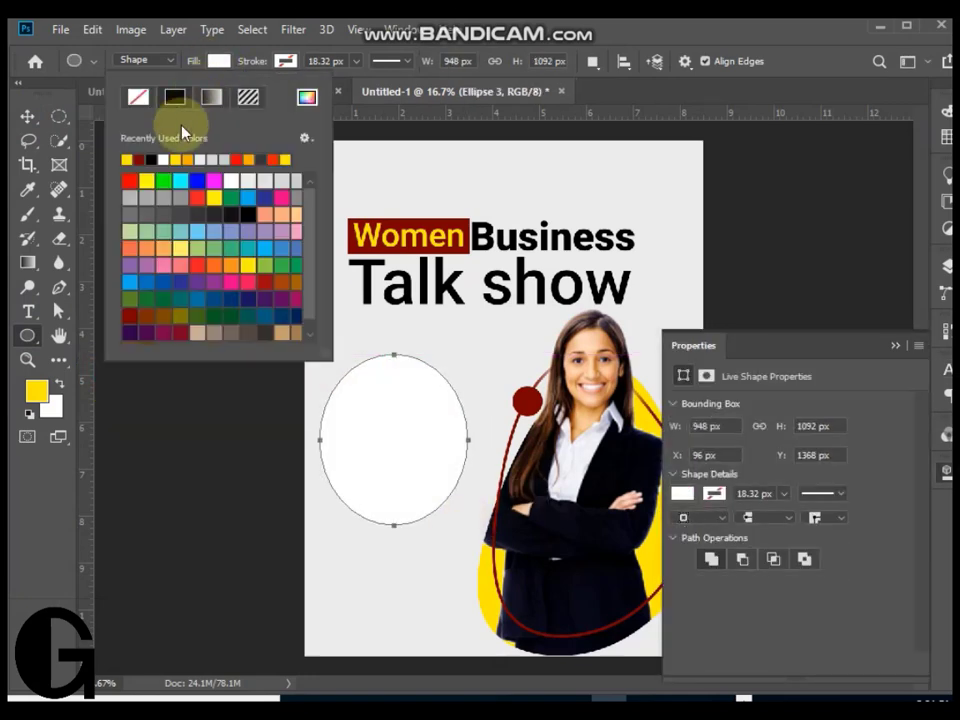
# Turn the ellipse into a ring with no fill and a light grey stroke about 144 px wide
pyautogui.click(129, 195)
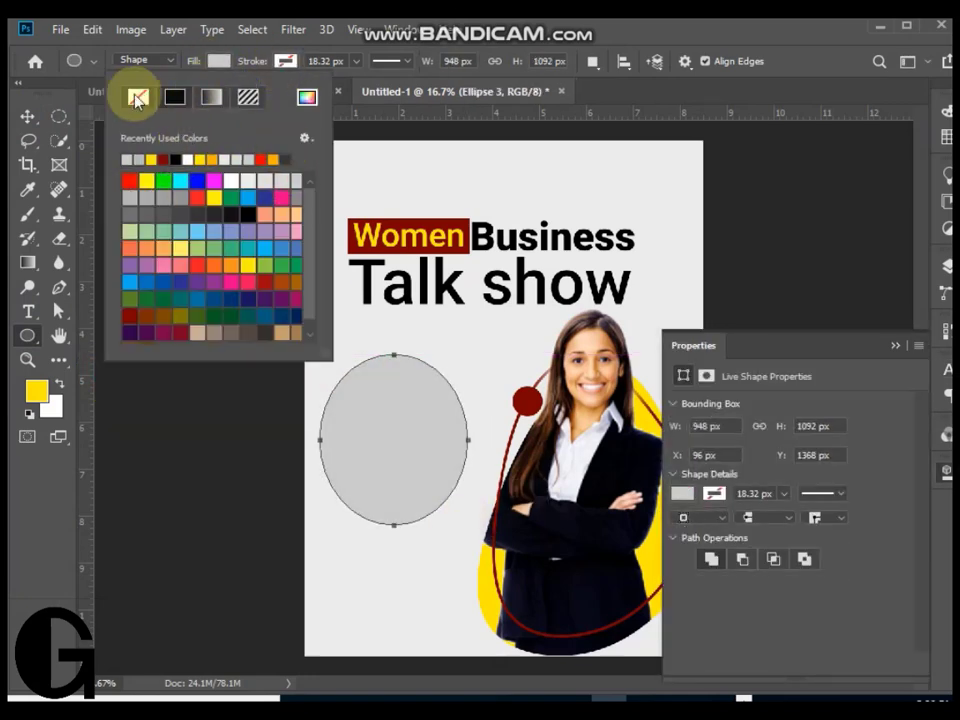
pyautogui.click(137, 96)
pyautogui.click(285, 61)
pyautogui.click(193, 158)
pyautogui.click(355, 61)
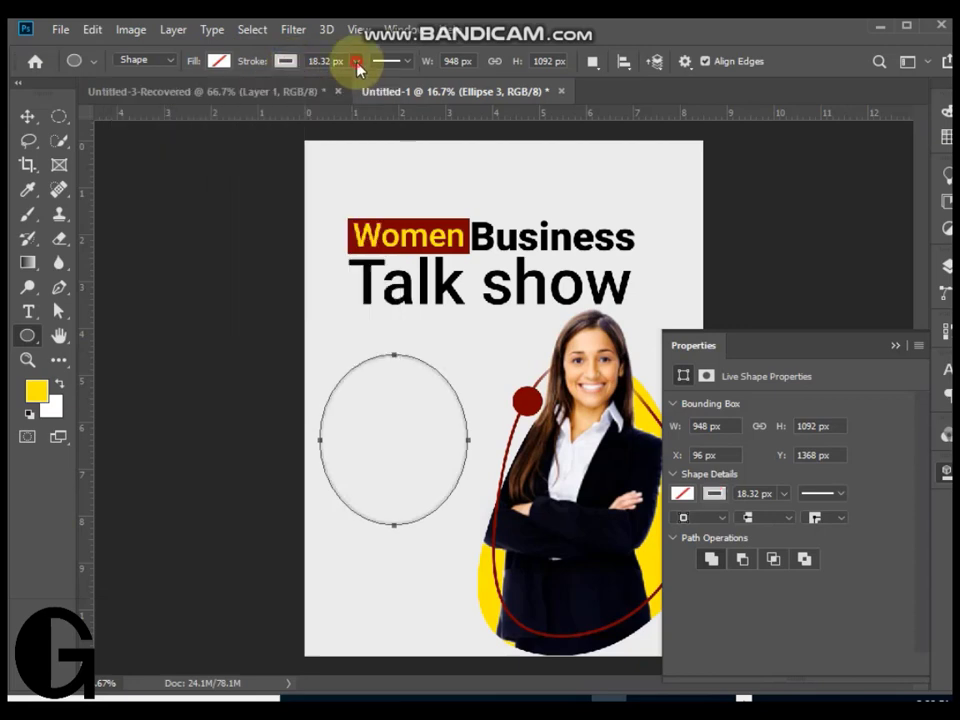
pyautogui.moveTo(356, 86); pyautogui.dragTo(400, 90)
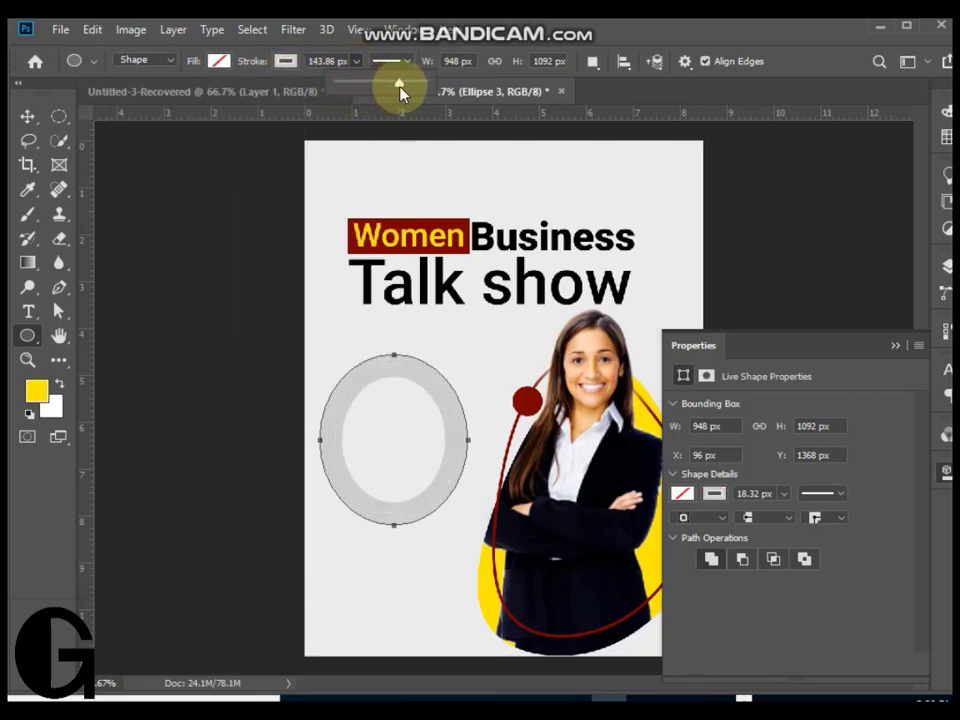
# Place the grey ring partly off the page's upper-left corner and move its layer below the yellow shape's layer, Ellipse 1 copy
pyautogui.click(28, 116)
pyautogui.moveTo(456, 461); pyautogui.dragTo(377, 168)
pyautogui.click(945, 266)
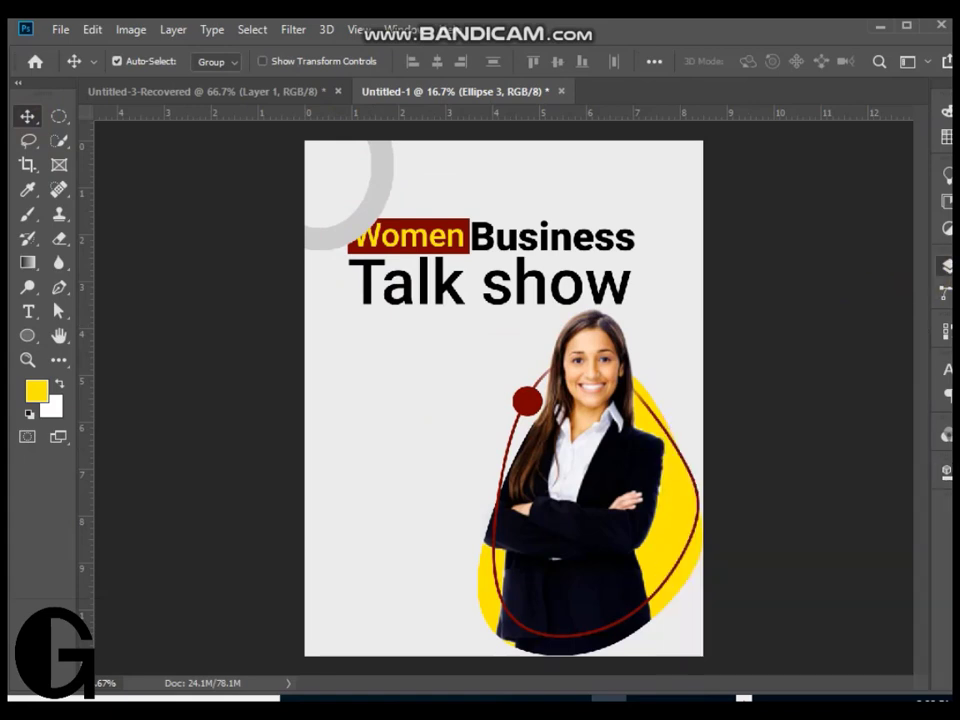
pyautogui.moveTo(848, 320); pyautogui.dragTo(838, 637)
pyautogui.moveTo(394, 203); pyautogui.dragTo(369, 182)
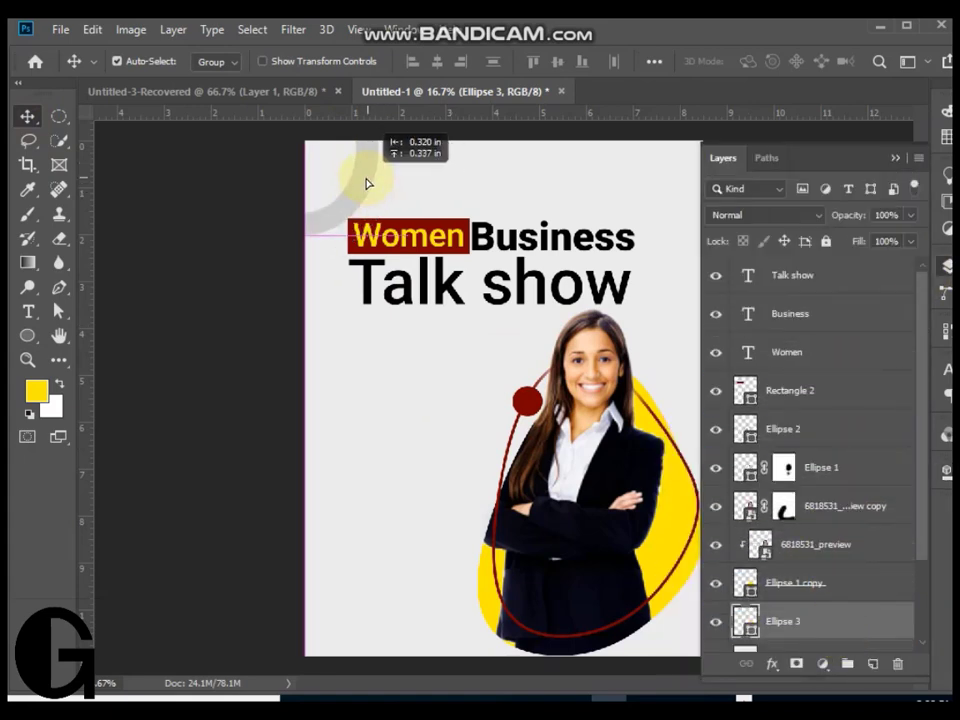
# Duplicate the grey ring, scale the copy down and position it inside the larger ring at the page corner
pyautogui.scroll(-3, 815, 527)
pyautogui.moveTo(814, 527); pyautogui.dragTo(873, 664)
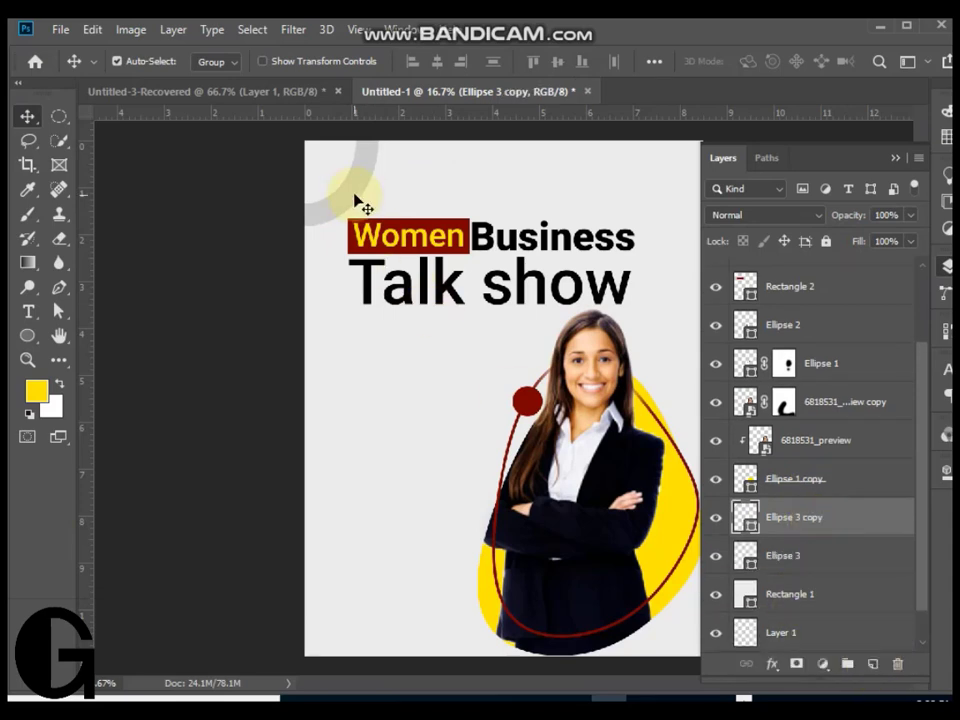
pyautogui.moveTo(354, 196); pyautogui.dragTo(369, 224)
pyautogui.moveTo(331, 167); pyautogui.dragTo(333, 180)
pyautogui.hotkey('ctrl', 't')
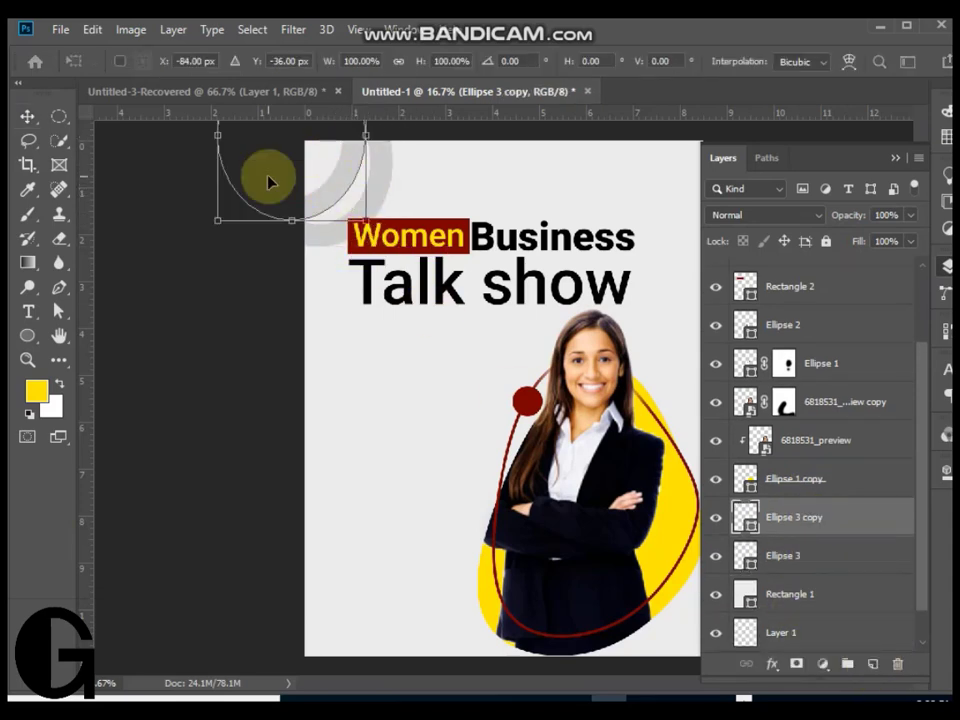
pyautogui.moveTo(216, 219); pyautogui.dragTo(267, 160)
pyautogui.moveTo(330, 158); pyautogui.dragTo(319, 204)
pyautogui.press('Return')
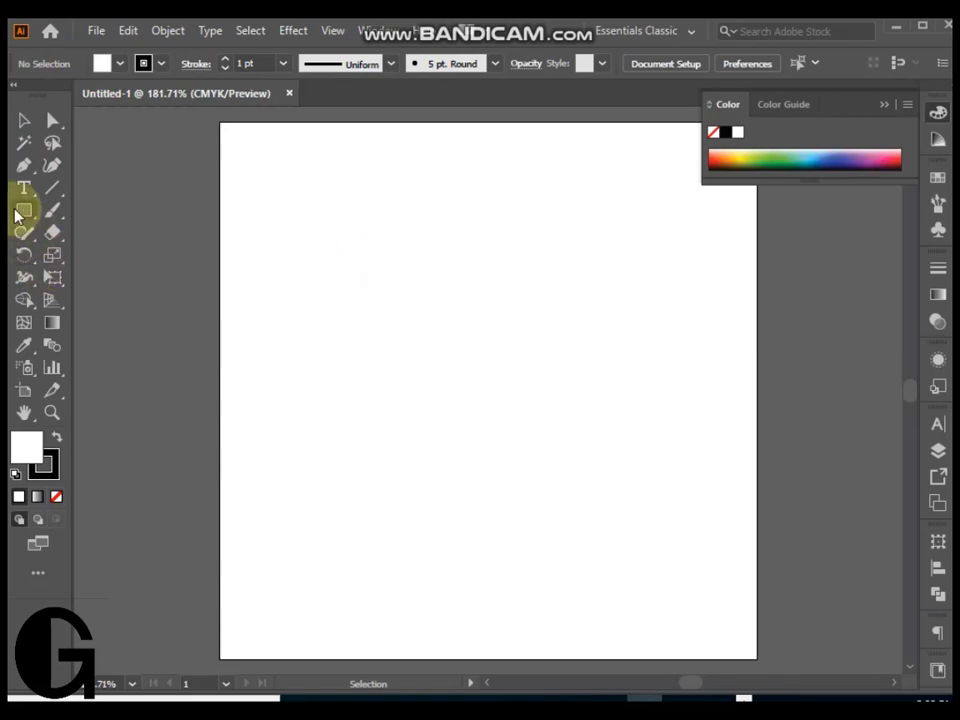
# Switch to Illustrator and draw a small circle with a black fill and no stroke on the artboard
pyautogui.moveTo(24, 210); pyautogui.dragTo(87, 266)
pyautogui.moveTo(305, 248); pyautogui.dragTo(325, 268)
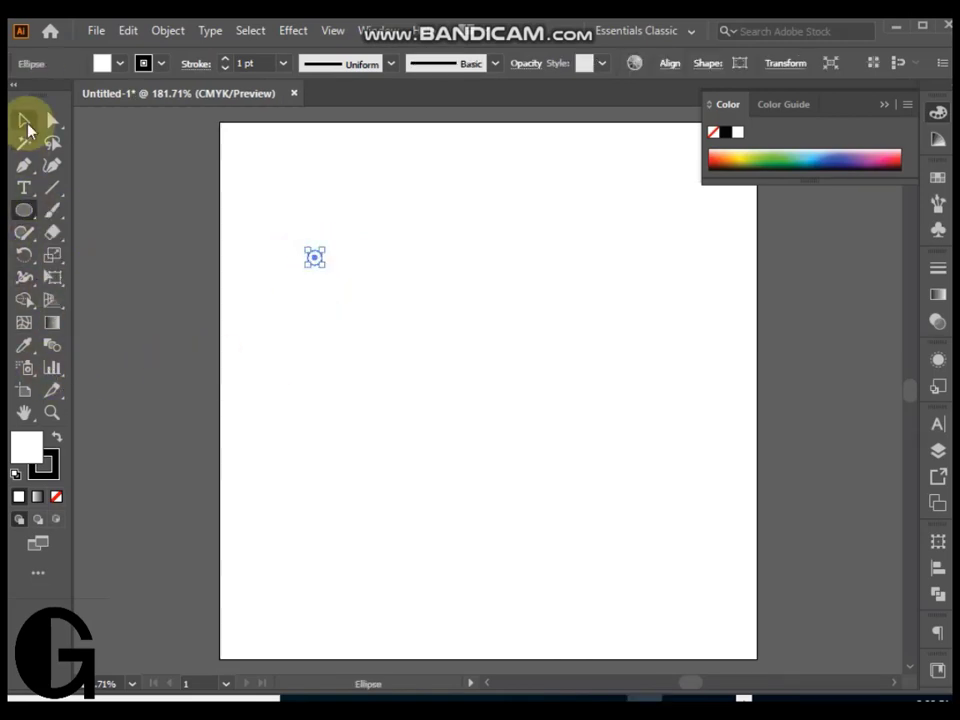
pyautogui.click(57, 437)
pyautogui.click(52, 472)
pyautogui.click(56, 497)
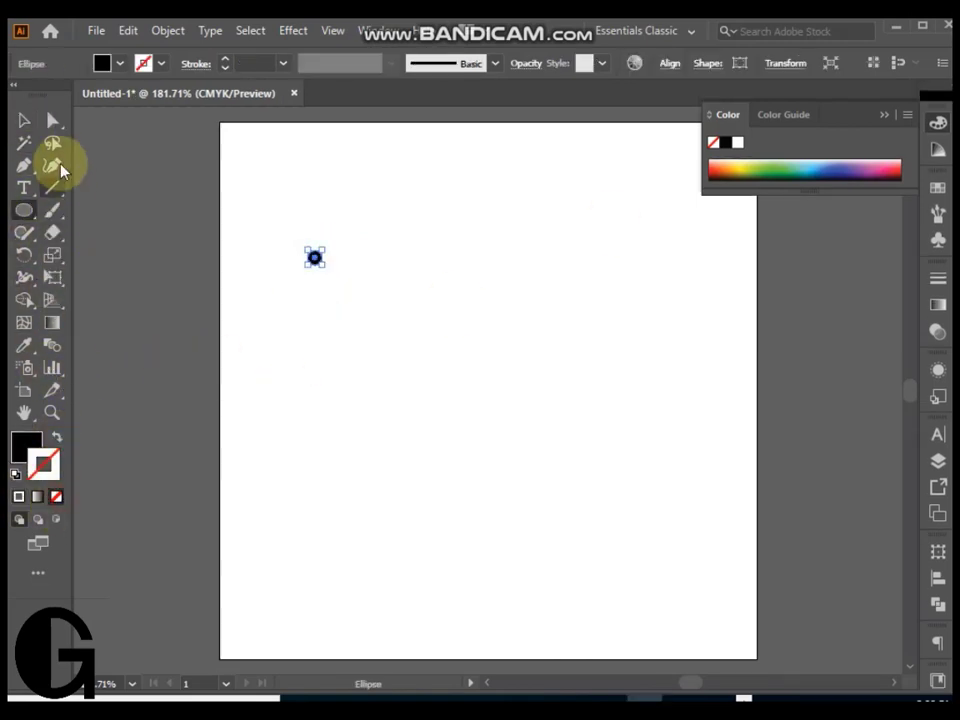
pyautogui.click(24, 120)
# Duplicate the circle into a row of four and repeat the row downwards to build a four-by-four dot grid
pyautogui.moveTo(315, 258); pyautogui.dragTo(372, 286)
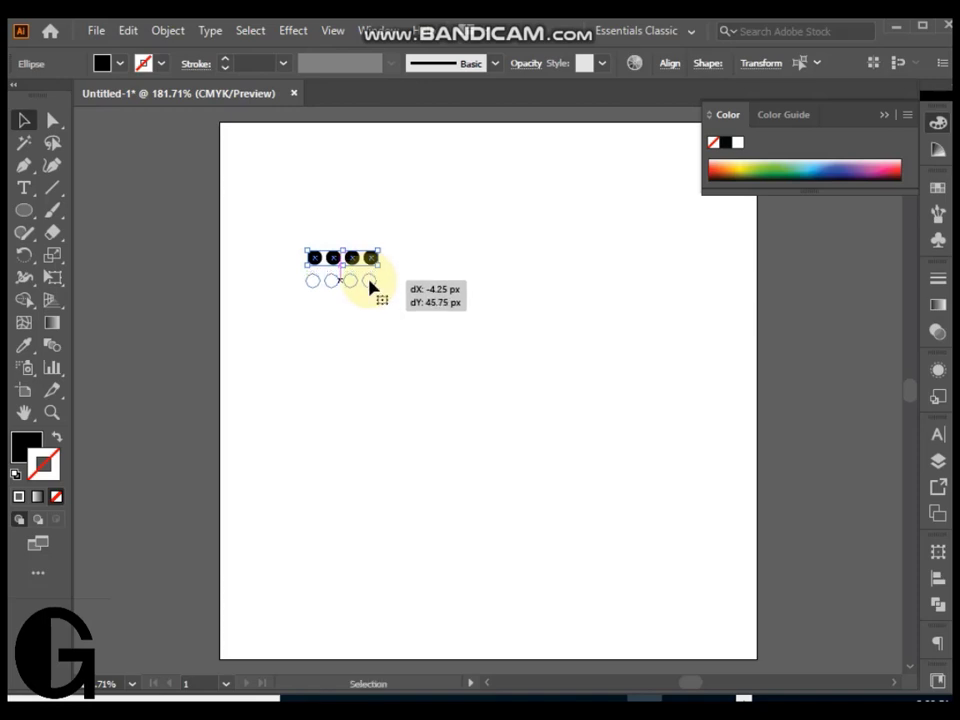
pyautogui.click(435, 364)
pyautogui.moveTo(370, 288); pyautogui.dragTo(296, 285)
pyautogui.press('Delete')
pyautogui.moveTo(298, 214); pyautogui.dragTo(365, 281)
pyautogui.hotkey('ctrl', 'd')
pyautogui.hotkey('ctrl', 'd')
pyautogui.hotkey('ctrl', 'a')
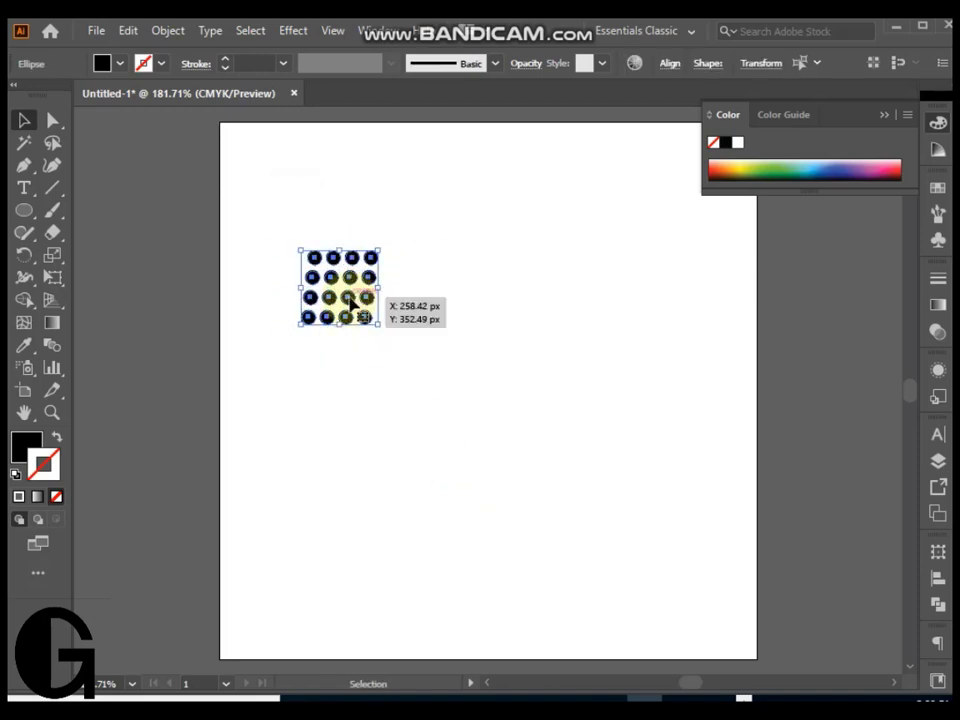
# Copy the dot grid and paste it into the Photoshop flyer as a smart object
pyautogui.hotkey('ctrl', 'c')
pyautogui.click(609, 697)
pyautogui.hotkey('ctrl', 'v')
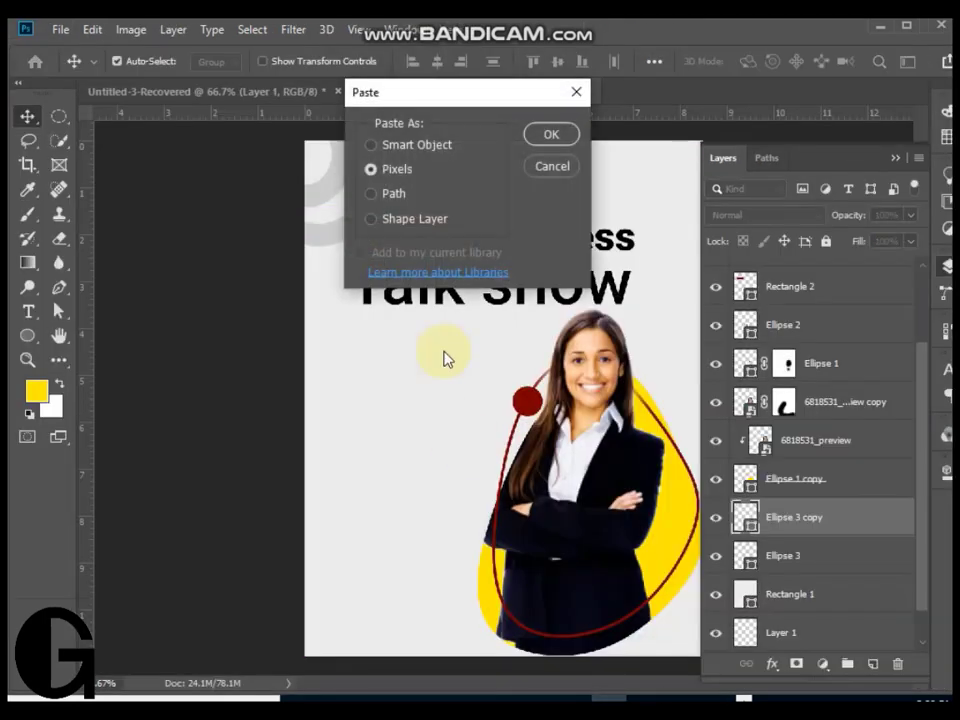
pyautogui.click(370, 144)
pyautogui.click(548, 135)
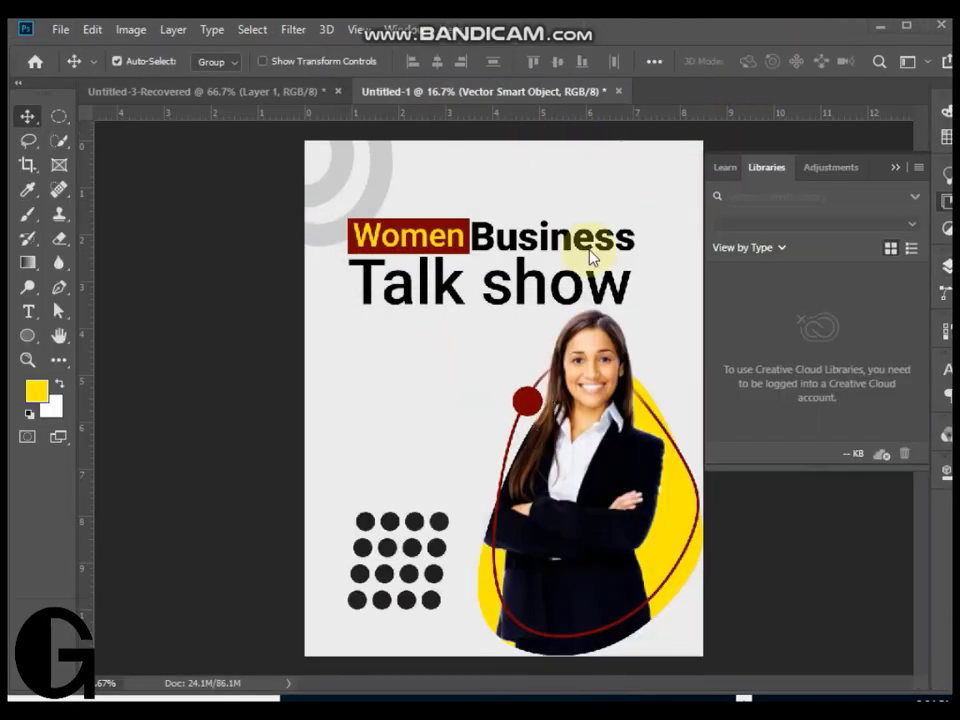
# Scale the dot grid down to about 38.5% and place it in the flyer's lower-left corner
pyautogui.hotkey('ctrl', 't')
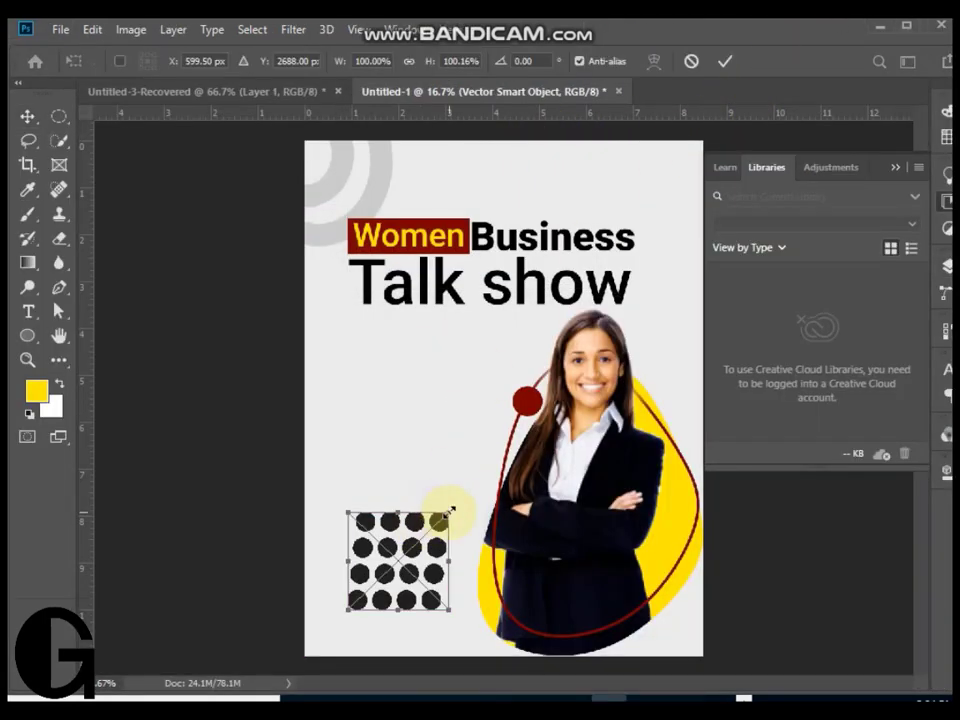
pyautogui.moveTo(450, 511); pyautogui.dragTo(332, 618)
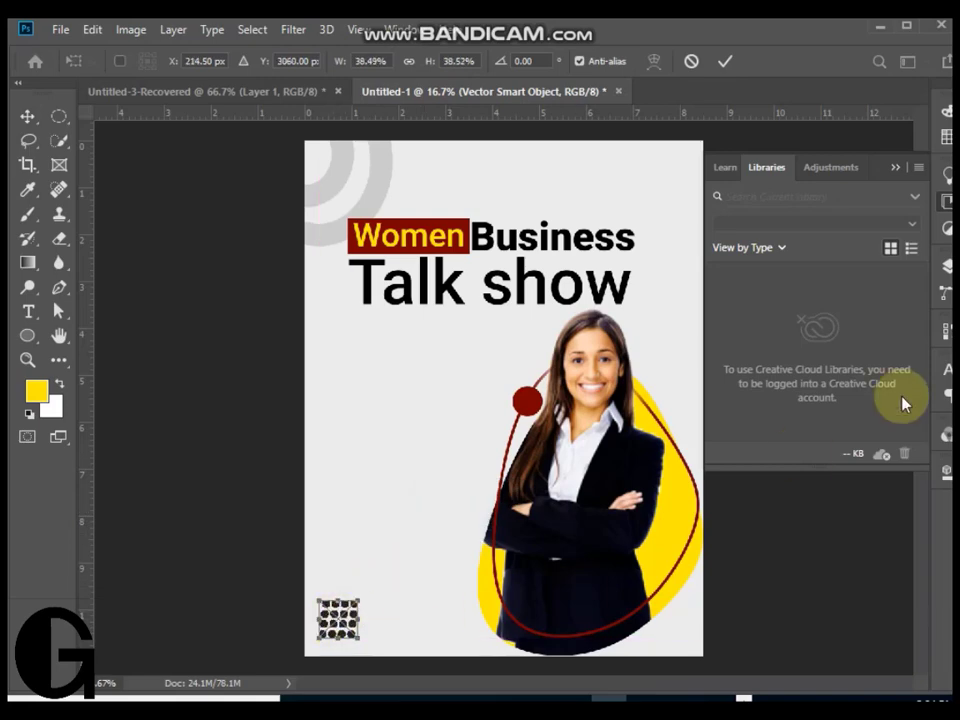
pyautogui.click(725, 61)
# Apply a Color Overlay to the dot grid using the dark red of the "Women" rectangle
pyautogui.click(946, 265)
pyautogui.doubleClick(880, 525)
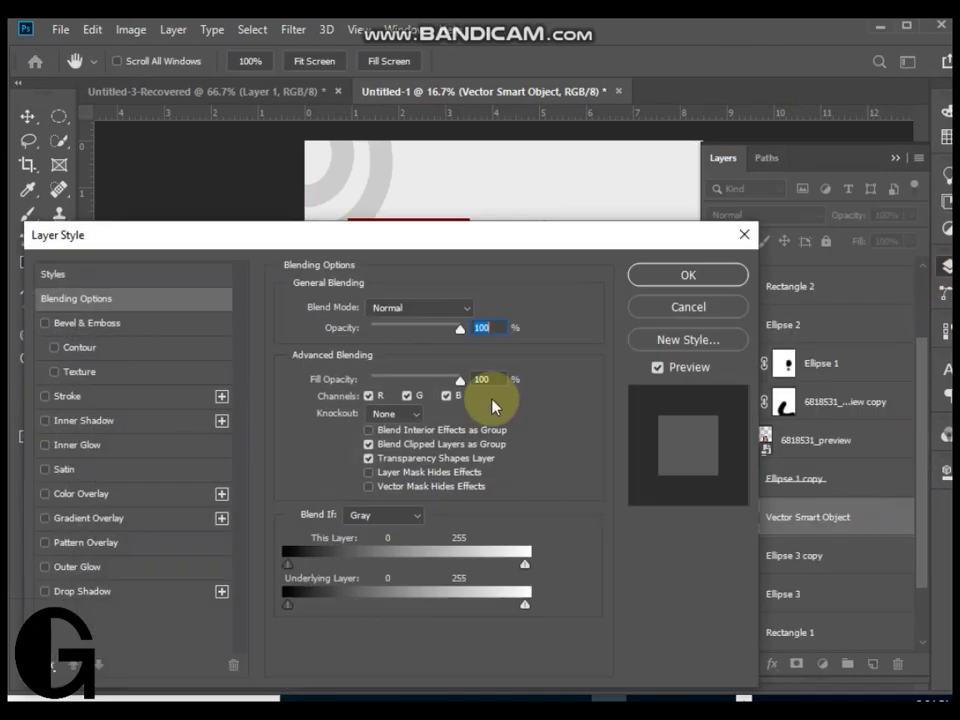
pyautogui.moveTo(235, 236); pyautogui.dragTo(353, 424)
pyautogui.click(467, 538)
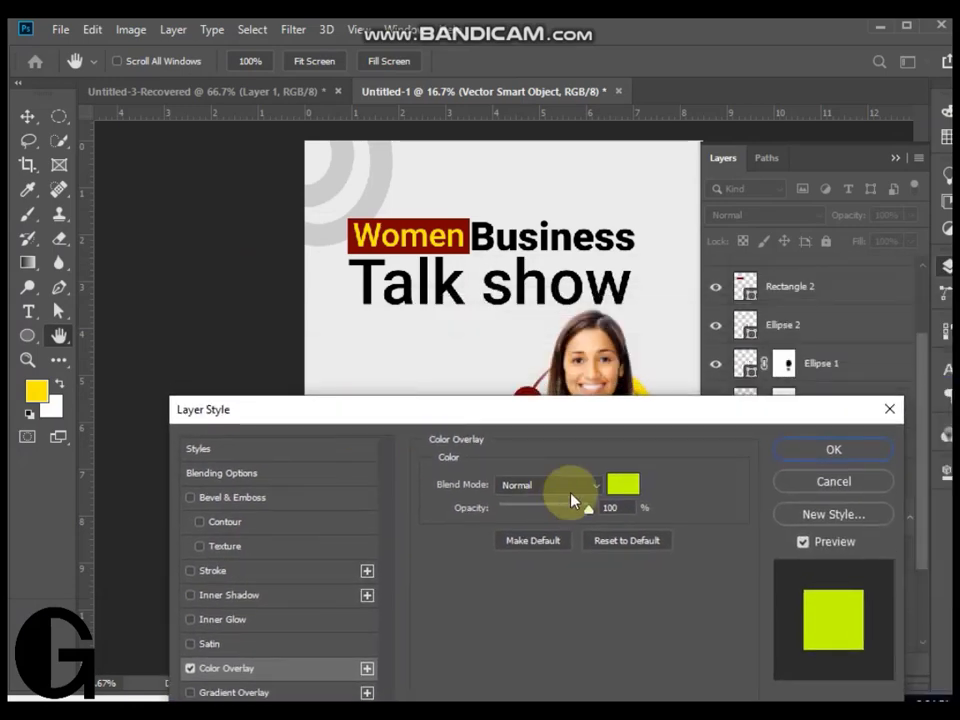
pyautogui.click(624, 483)
pyautogui.click(472, 218)
pyautogui.click(777, 361)
pyautogui.moveTo(281, 415); pyautogui.dragTo(332, 284)
pyautogui.click(864, 315)
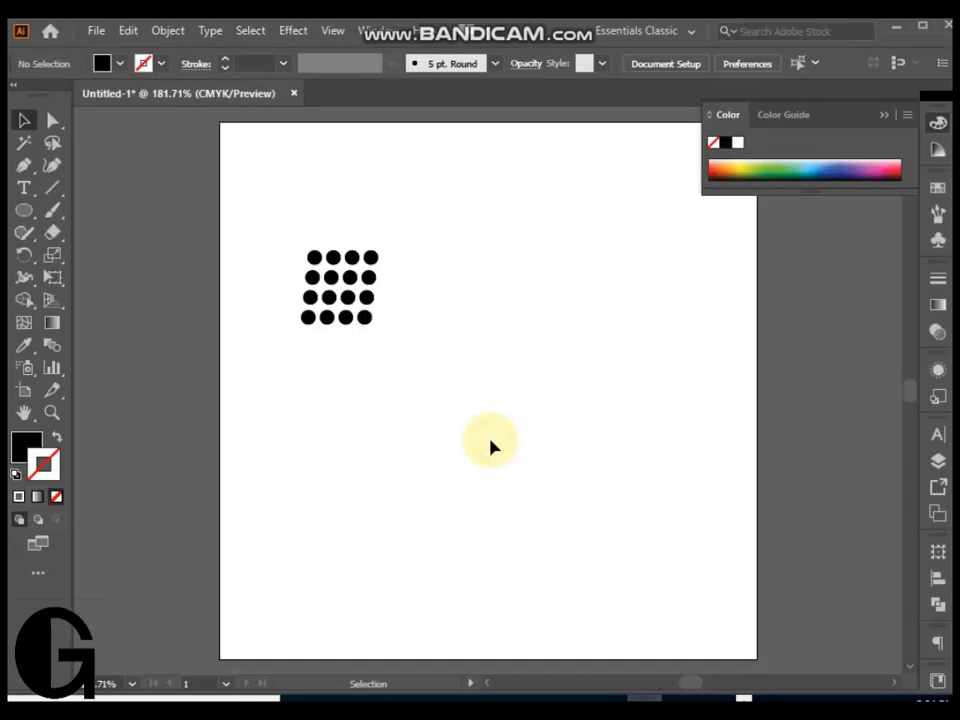
# In Illustrator, draw a large black ellipse beside the dots and cross its centre with a vertical and a horizontal line
pyautogui.click(24, 210)
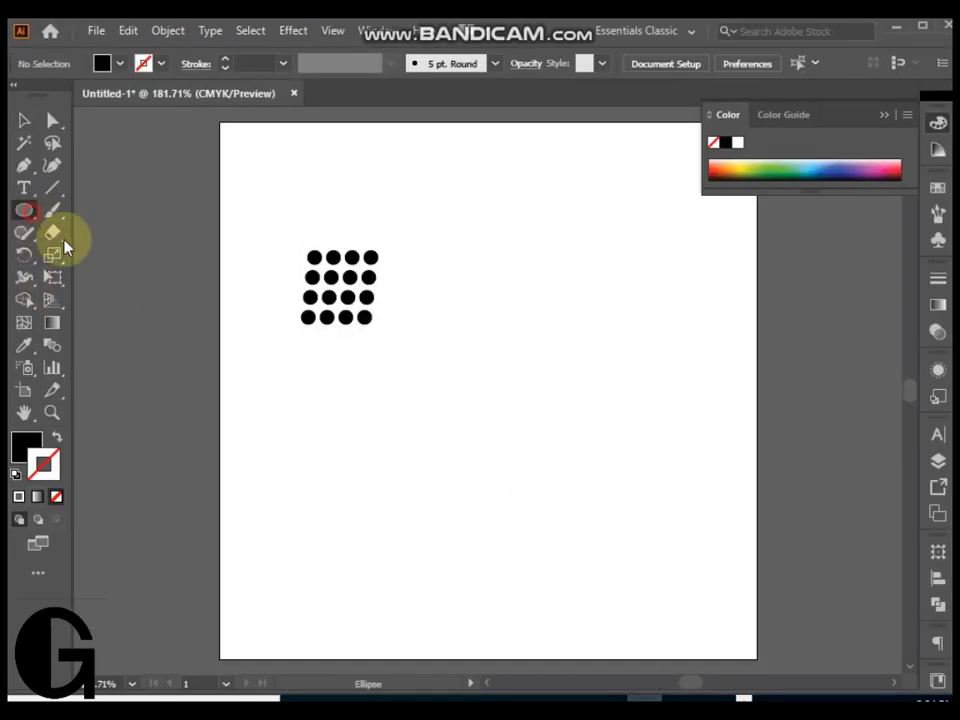
pyautogui.moveTo(418, 298); pyautogui.dragTo(532, 421)
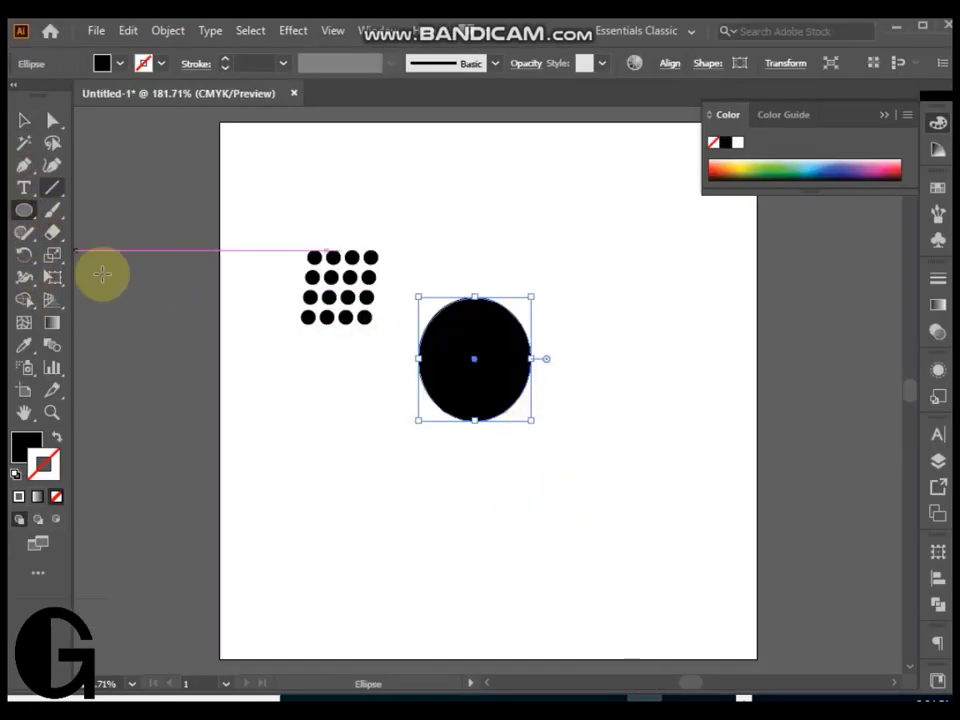
pyautogui.click(24, 165)
pyautogui.click(474, 251)
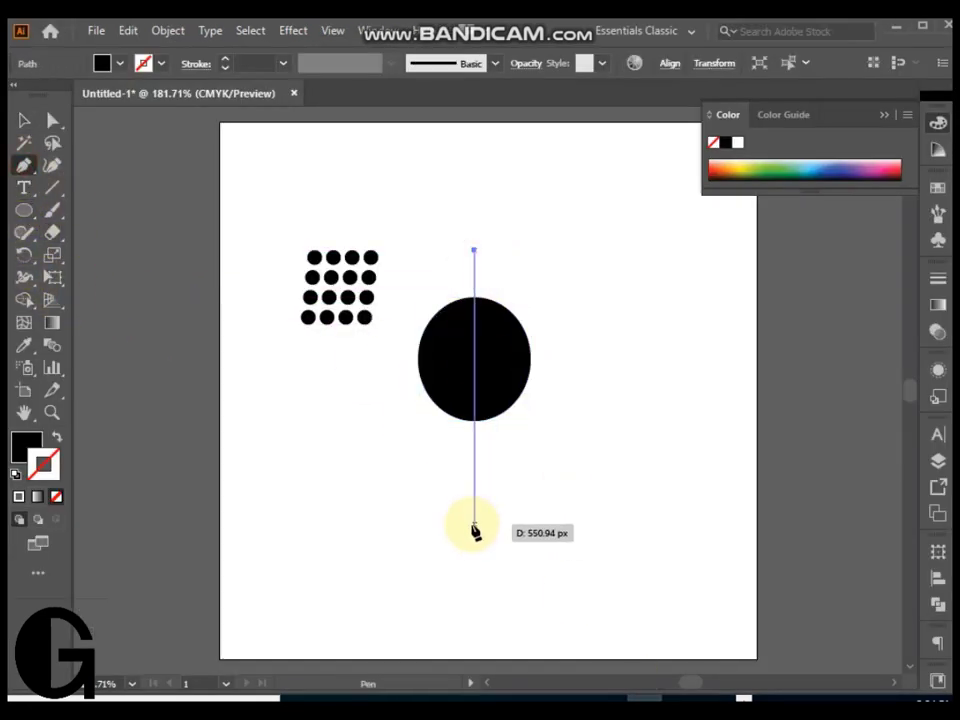
pyautogui.click(474, 523)
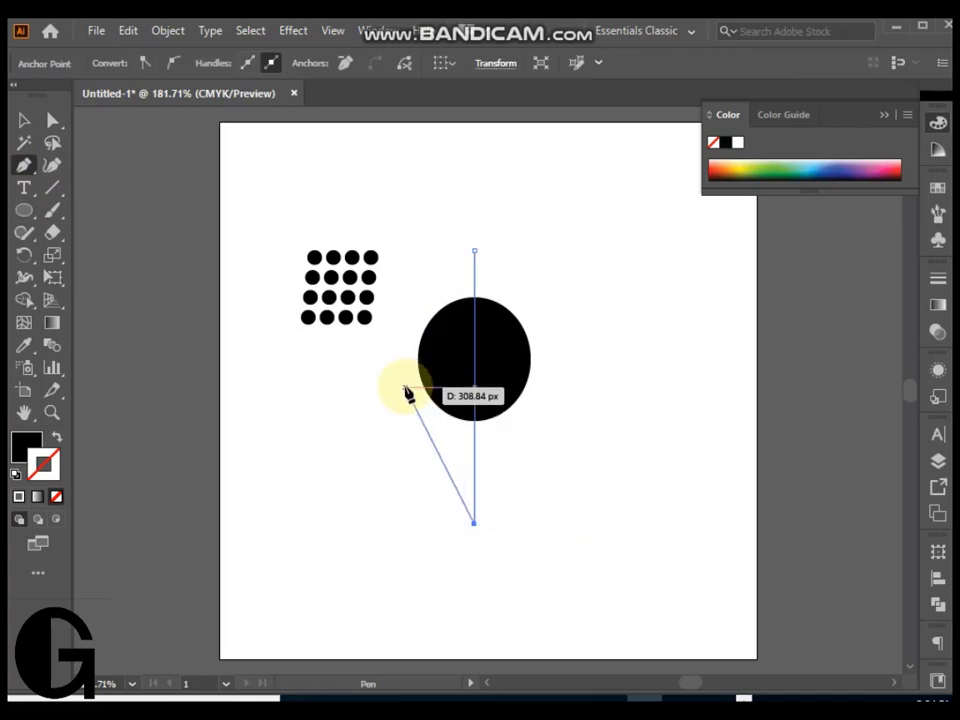
pyautogui.press('Escape')
pyautogui.click(406, 358)
pyautogui.click(613, 359)
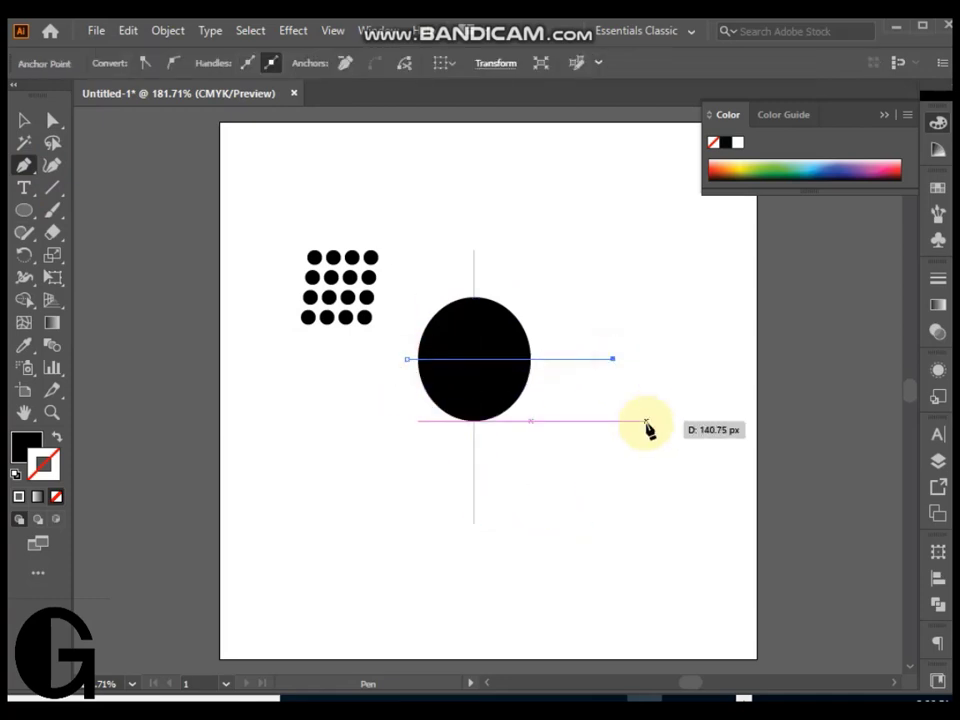
# Divide the ellipse along both lines with Pathfinder, ungroup the pieces and pull the lower-left quarter away
pyautogui.press('v')
pyautogui.moveTo(399, 414); pyautogui.dragTo(478, 285)
pyautogui.click(938, 579)
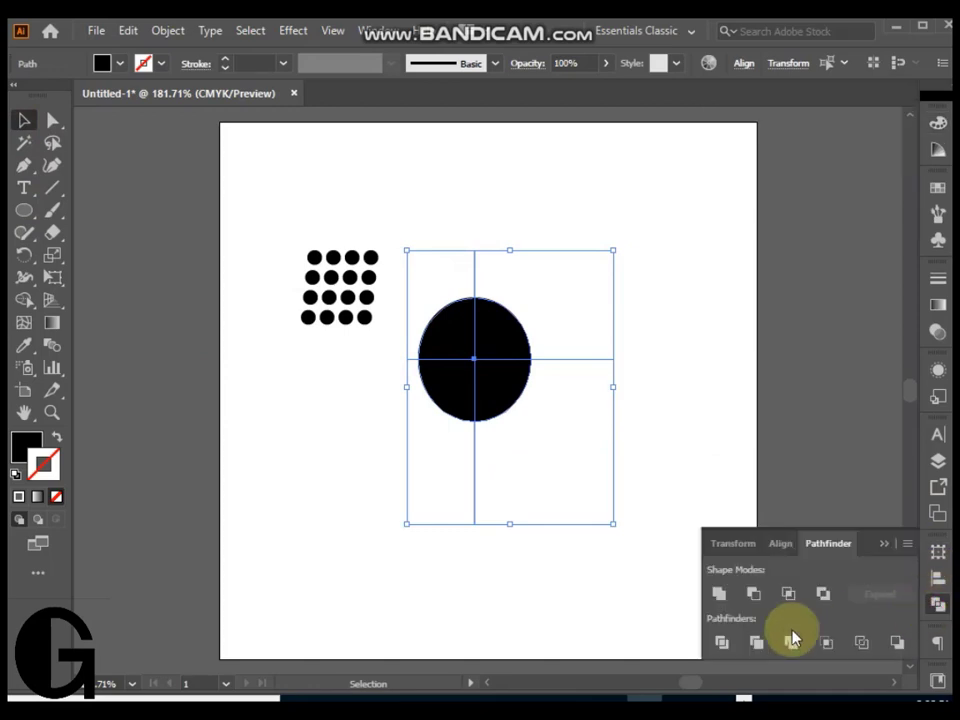
pyautogui.click(721, 639)
pyautogui.rightClick(491, 399)
pyautogui.click(546, 226)
pyautogui.click(666, 371)
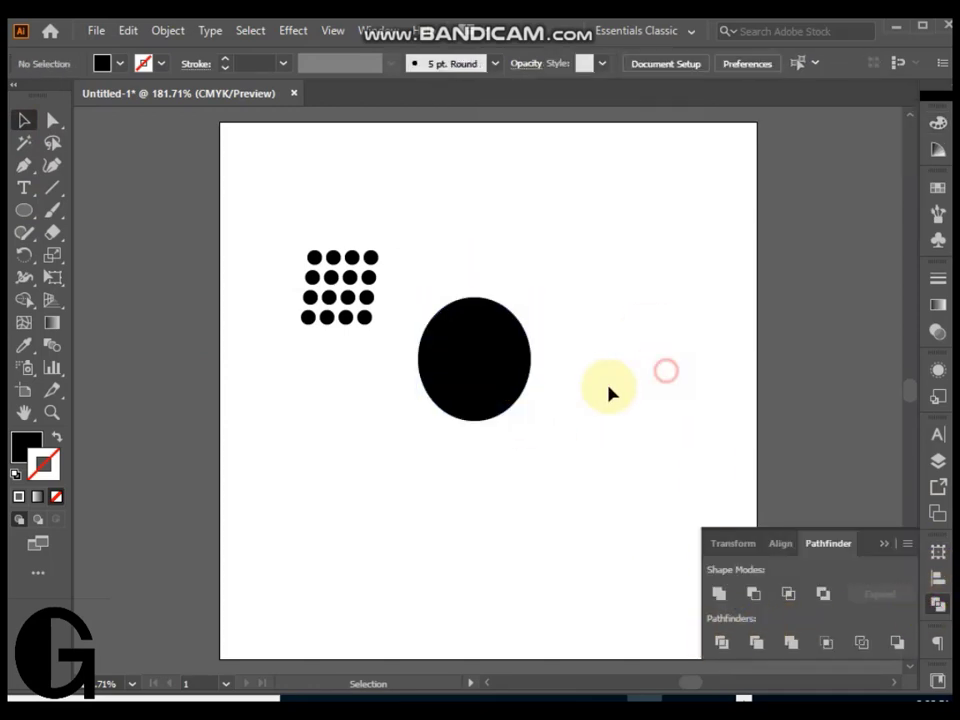
pyautogui.moveTo(452, 392); pyautogui.dragTo(383, 443)
pyautogui.click(310, 400)
# Copy the separated quarter piece and paste it into the Photoshop flyer as a smart object
pyautogui.moveTo(309, 396); pyautogui.dragTo(456, 531)
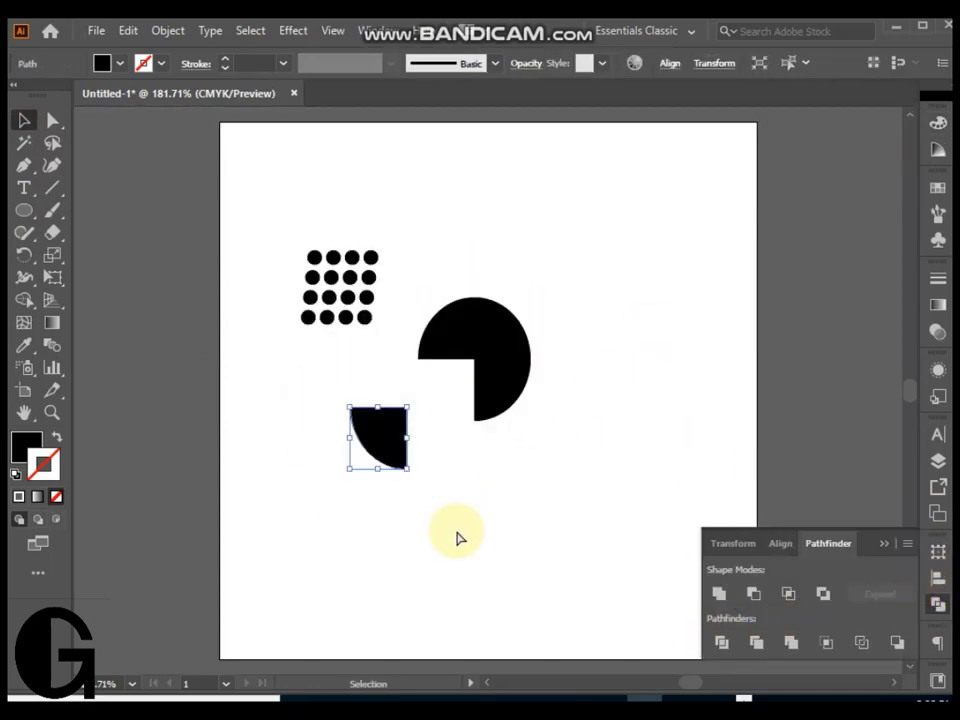
pyautogui.click(608, 697)
pyautogui.hotkey('ctrl', 'v')
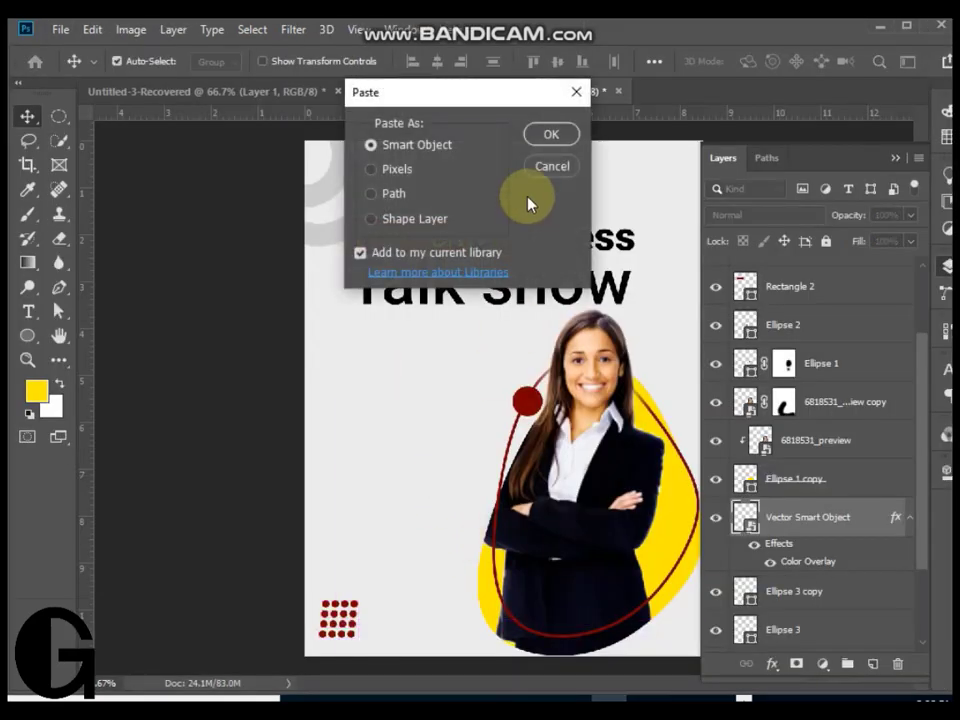
pyautogui.press('Return')
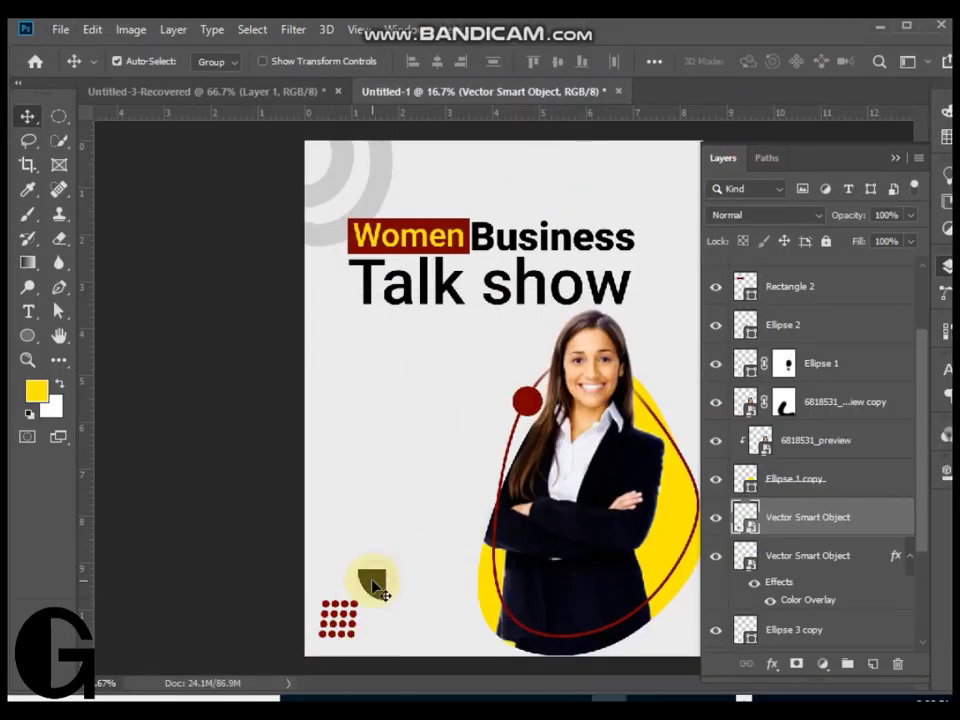
# Apply a dark red Color Overlay to the quarter piece and place a duplicate diagonally above it to the right
pyautogui.doubleClick(872, 522)
pyautogui.click(262, 493)
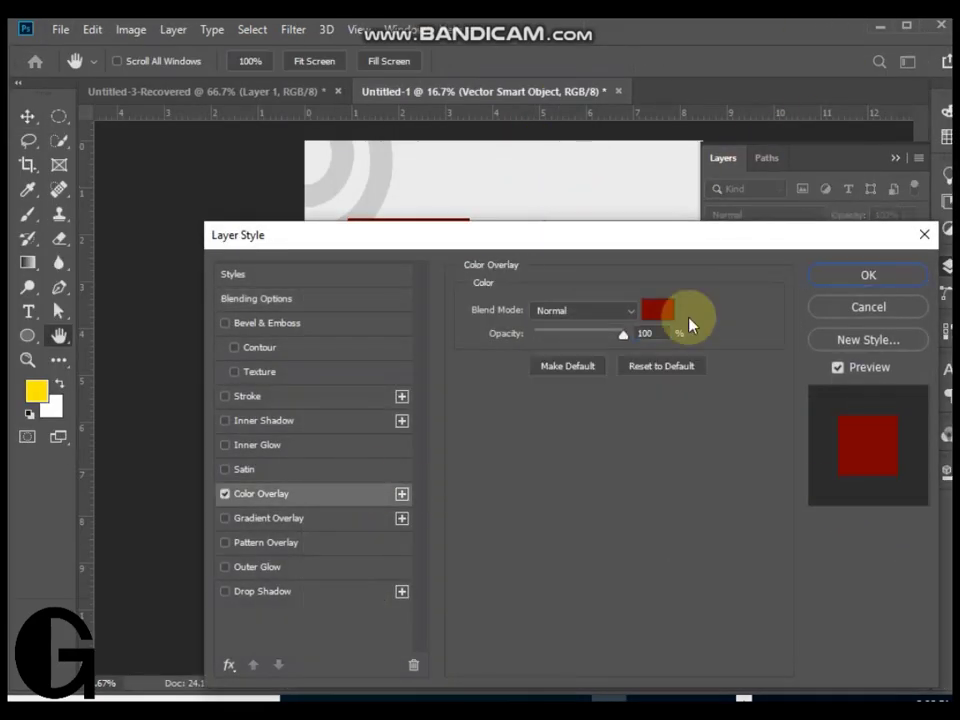
pyautogui.click(866, 274)
pyautogui.moveTo(842, 523); pyautogui.dragTo(872, 663)
pyautogui.moveTo(386, 592); pyautogui.dragTo(405, 562)
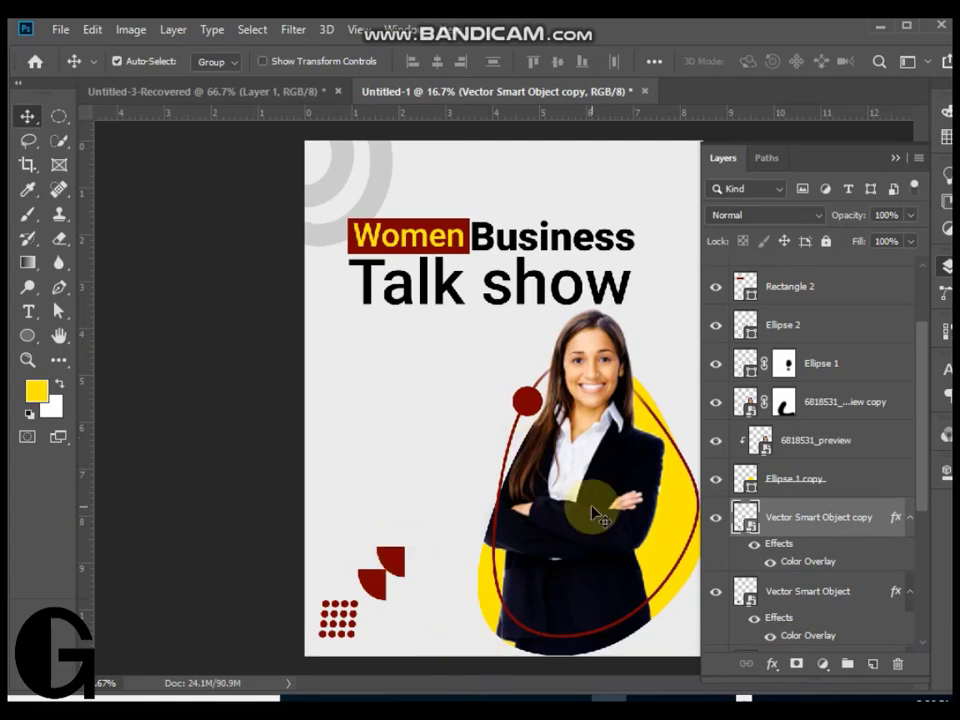
# Add a Lorem ipsum paragraph text box in the space beside the woman and set its font size to 30 pt
pyautogui.click(29, 314)
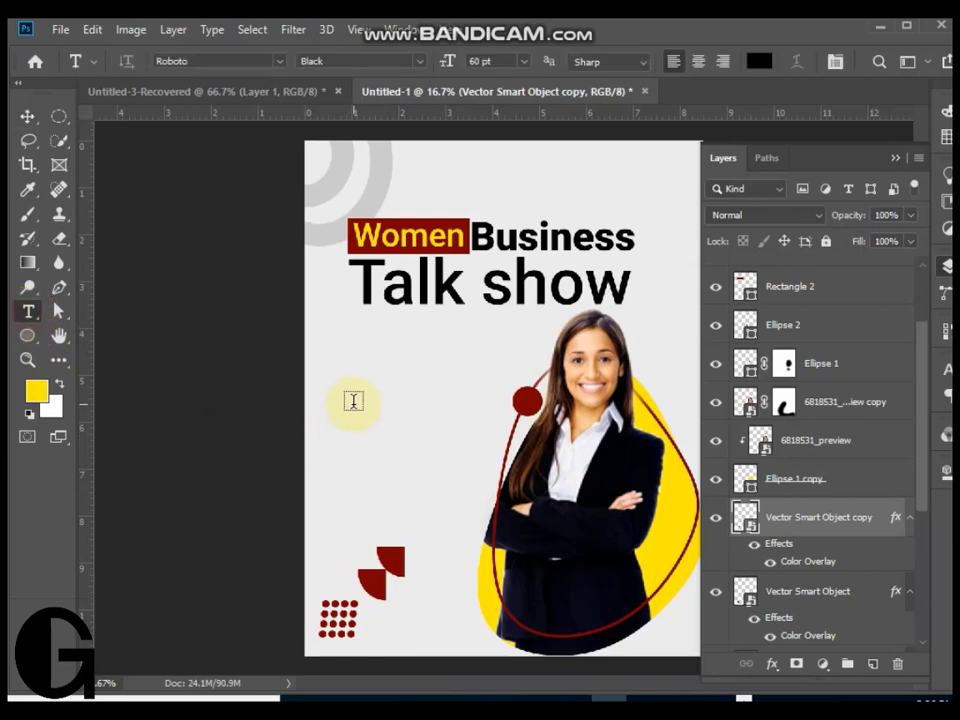
pyautogui.moveTo(354, 401); pyautogui.dragTo(491, 482)
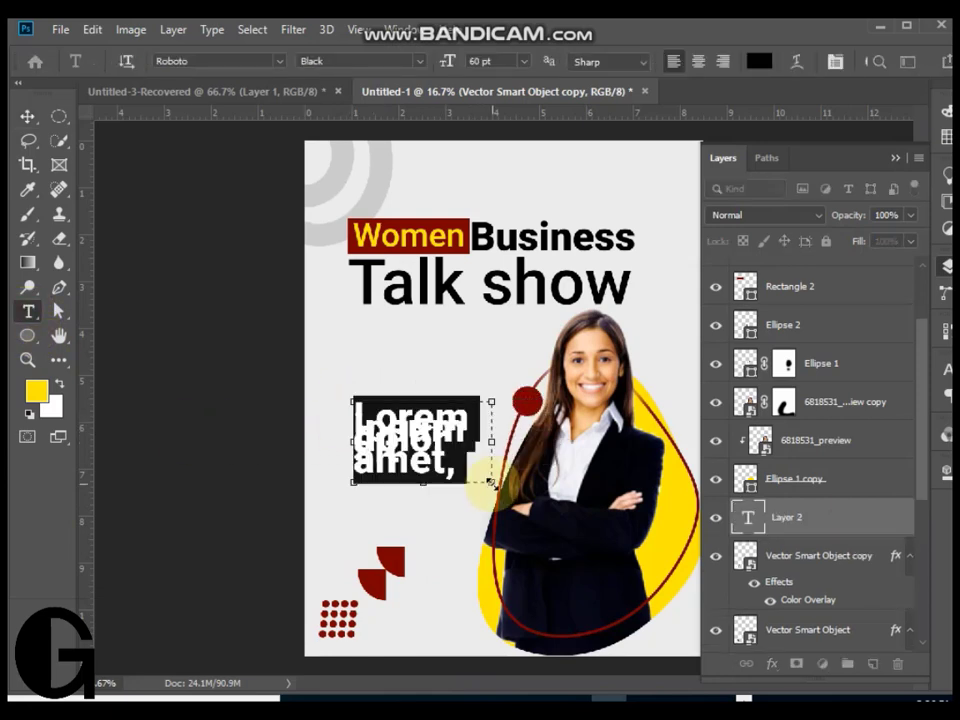
pyautogui.click(945, 370)
pyautogui.click(812, 419)
pyautogui.click(795, 580)
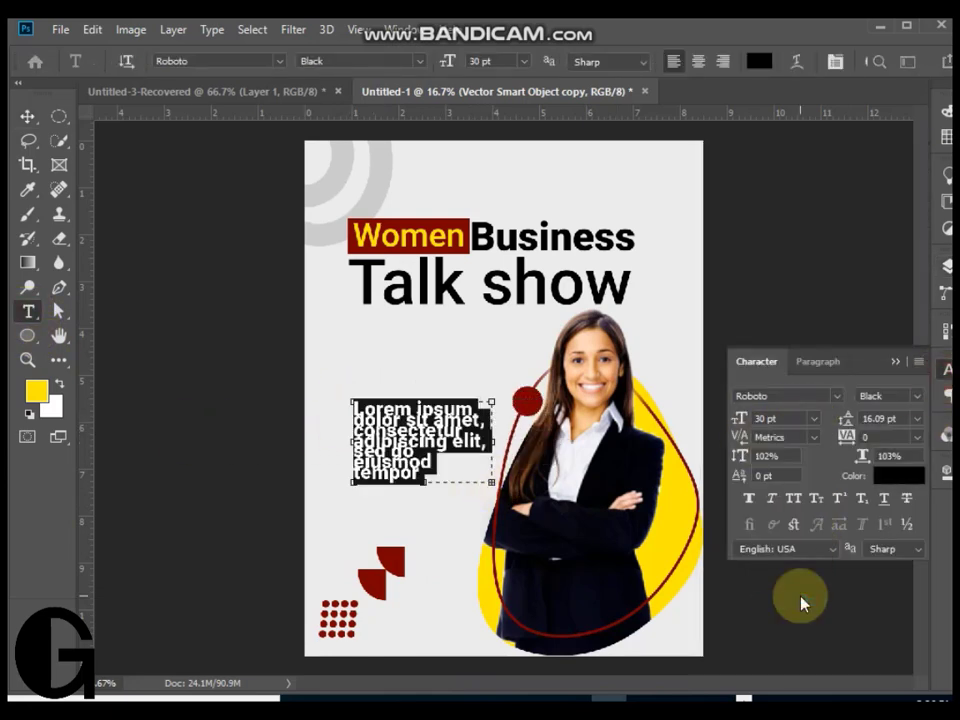
# Set the placeholder paragraph to Roboto Regular at 18 pt with 23 pt leading
pyautogui.click(917, 397)
pyautogui.click(893, 474)
pyautogui.click(903, 419)
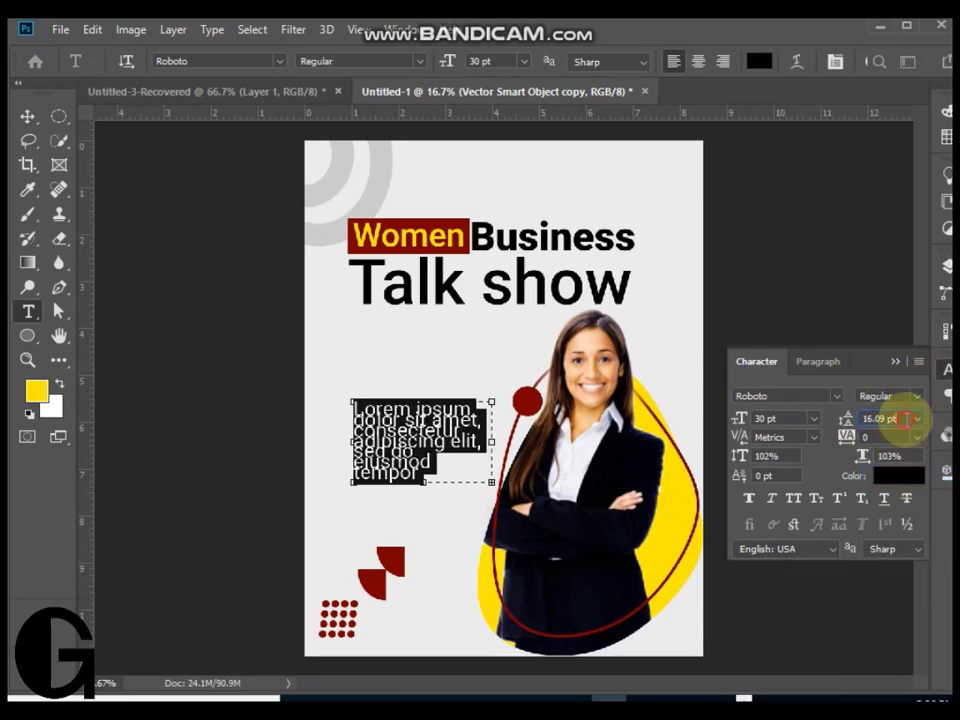
pyautogui.write('30')
pyautogui.press('Return')
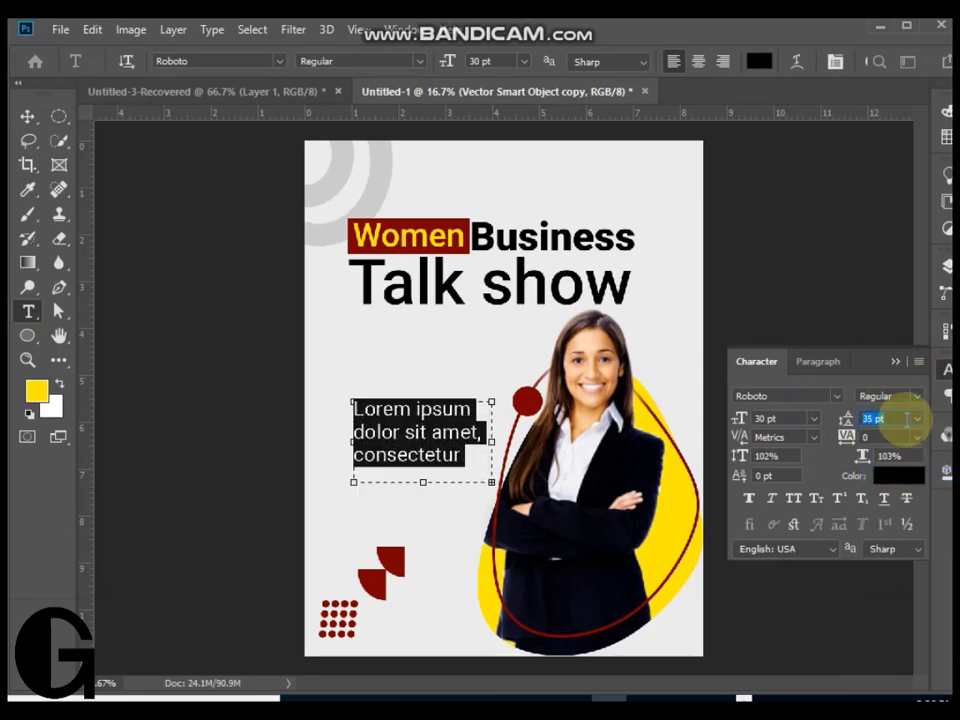
pyautogui.scroll(-2, 908, 419)
pyautogui.click(813, 419)
pyautogui.click(805, 549)
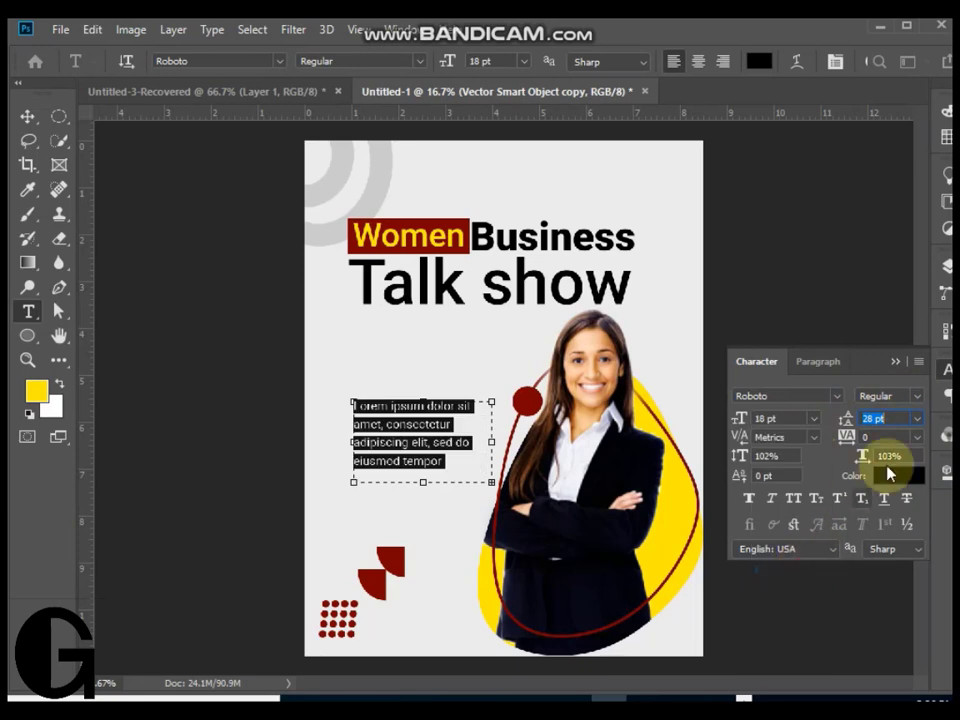
pyautogui.scroll(-5, 895, 418)
# Resize the paragraph's text box so its lines end before the woman's arm, and align it below the title's left edge
pyautogui.moveTo(491, 441); pyautogui.dragTo(542, 430)
pyautogui.click(27, 116)
pyautogui.moveTo(440, 440)
pyautogui.mouseDown()
pyautogui.moveTo(412, 441)
pyautogui.moveTo(402, 476)
pyautogui.moveTo(424, 438)
pyautogui.moveTo(428, 447)
pyautogui.mouseUp()
pyautogui.doubleClick(447, 452)
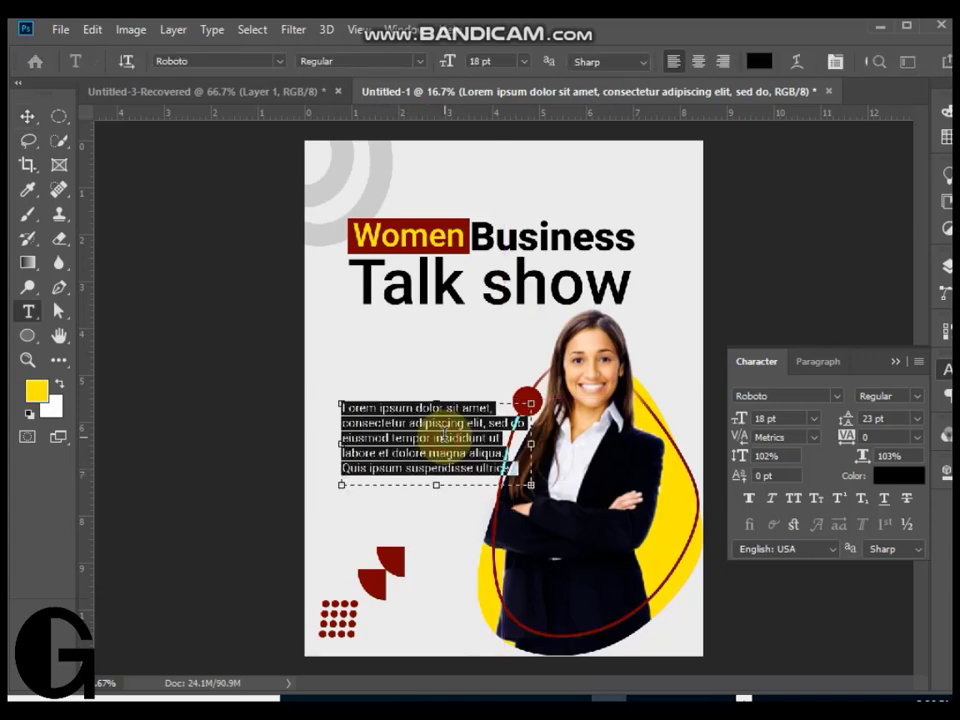
pyautogui.moveTo(523, 441); pyautogui.dragTo(503, 441)
pyautogui.click(27, 116)
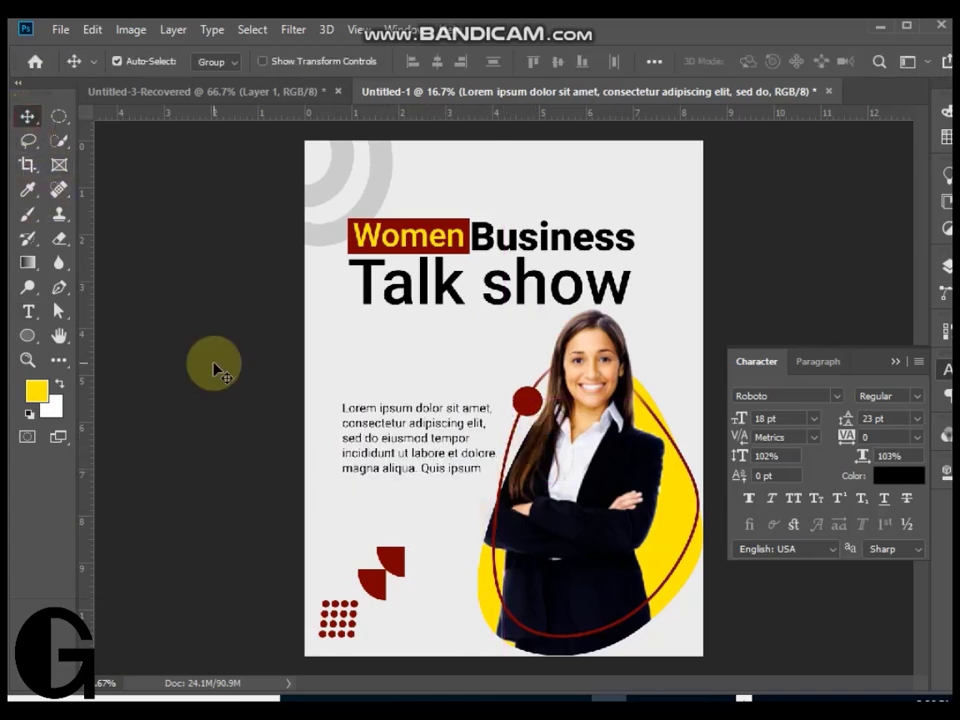
pyautogui.moveTo(395, 446); pyautogui.dragTo(391, 437)
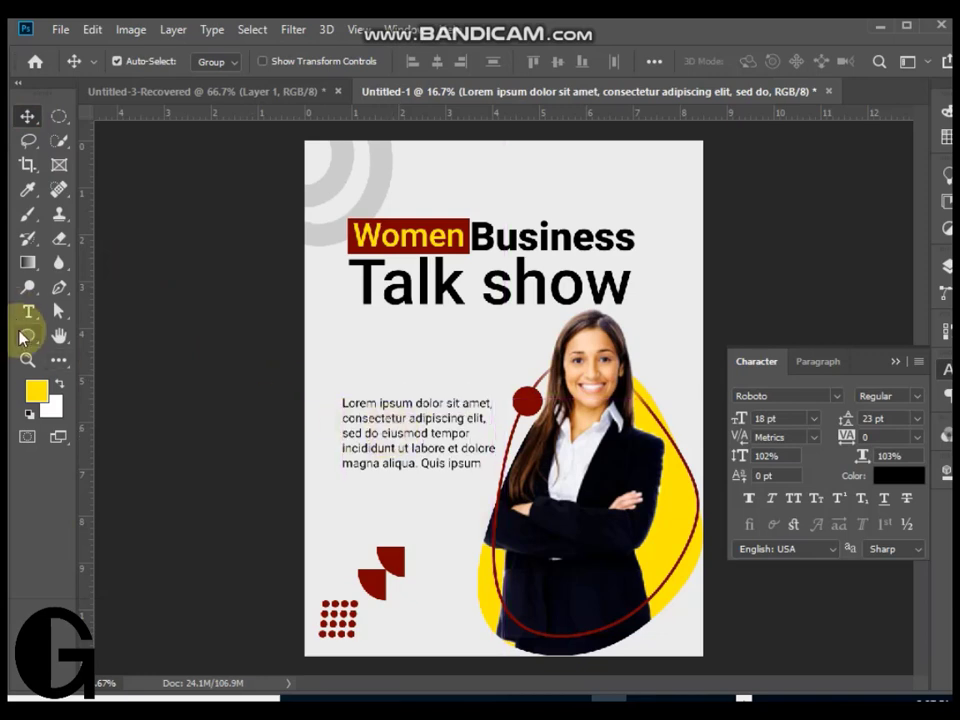
# Draw a dark red vertical bar of 18 × 480 px between the title and the paragraph
pyautogui.rightClick(27, 336)
pyautogui.click(93, 337)
pyautogui.click(219, 62)
pyautogui.click(163, 159)
pyautogui.click(218, 62)
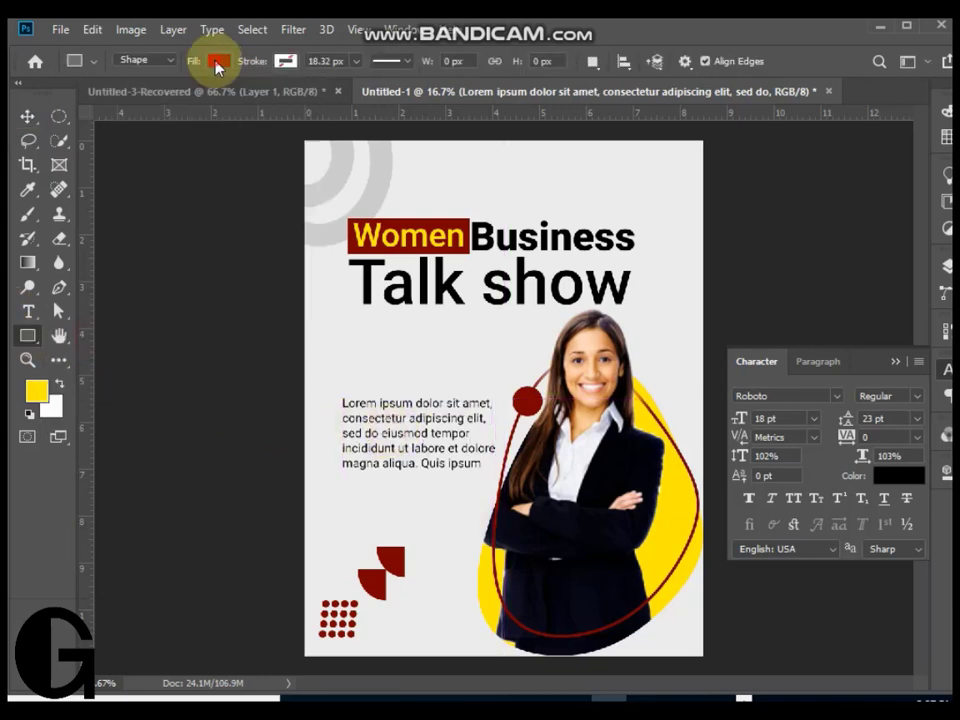
pyautogui.moveTo(426, 315); pyautogui.dragTo(428, 392)
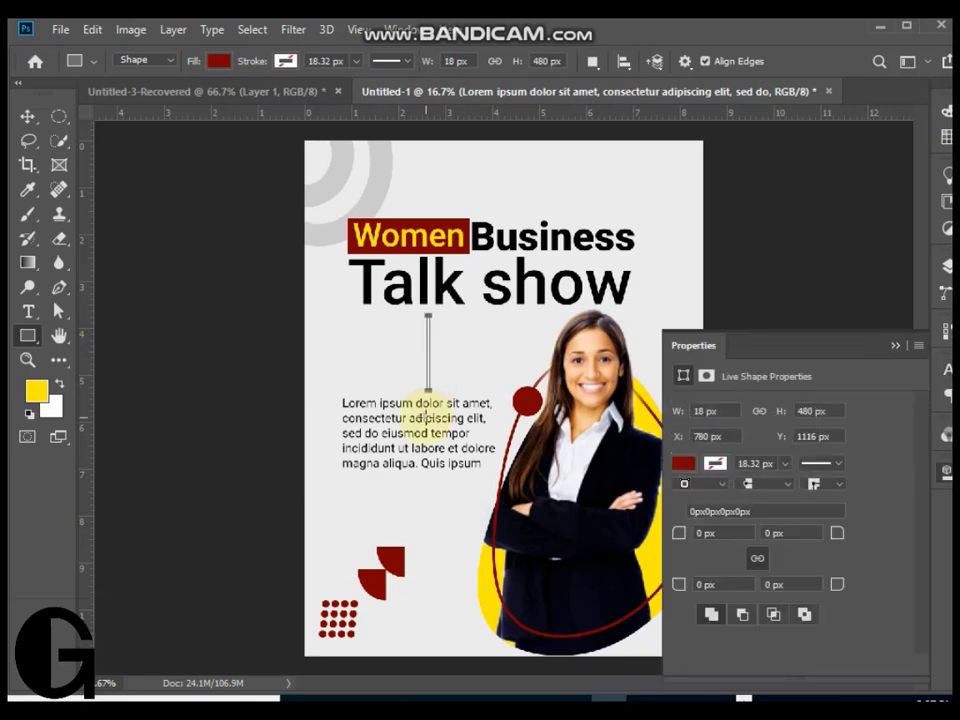
pyautogui.click(29, 119)
pyautogui.click(895, 345)
# Add the text "7 pm" on two lines to the left of the dark red bar
pyautogui.press('t')
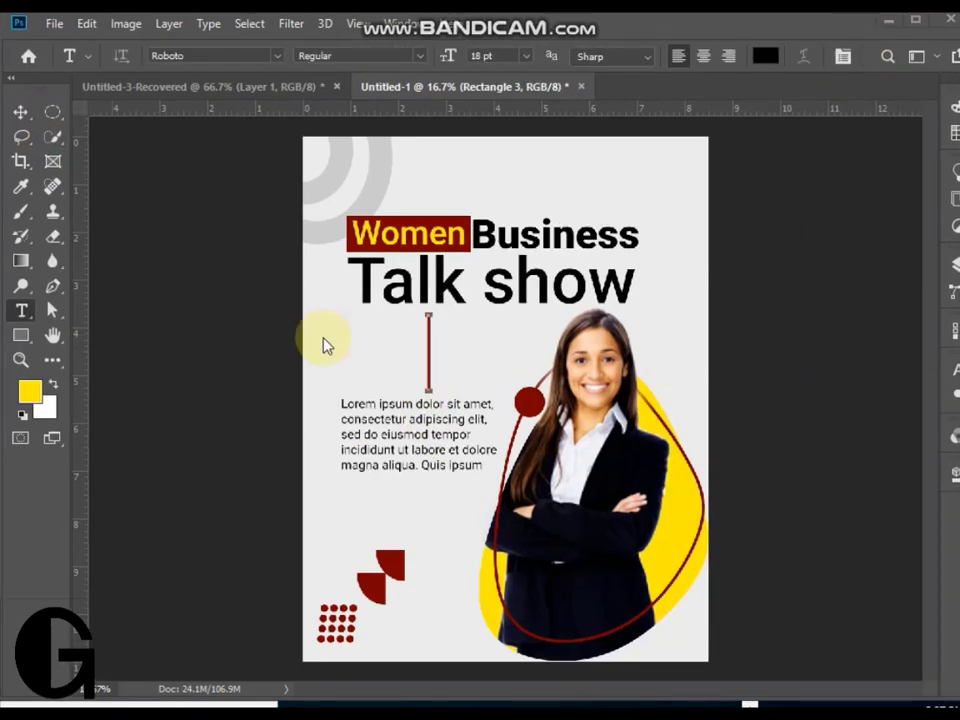
pyautogui.click(352, 333)
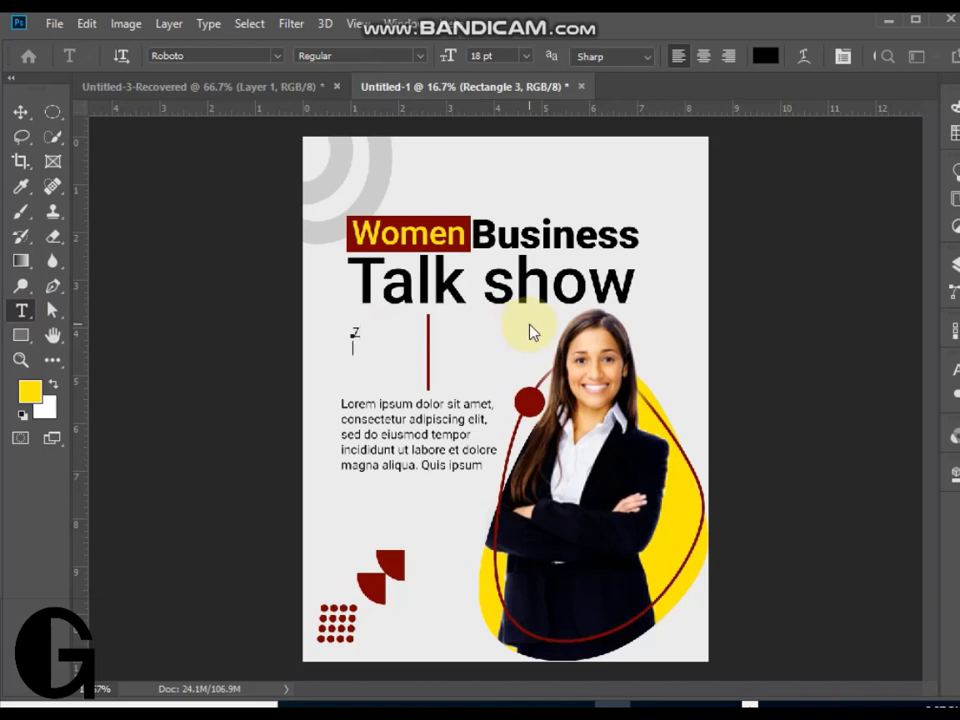
pyautogui.write('7 pm')
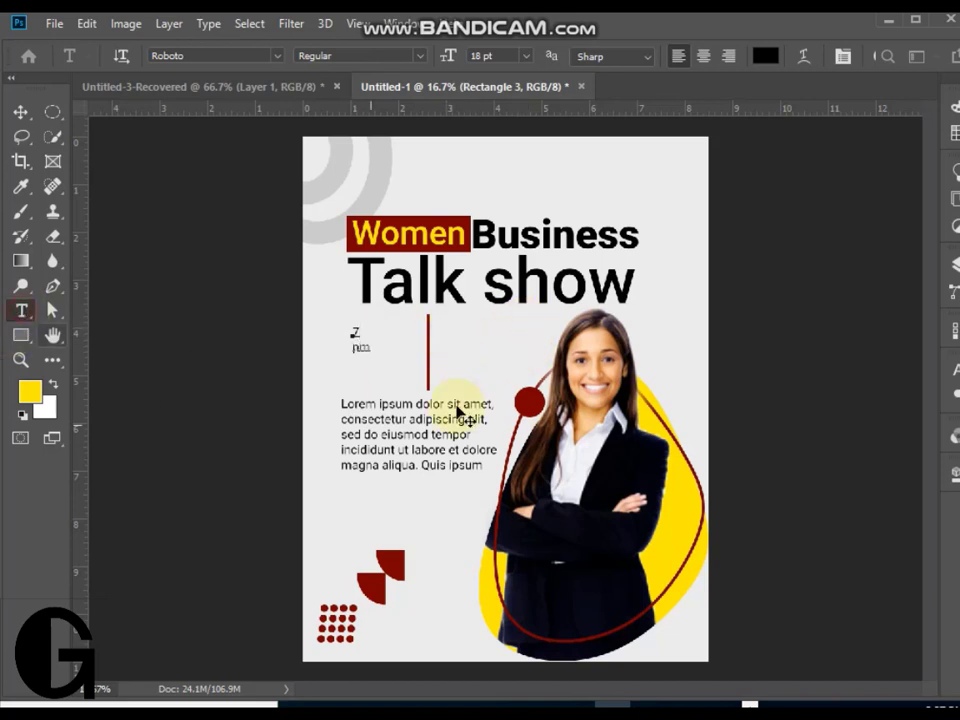
pyautogui.click(20, 114)
# Add the date "11.03.2021" to the right of the bar, scale it to about 116% and move it closer
pyautogui.press('t')
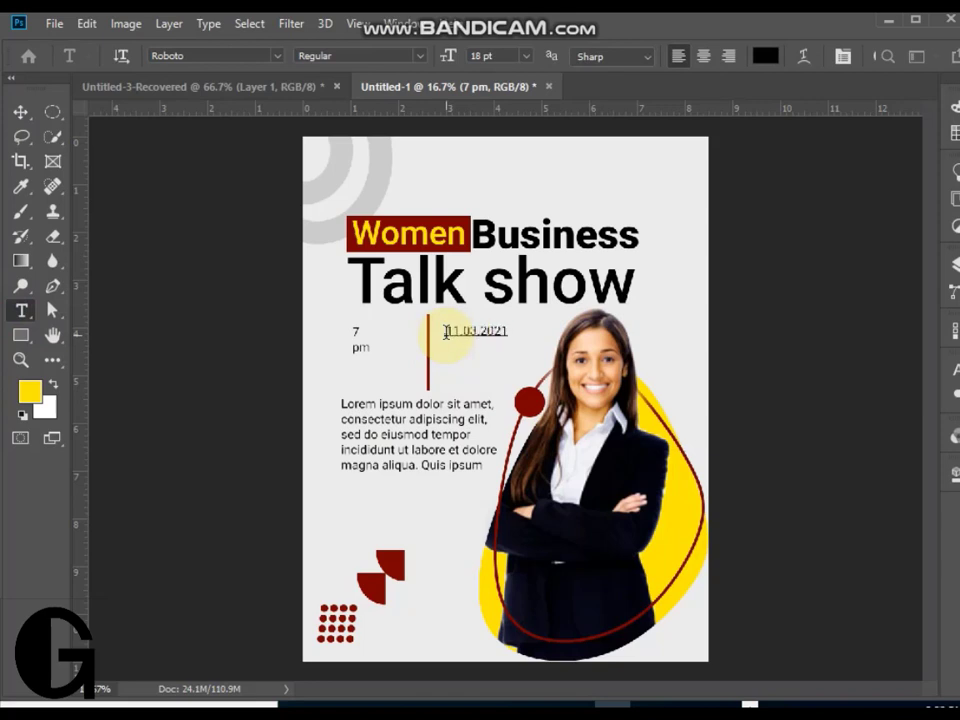
pyautogui.click(20, 112)
pyautogui.hotkey('ctrl', 't')
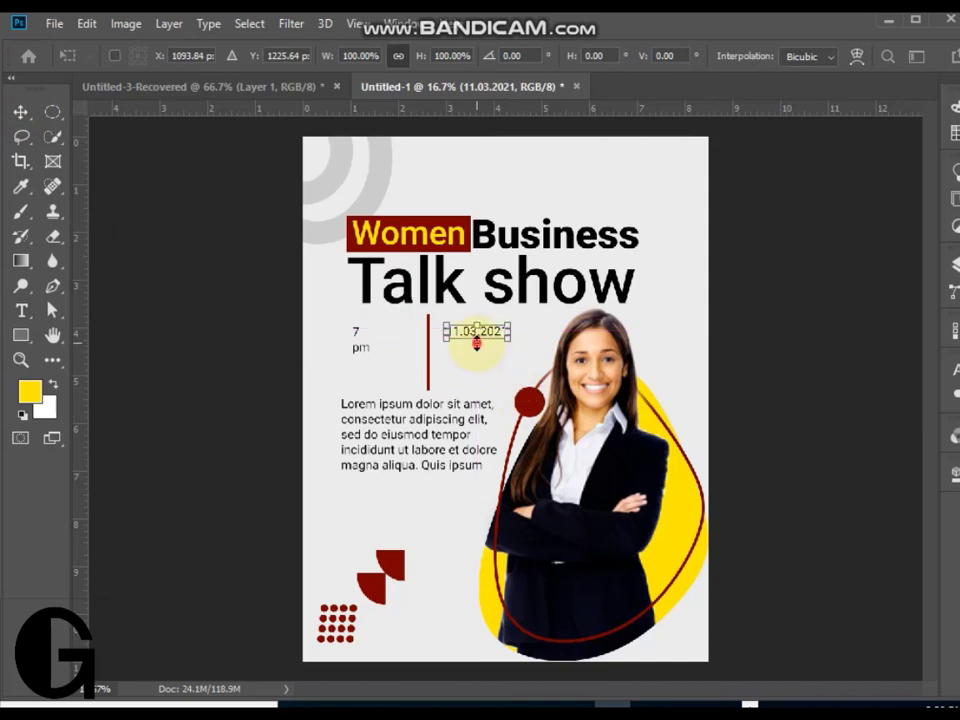
pyautogui.moveTo(476, 343)
pyautogui.mouseDown()
pyautogui.moveTo(493, 356)
pyautogui.moveTo(491, 340)
pyautogui.mouseUp()
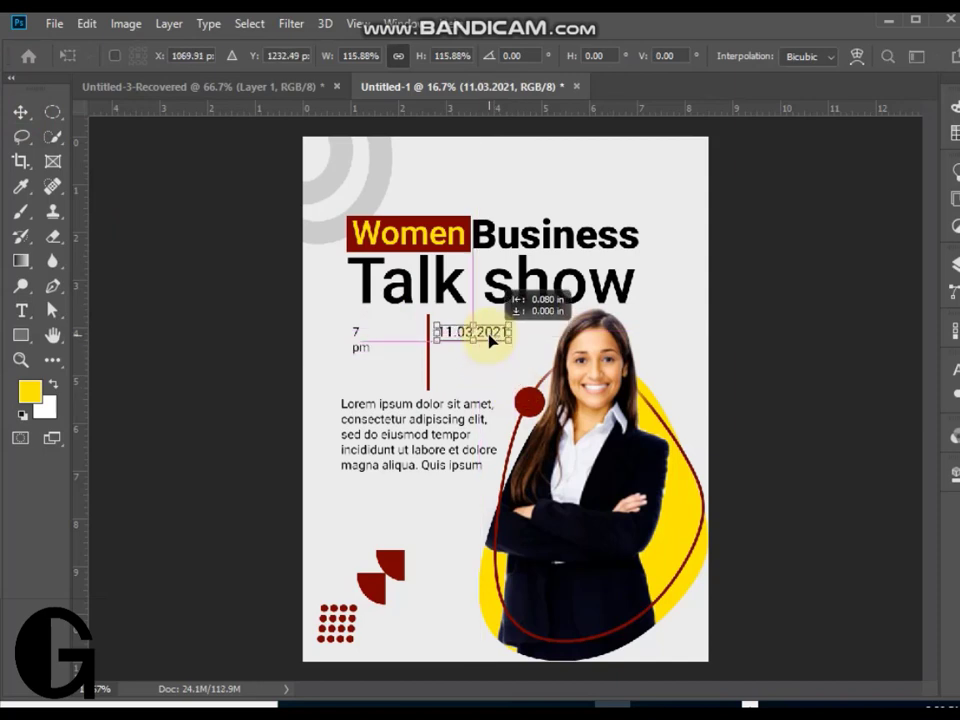
# Break the date onto two lines before "2021" and enlarge it to about 36 pt beside the bar
pyautogui.click(20, 311)
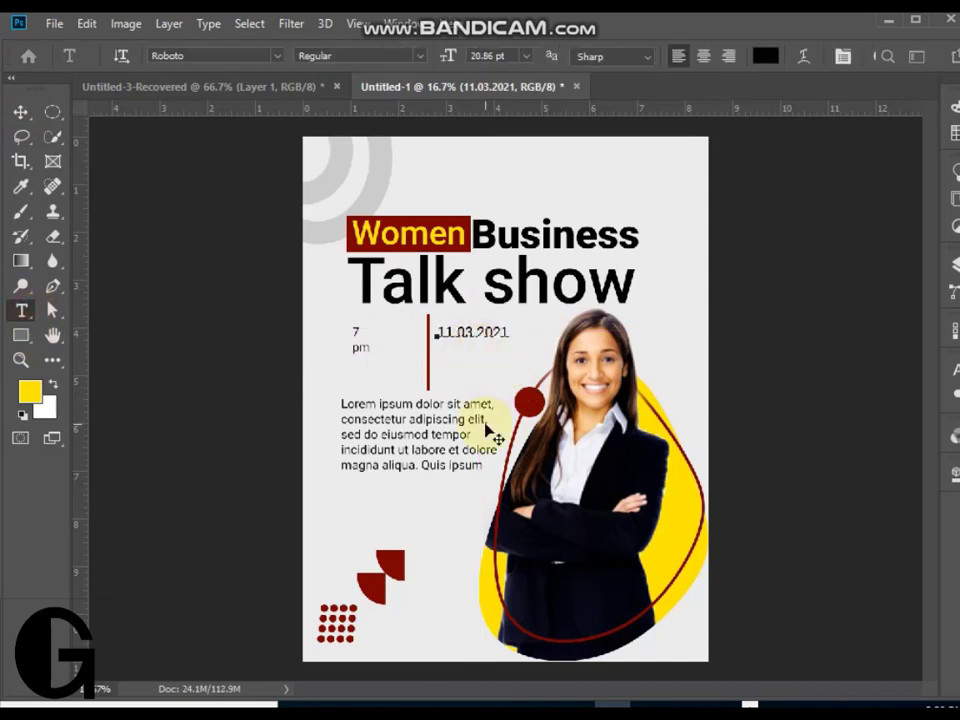
pyautogui.press('Return')
pyautogui.click(20, 112)
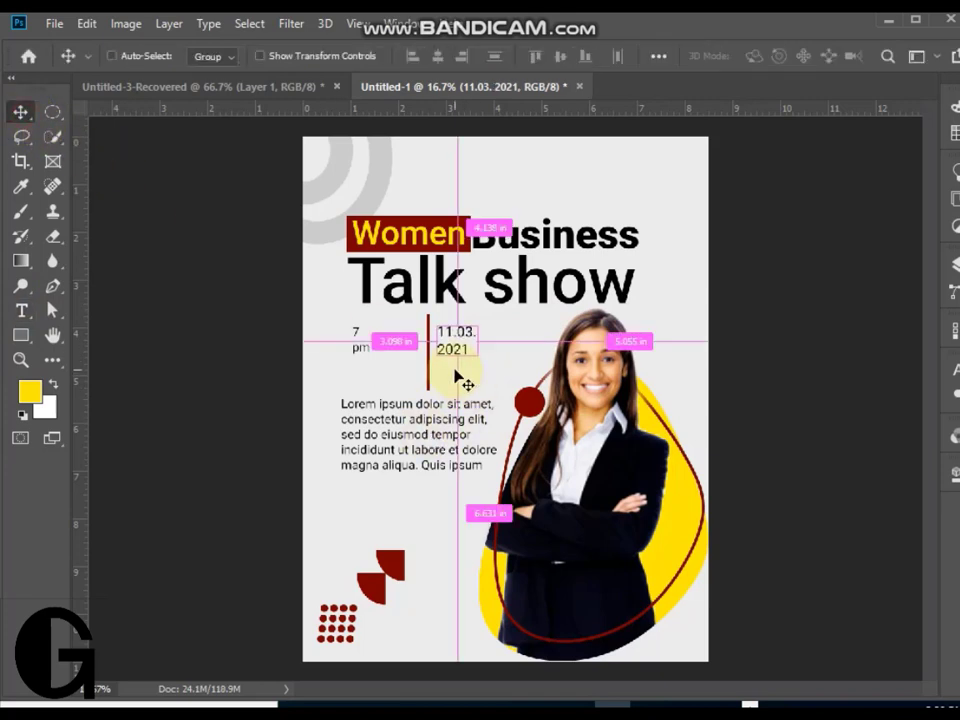
pyautogui.hotkey('ctrl', 't')
pyautogui.moveTo(477, 342); pyautogui.dragTo(482, 377)
pyautogui.click(20, 112)
# Change the date's font style to Roboto Black
pyautogui.doubleClick(476, 364)
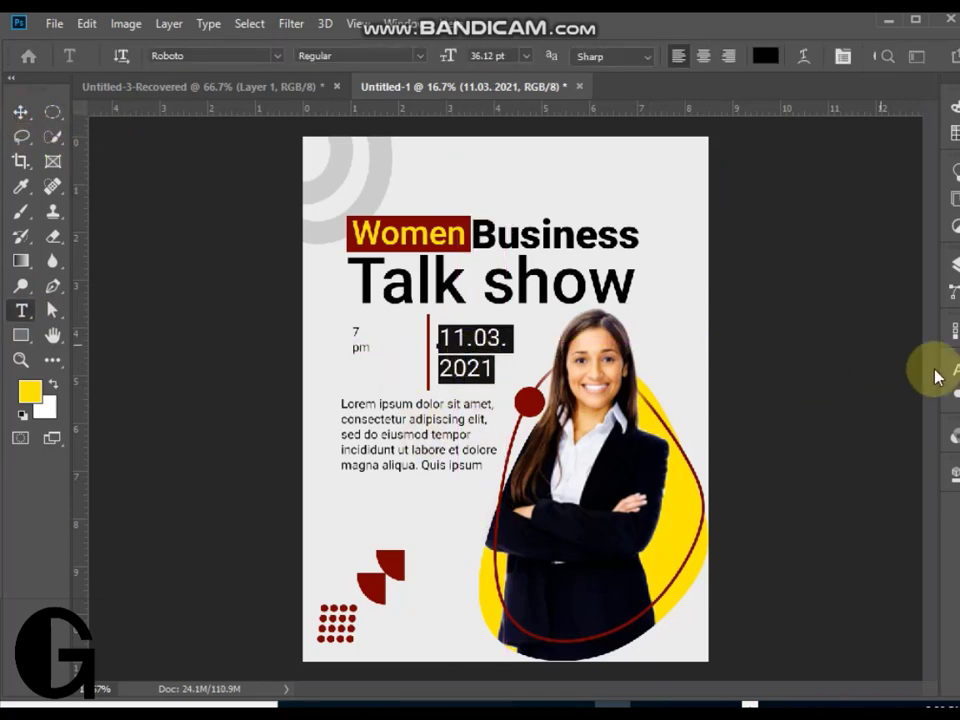
pyautogui.click(954, 369)
pyautogui.click(924, 404)
pyautogui.click(895, 563)
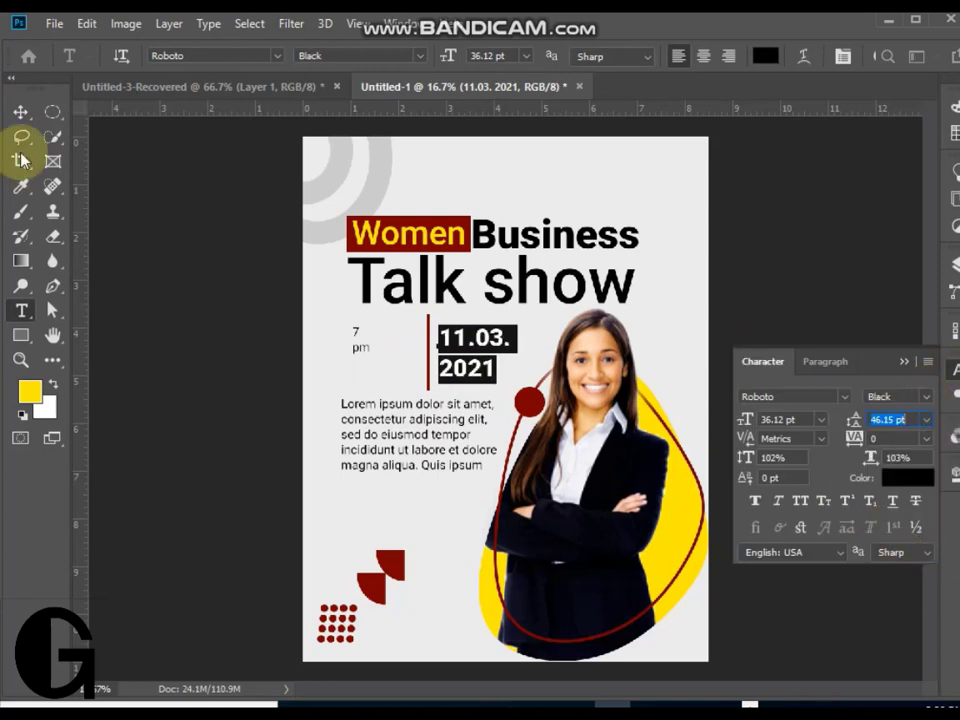
pyautogui.click(20, 112)
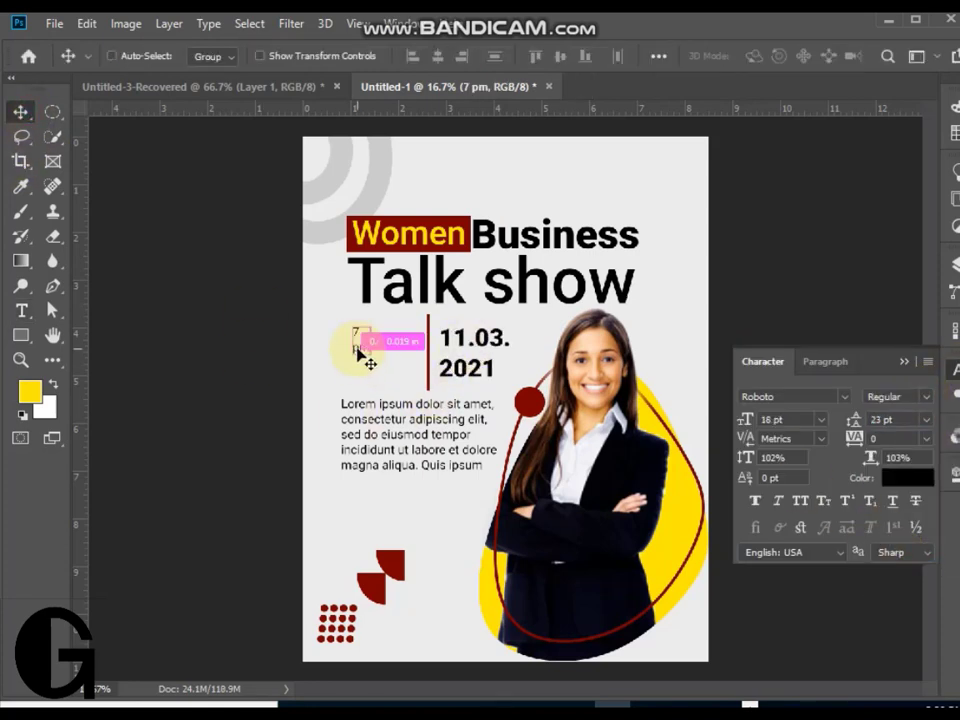
# Enlarge the "7 pm" text to about 41 pt beside the bar and set its font style to Black
pyautogui.hotkey('ctrl', 't')
pyautogui.moveTo(358, 352); pyautogui.dragTo(390, 374)
pyautogui.click(20, 112)
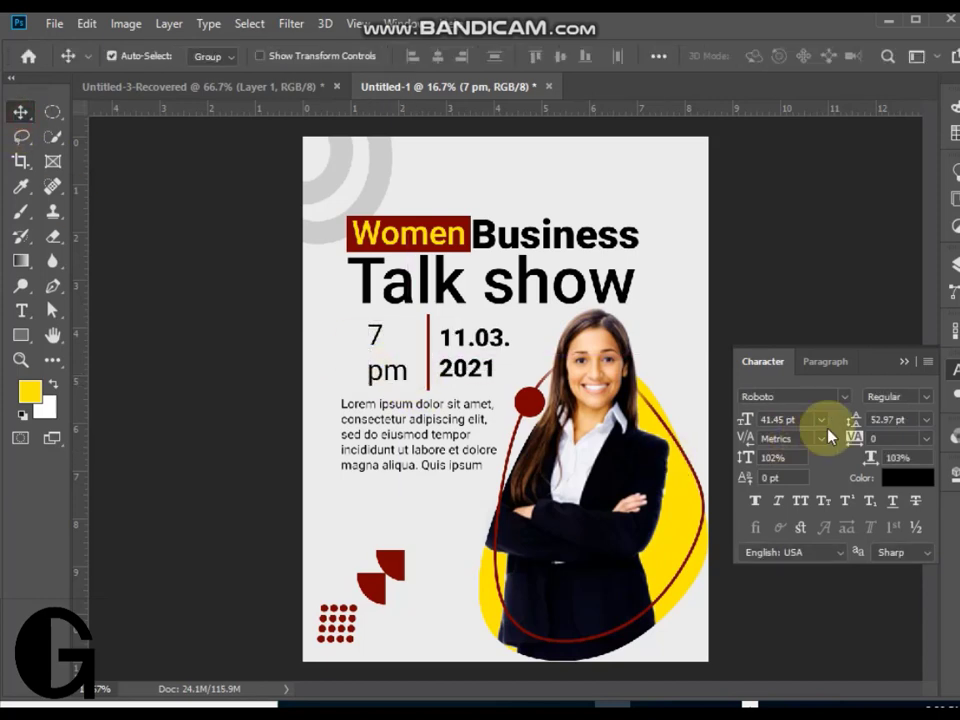
pyautogui.doubleClick(398, 383)
pyautogui.click(926, 396)
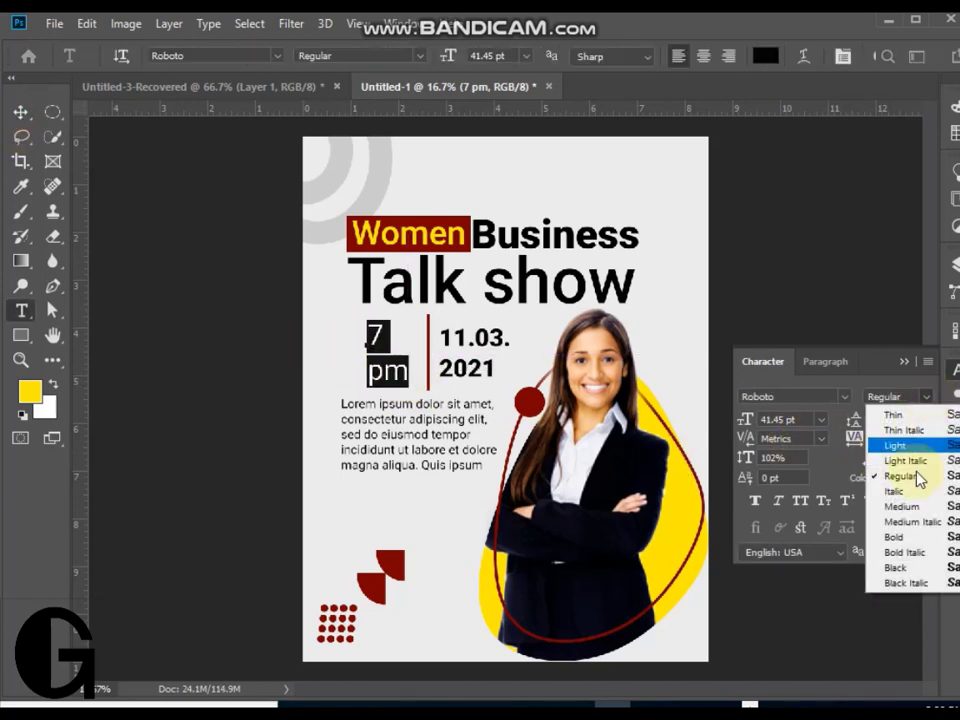
pyautogui.click(905, 567)
pyautogui.click(496, 453)
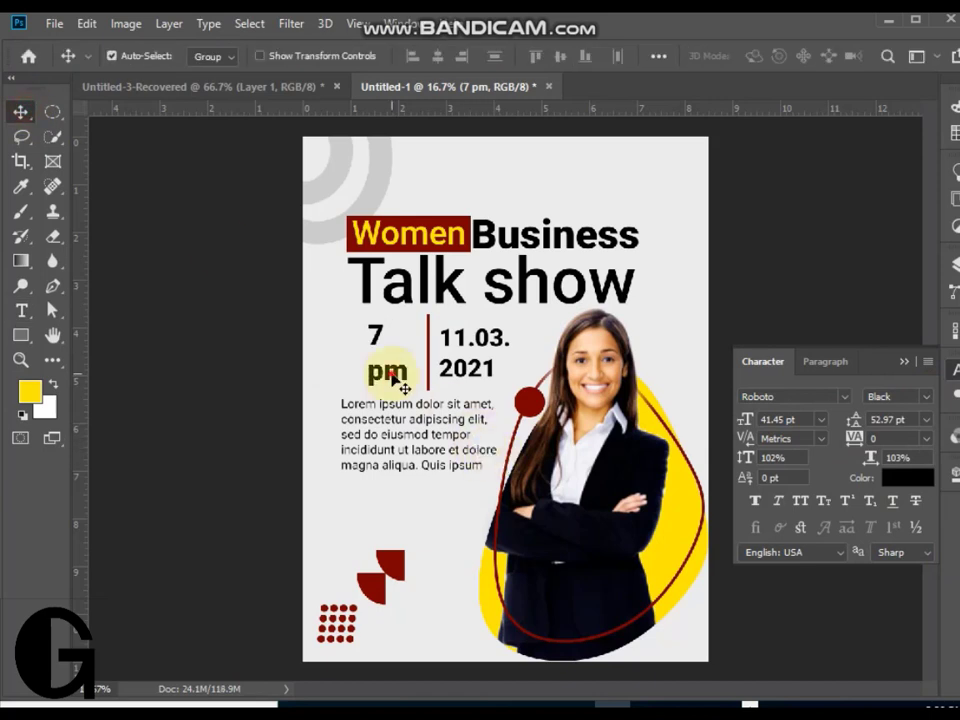
# Tighten the leading of the "7 pm" text to 38.97 pt
pyautogui.doubleClick(398, 378)
pyautogui.click(895, 421)
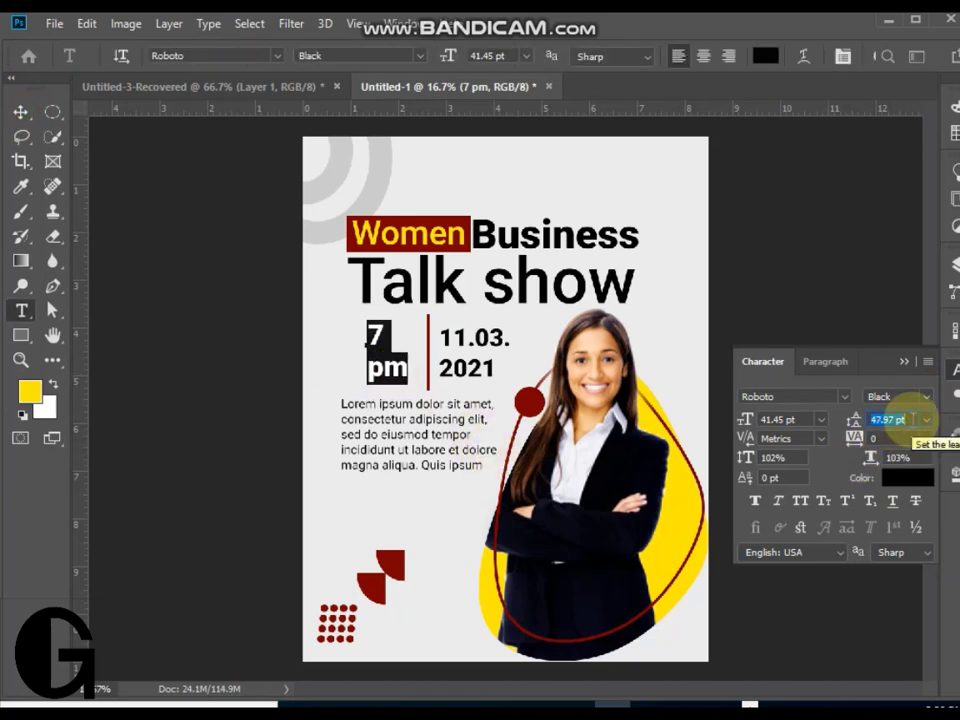
pyautogui.click(20, 110)
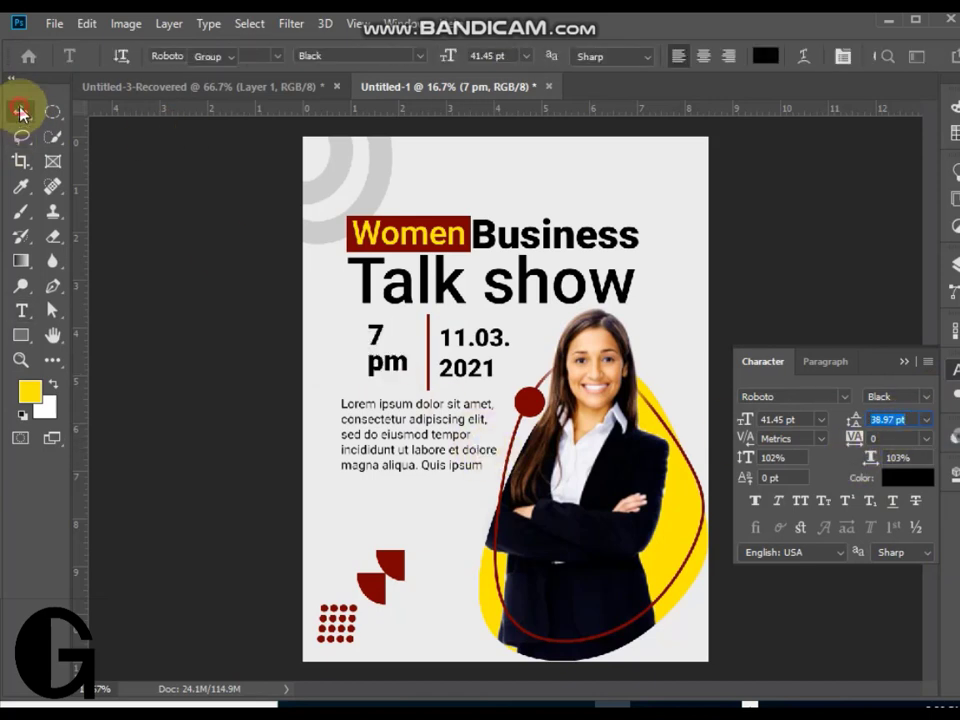
pyautogui.click(905, 360)
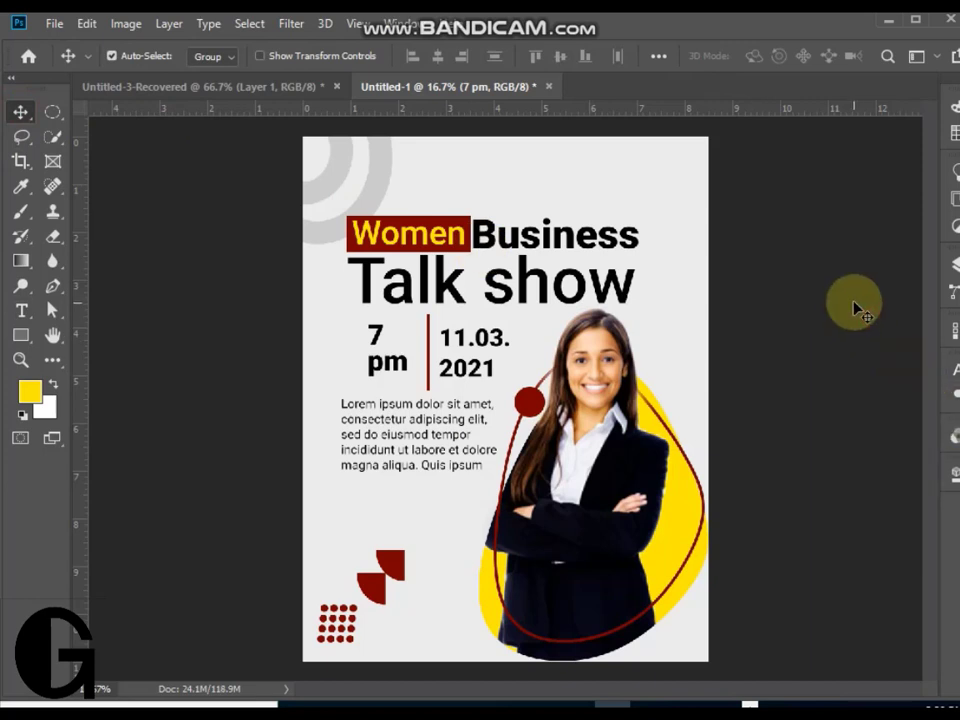
# Draw a dark red ellipse of about 774 × 900 px and position it partly off the flyer's upper-right corner
pyautogui.click(20, 335)
pyautogui.rightClick(20, 335)
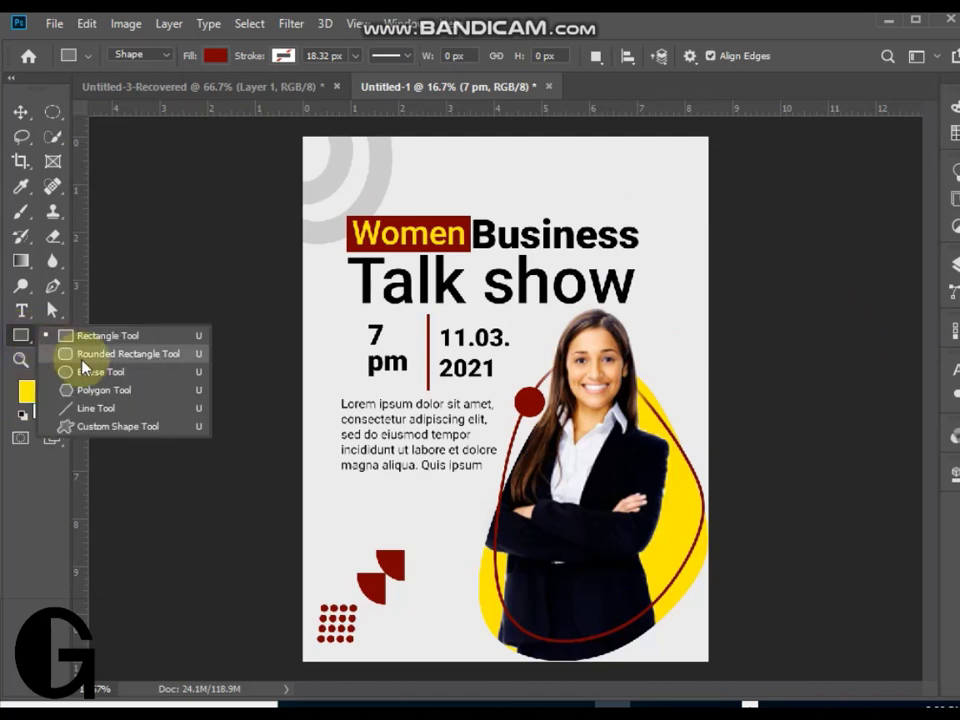
pyautogui.click(80, 370)
pyautogui.moveTo(637, 130); pyautogui.dragTo(761, 272)
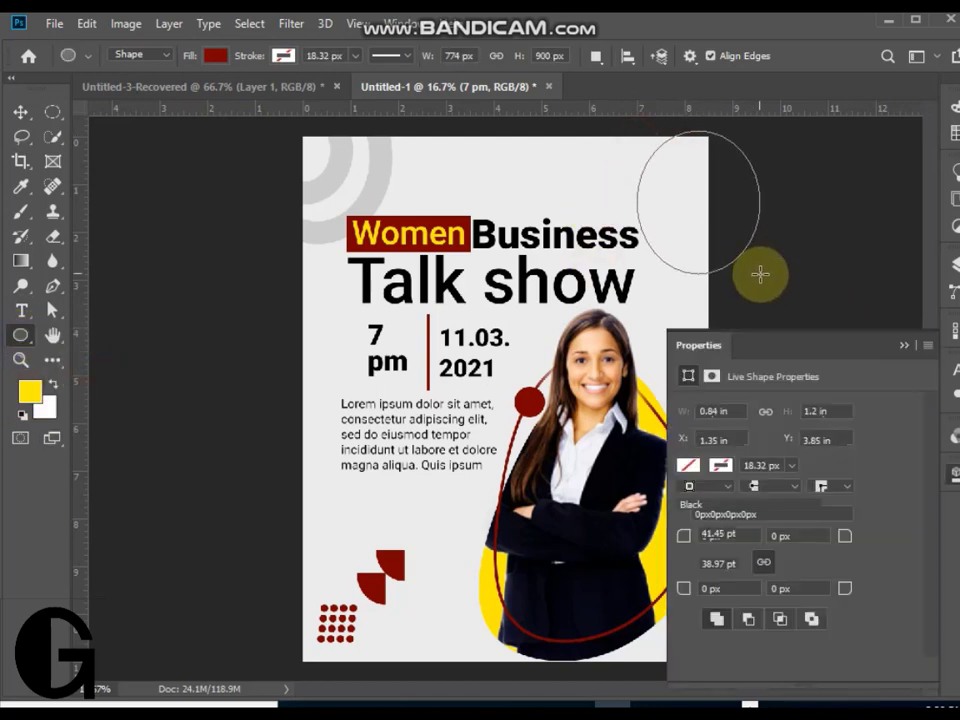
pyautogui.press('v')
pyautogui.moveTo(683, 250); pyautogui.dragTo(672, 206)
pyautogui.click(903, 345)
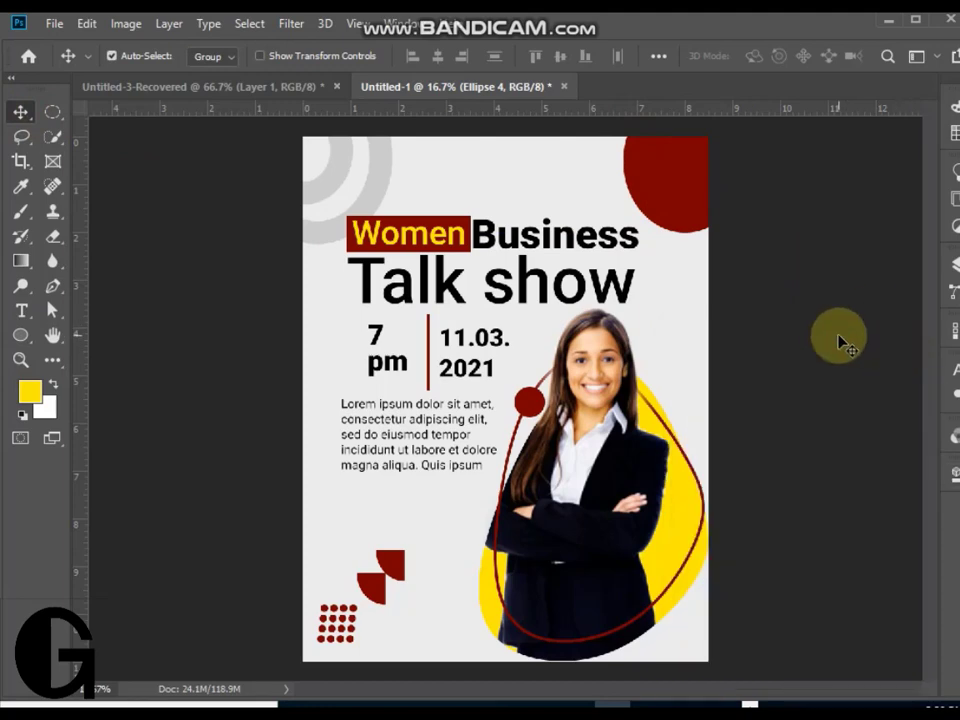